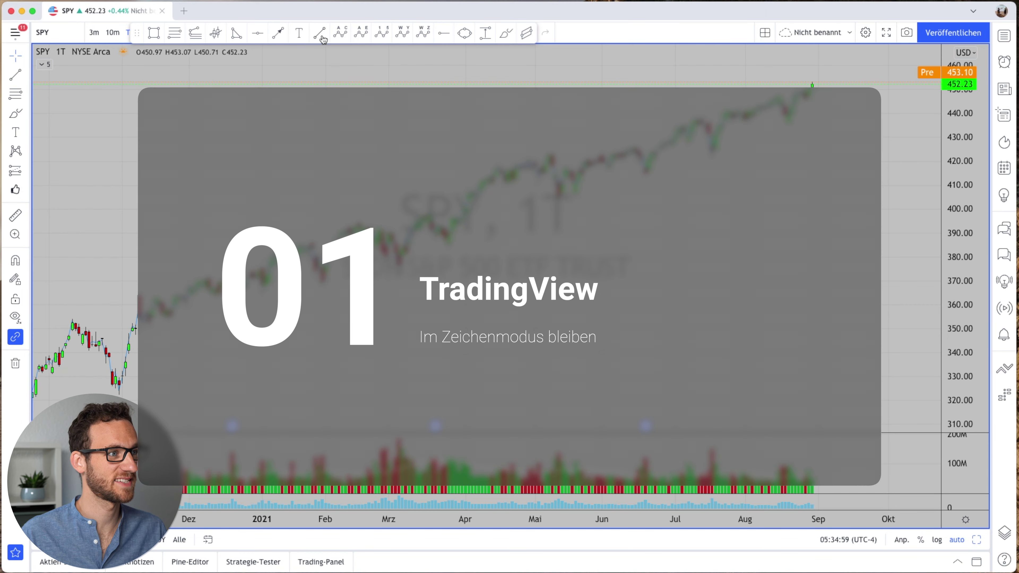
Step: Draw a trend line up to a swing high, check its settings, and drag a second line down
click(320, 35)
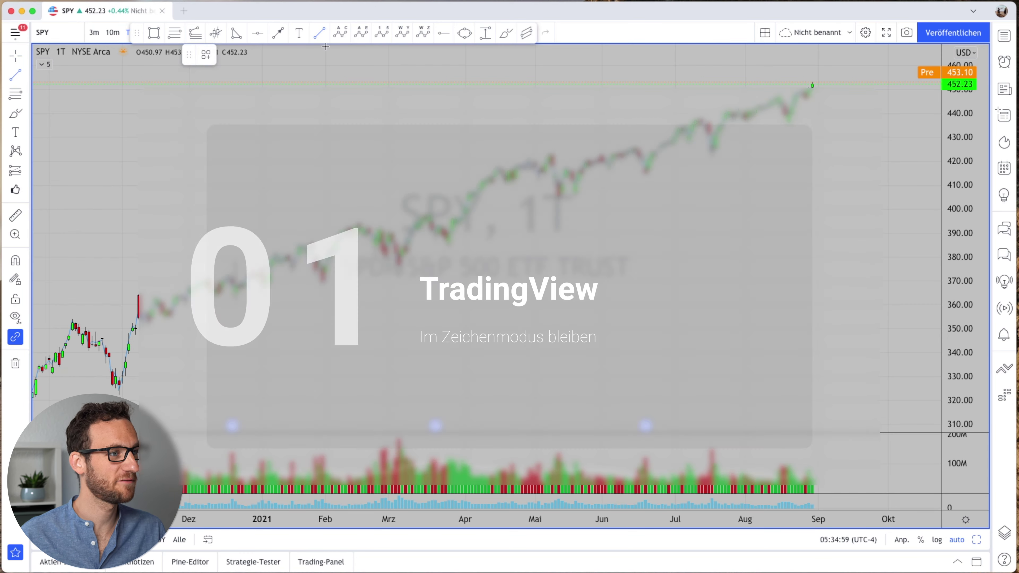
click(242, 322)
click(262, 202)
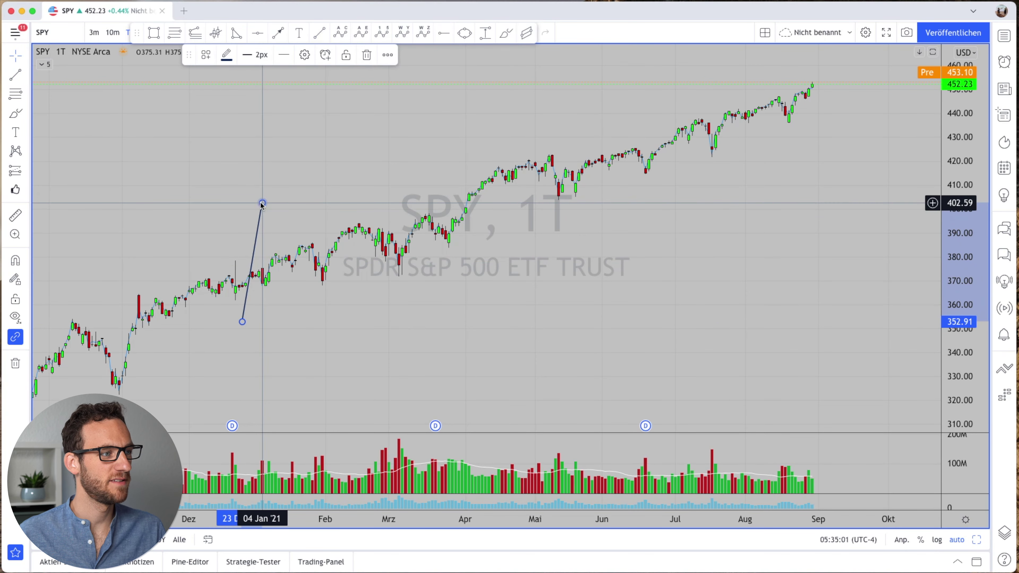
double_click(257, 233)
click(591, 117)
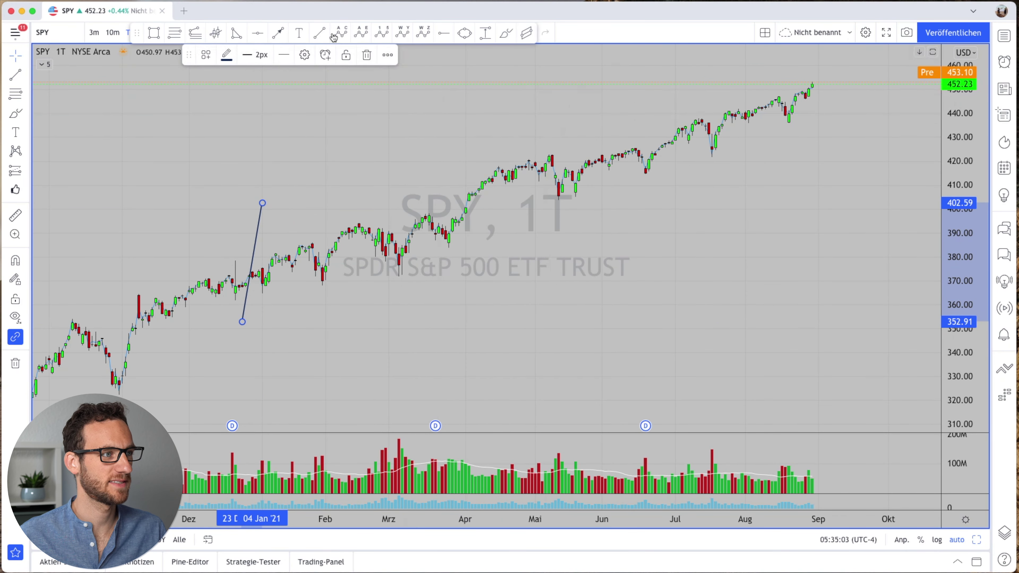
drag(264, 203, 299, 240)
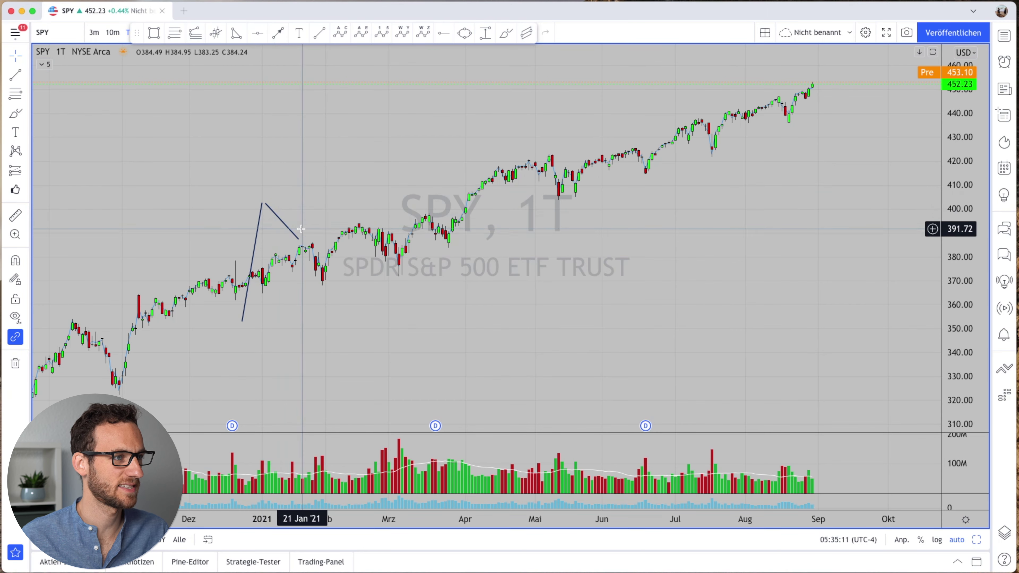
Step: Draw a trend line from the late-January low to the mid-February high
click(318, 40)
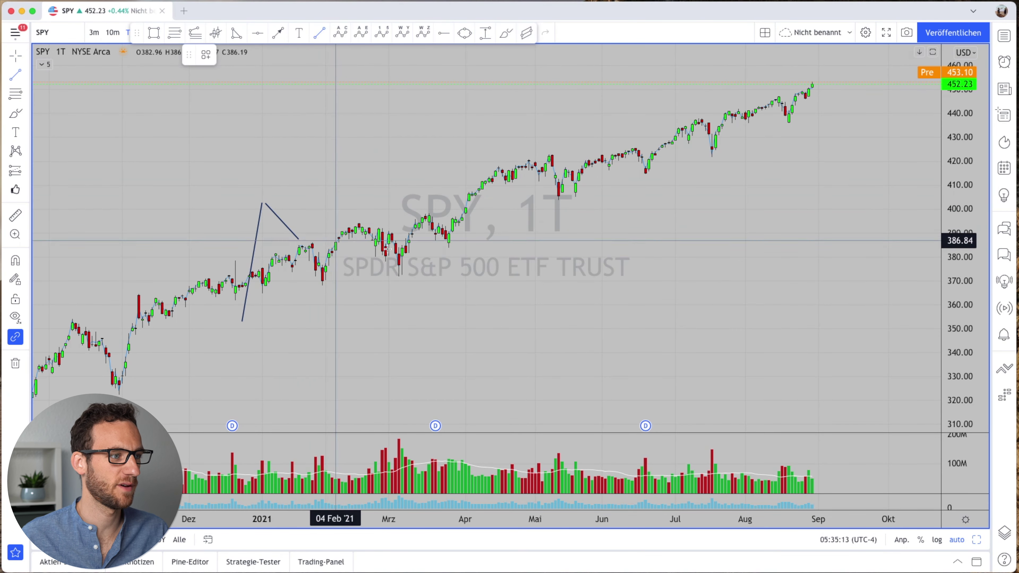
click(322, 285)
click(359, 224)
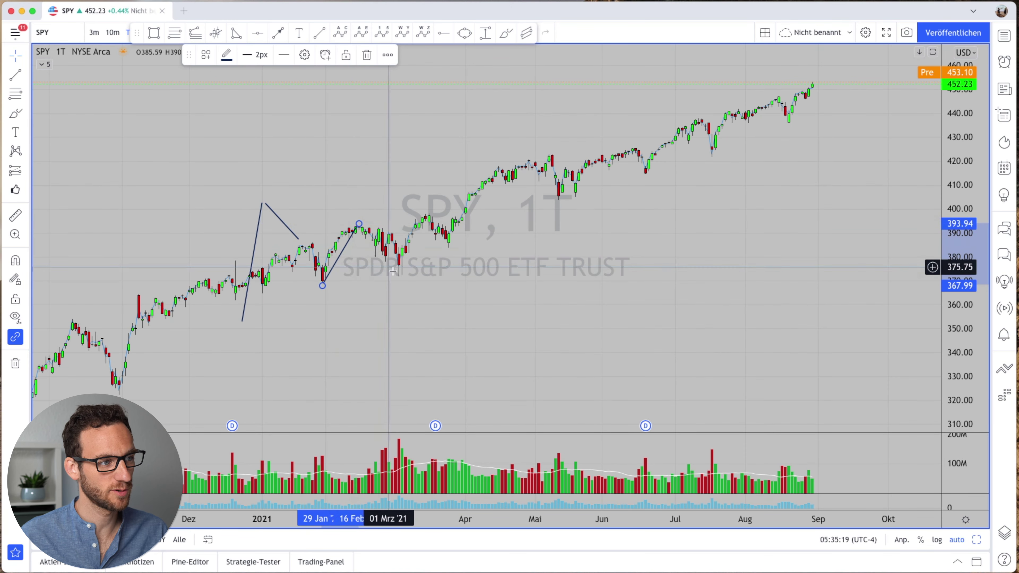
click(358, 212)
Step: Add trend lines from the mid-February high to the early-March low, then to the mid-March high
click(318, 32)
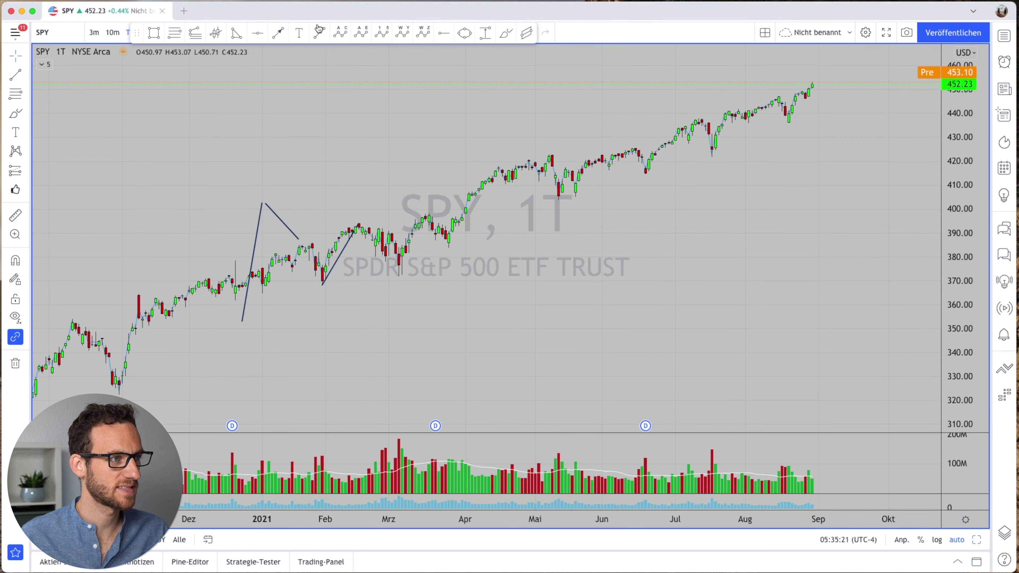
click(356, 223)
click(392, 273)
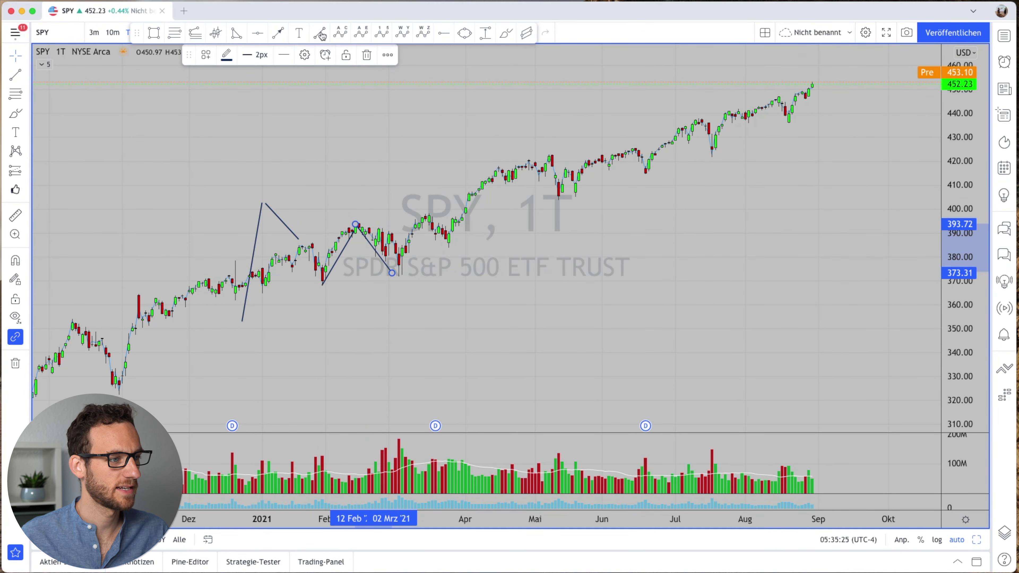
click(318, 32)
click(402, 275)
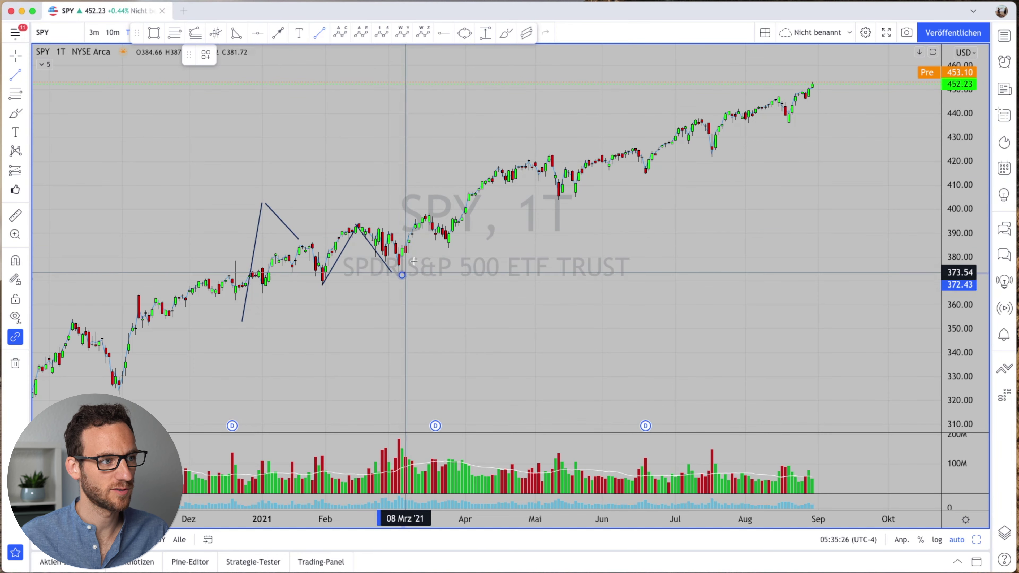
click(430, 217)
Step: Remove all drawings from the SPY chart with the context menu's 'Zeichnungen entfernen' option
right_click(421, 179)
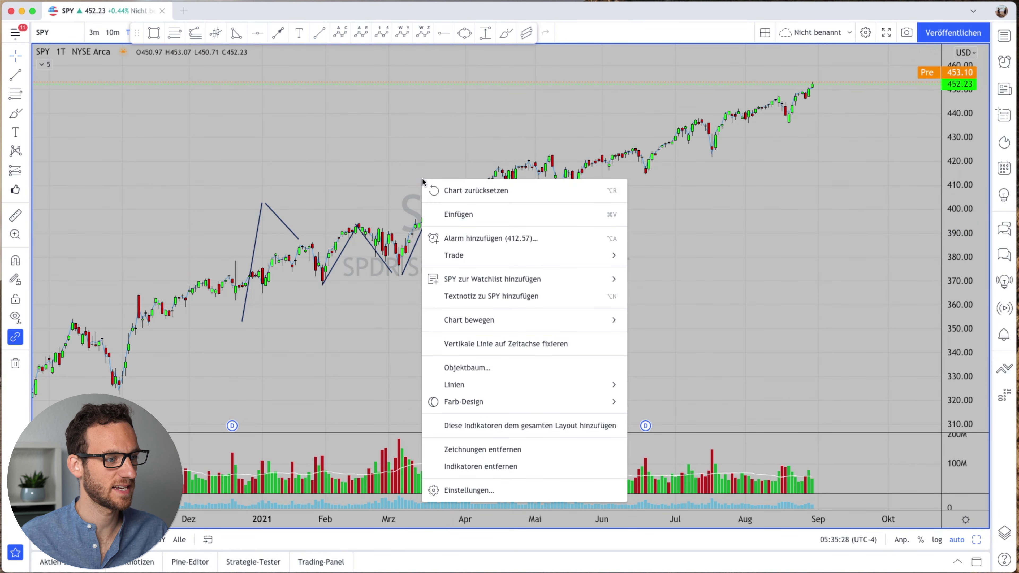
click(483, 453)
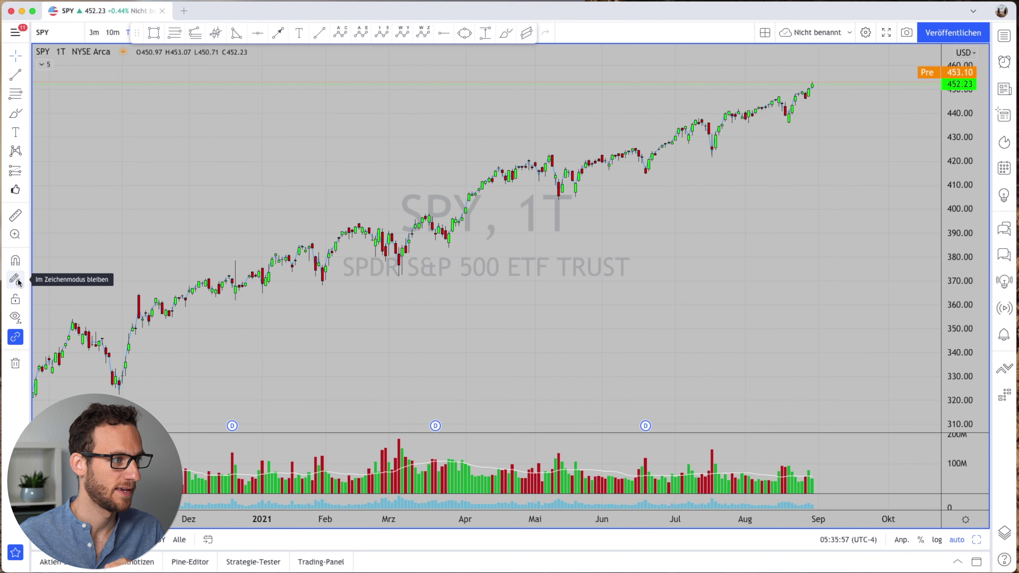
Step: With stay-in-drawing-mode on, zigzag from the 29 Jan low through February and March swings
click(16, 280)
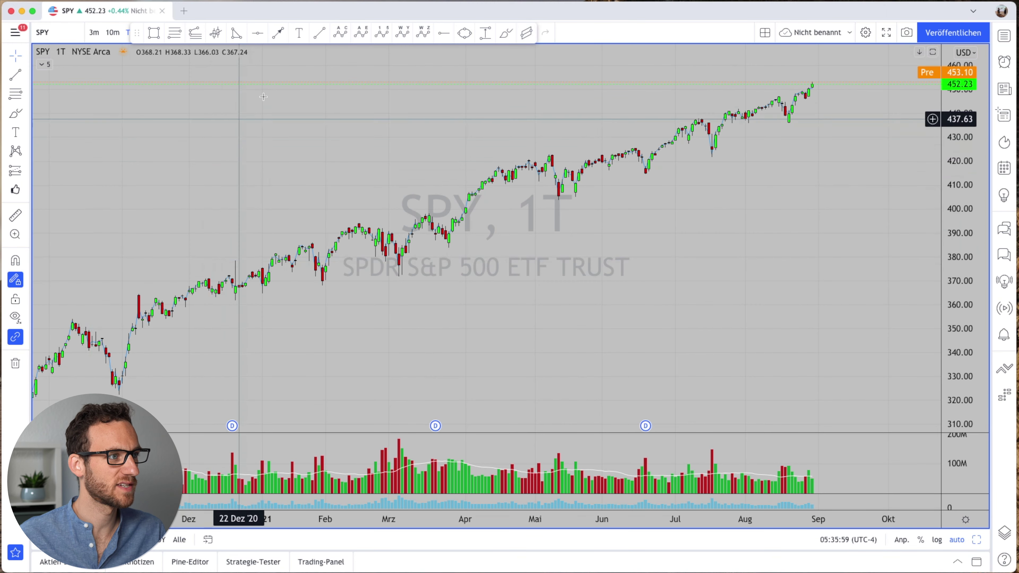
click(319, 32)
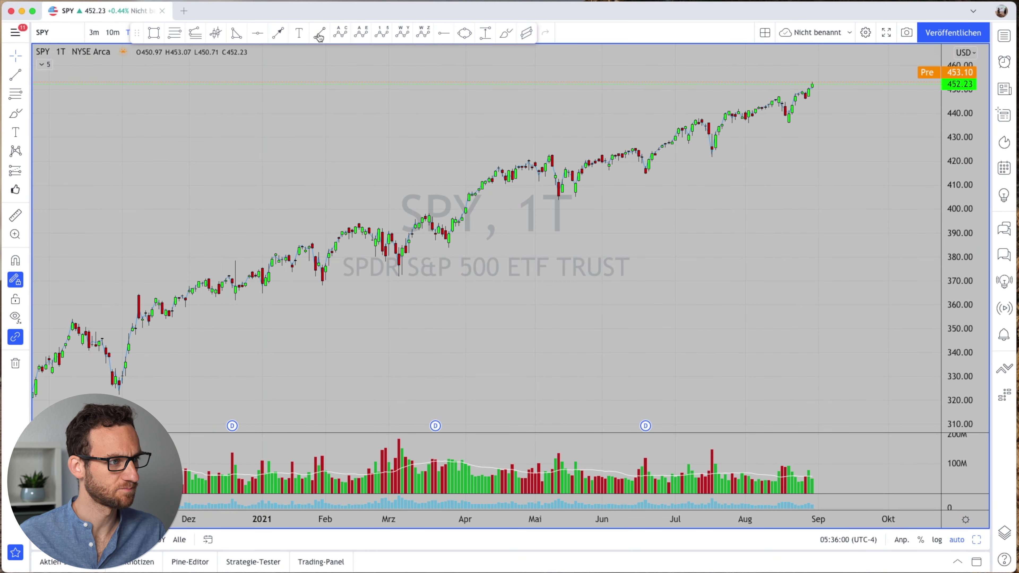
click(322, 286)
click(356, 220)
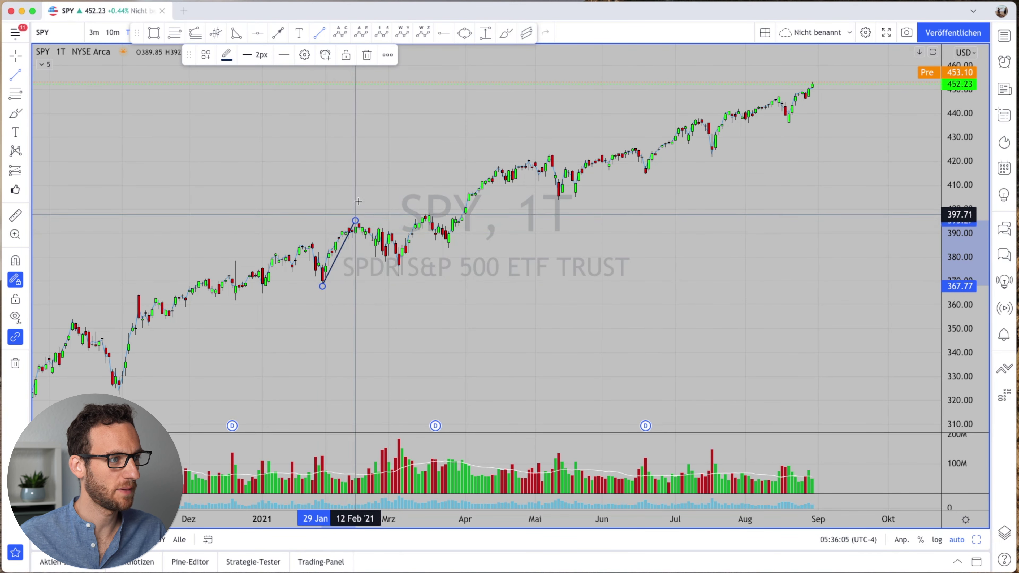
click(358, 218)
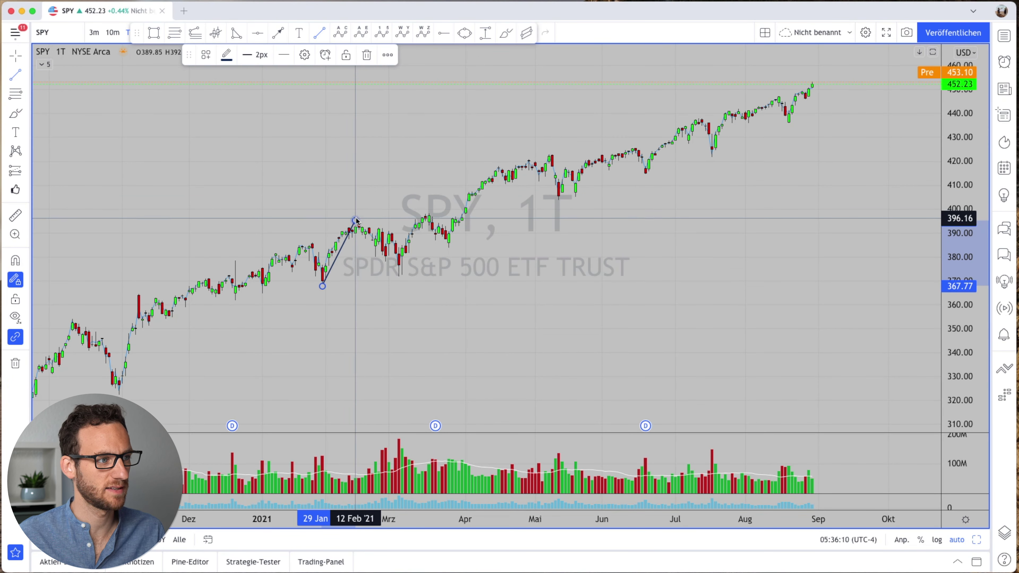
click(398, 276)
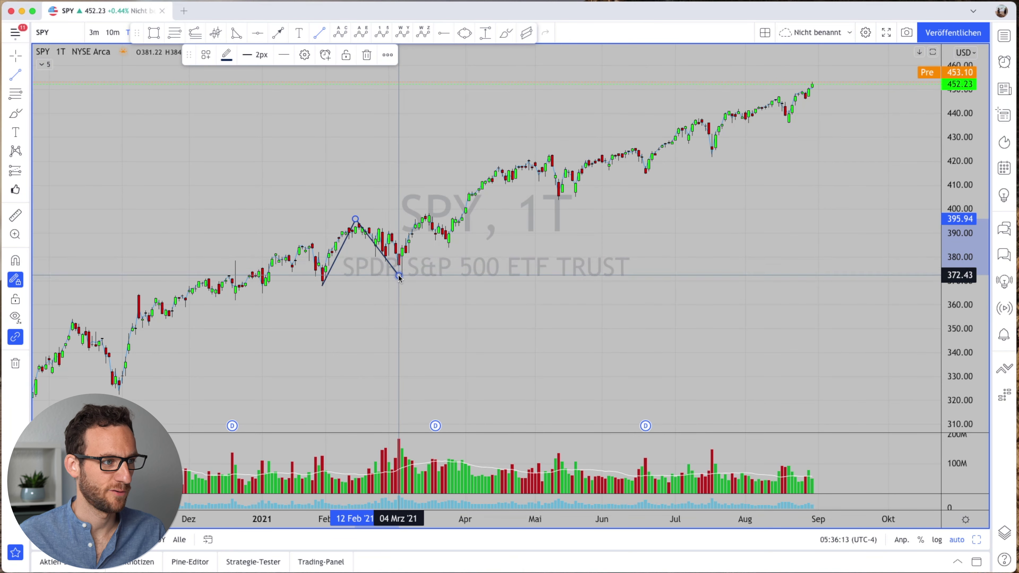
click(399, 276)
click(429, 215)
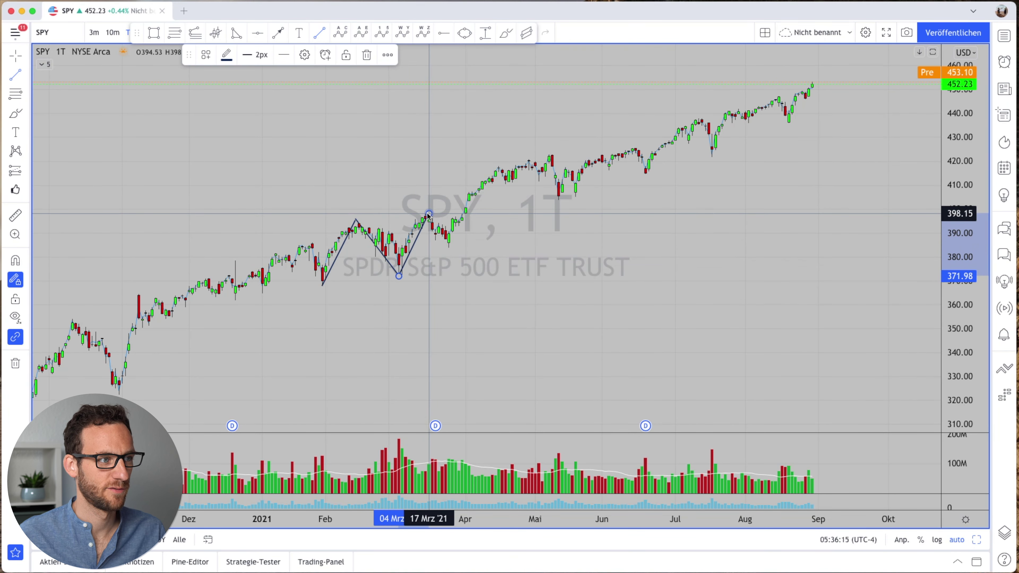
Step: Continue the zigzag through 424.10, 402.81, 427.21 and 413.90, then start a line near 364.66
click(429, 215)
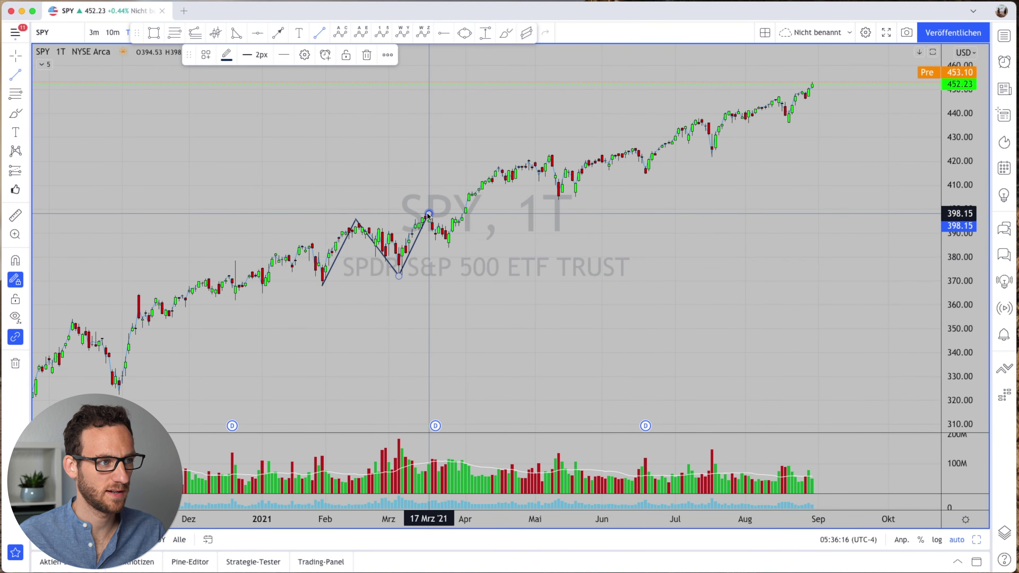
click(449, 248)
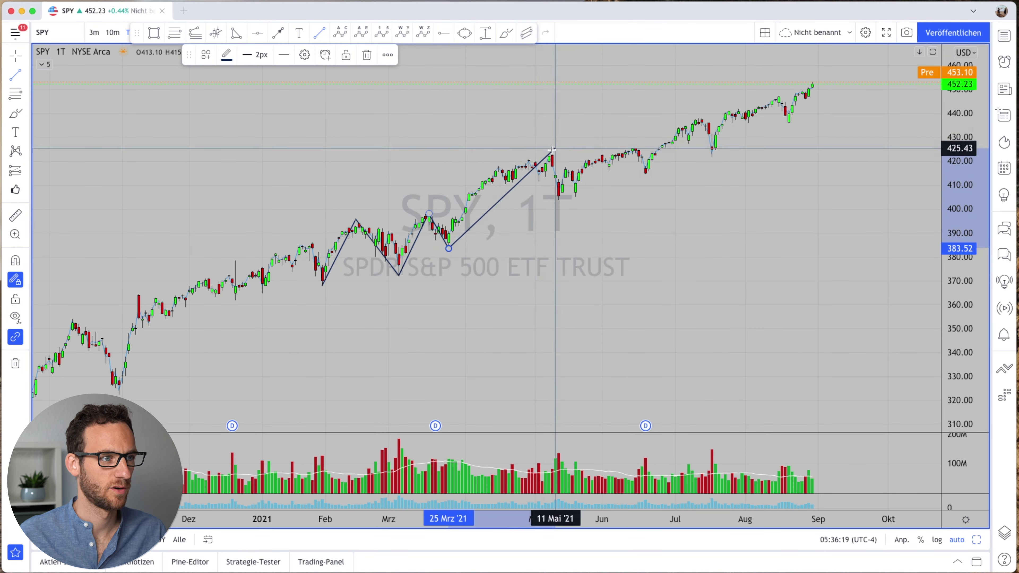
click(549, 158)
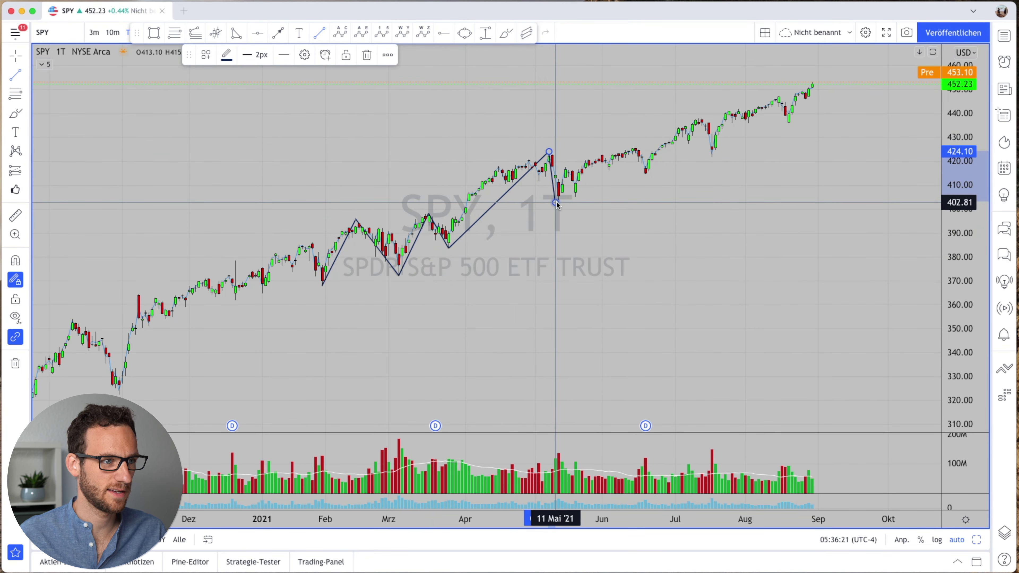
click(556, 202)
click(632, 144)
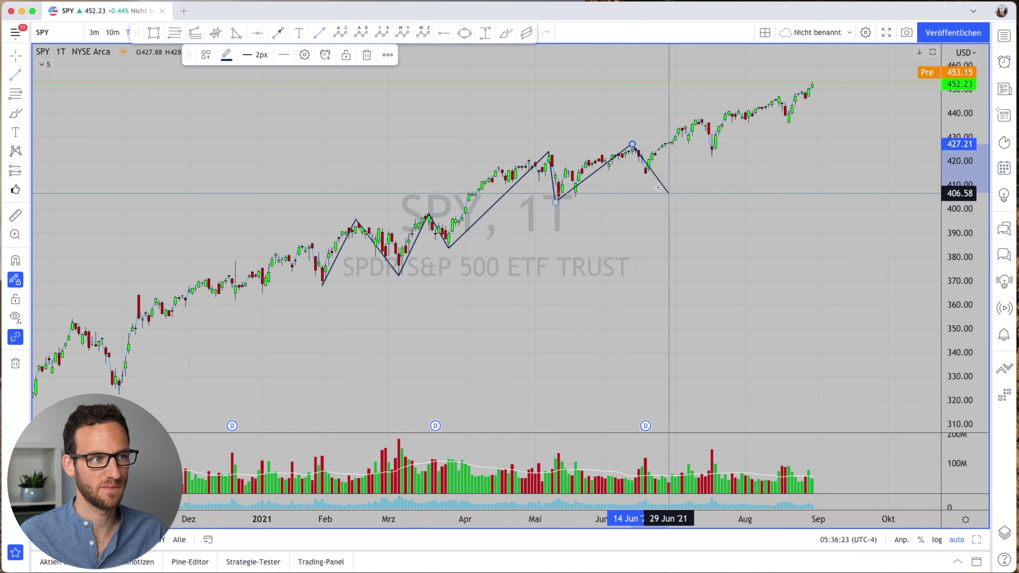
click(642, 176)
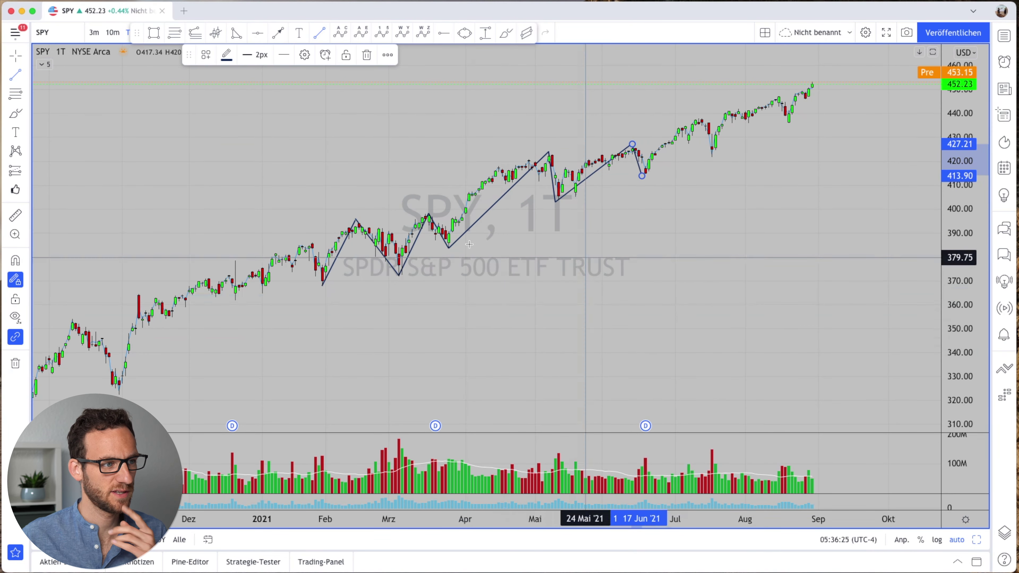
scroll(560, 250, down, 2)
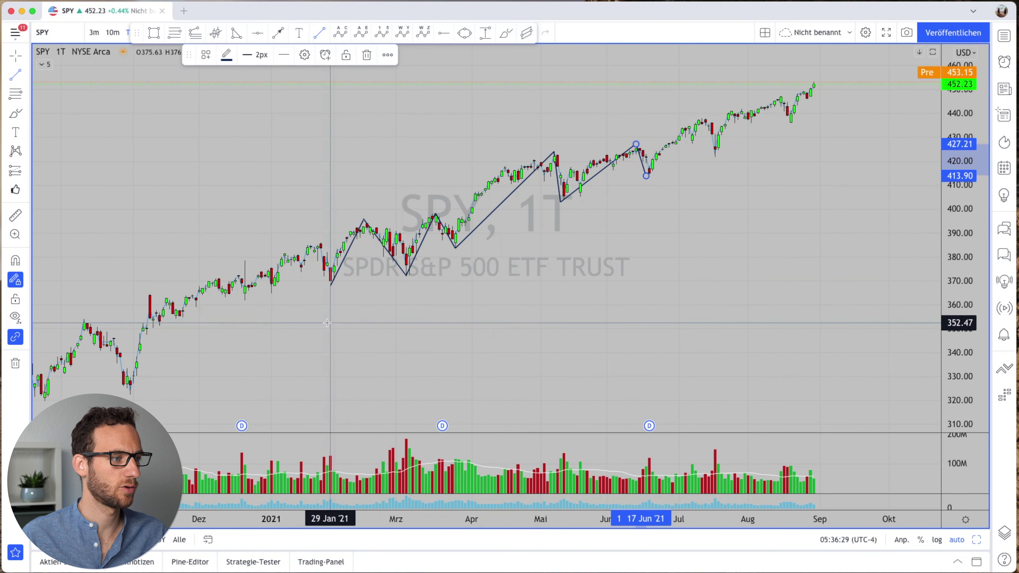
click(111, 293)
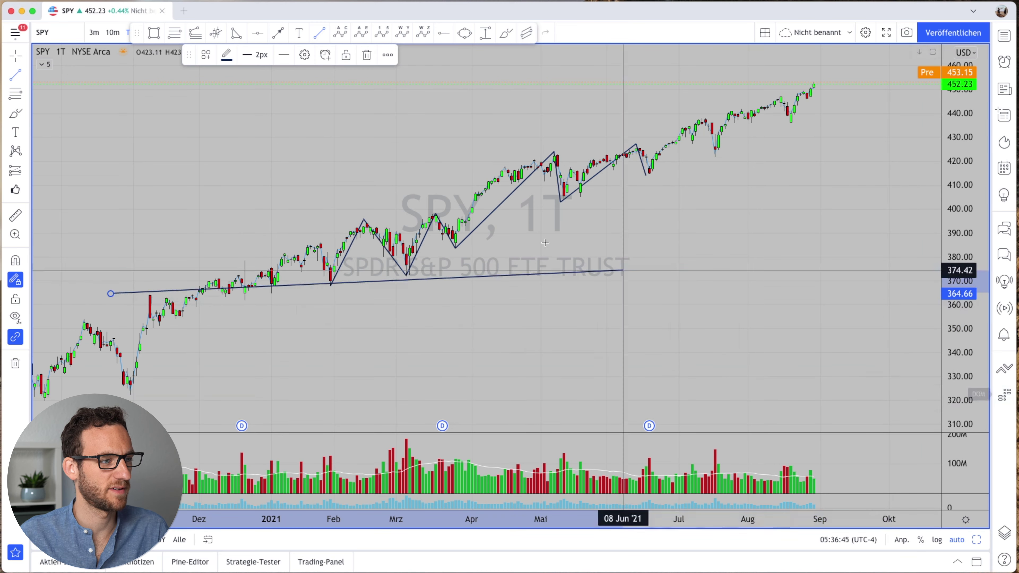
Step: Cancel the unfinished long trend line and dismiss the chart's context options
key(Escape)
right_click(543, 285)
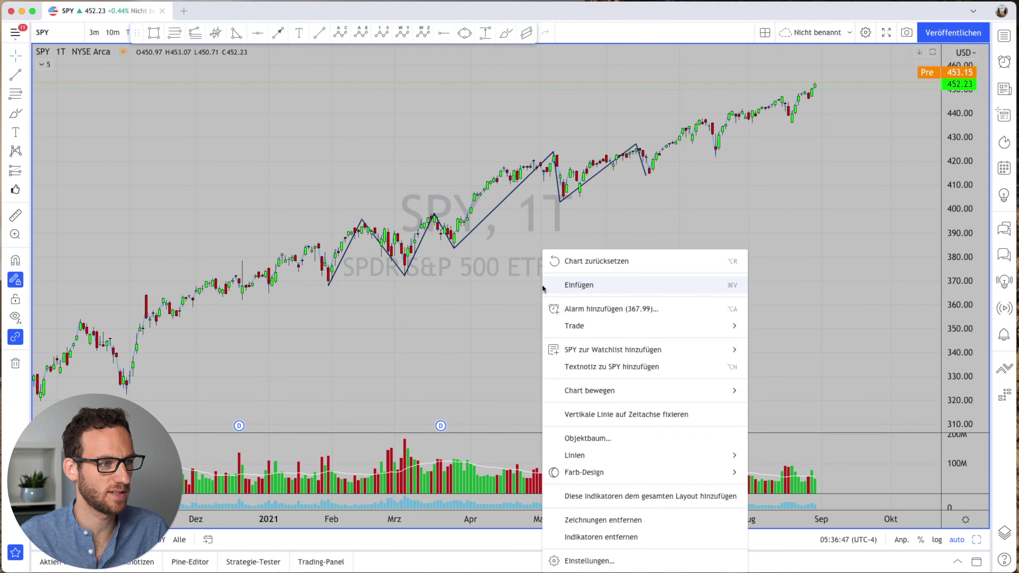
click(532, 279)
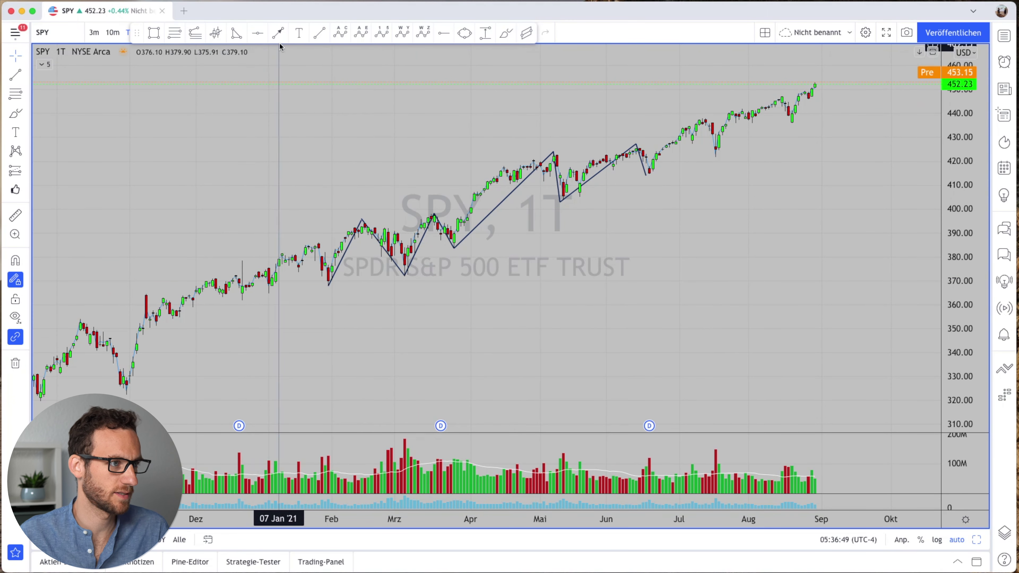
Step: Draw trend lines from the mid-June low to the early-July high, the 19 Jul low and the mid-August high
click(319, 39)
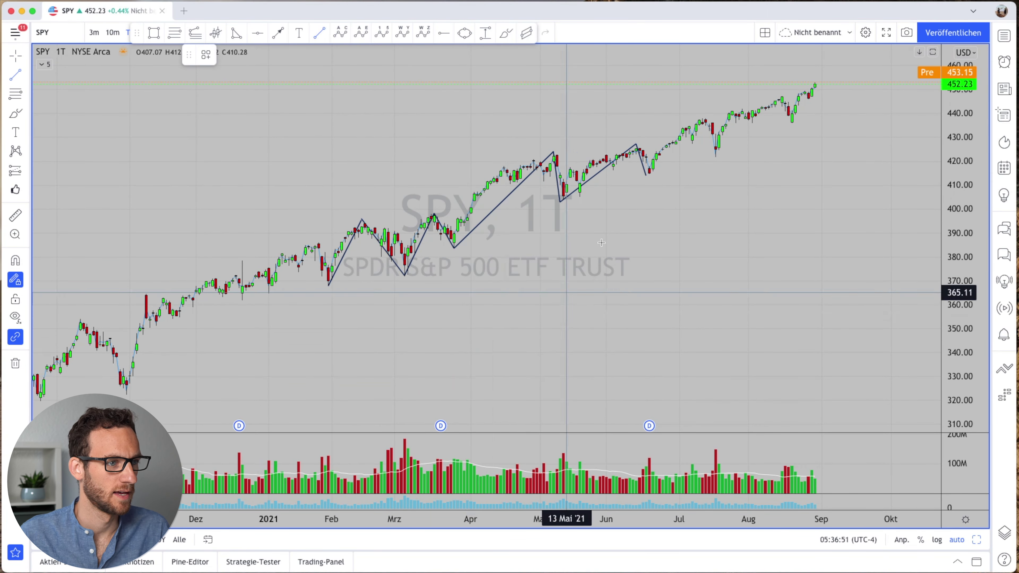
click(639, 173)
click(695, 118)
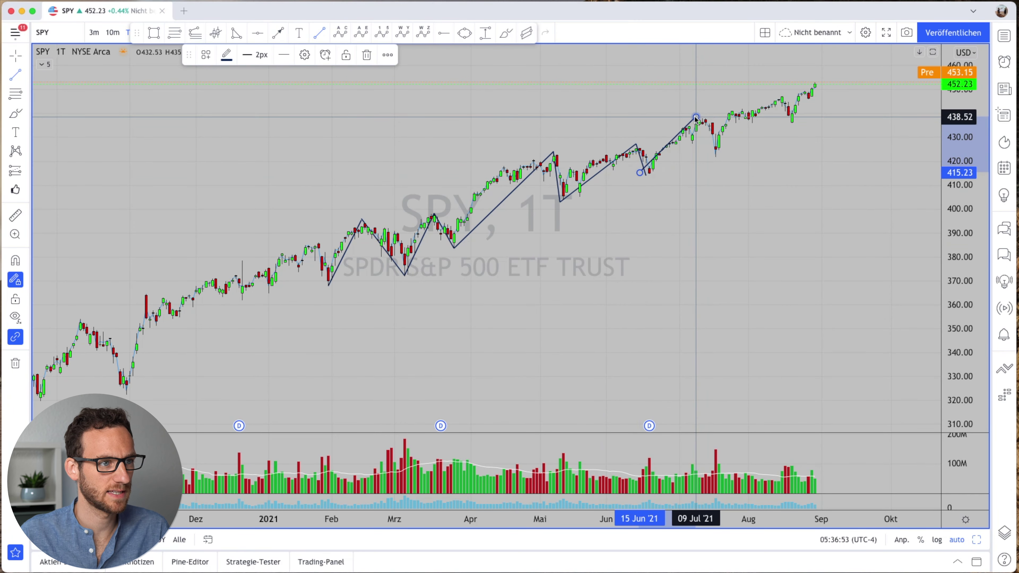
drag(640, 173, 717, 156)
click(717, 157)
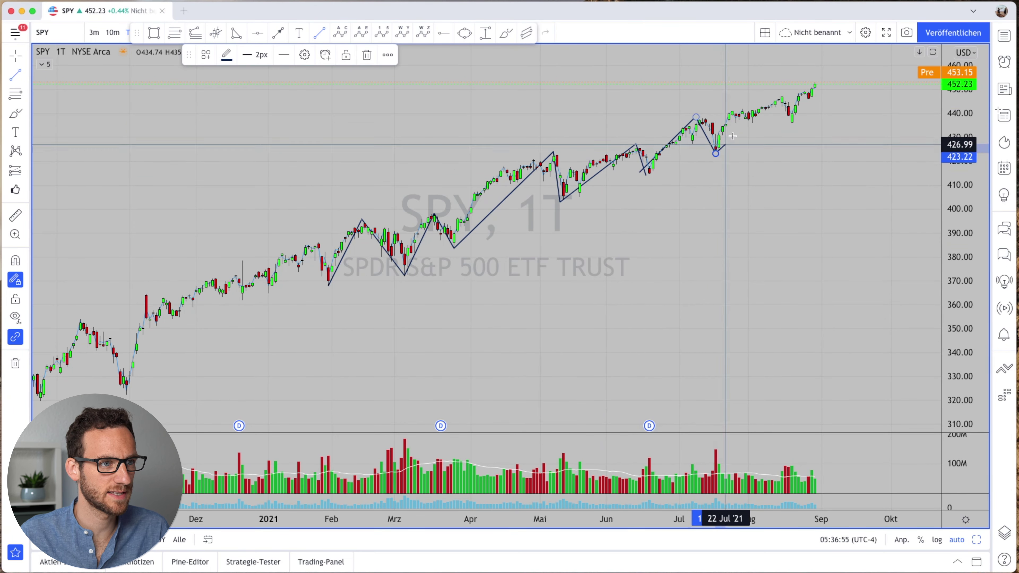
click(783, 93)
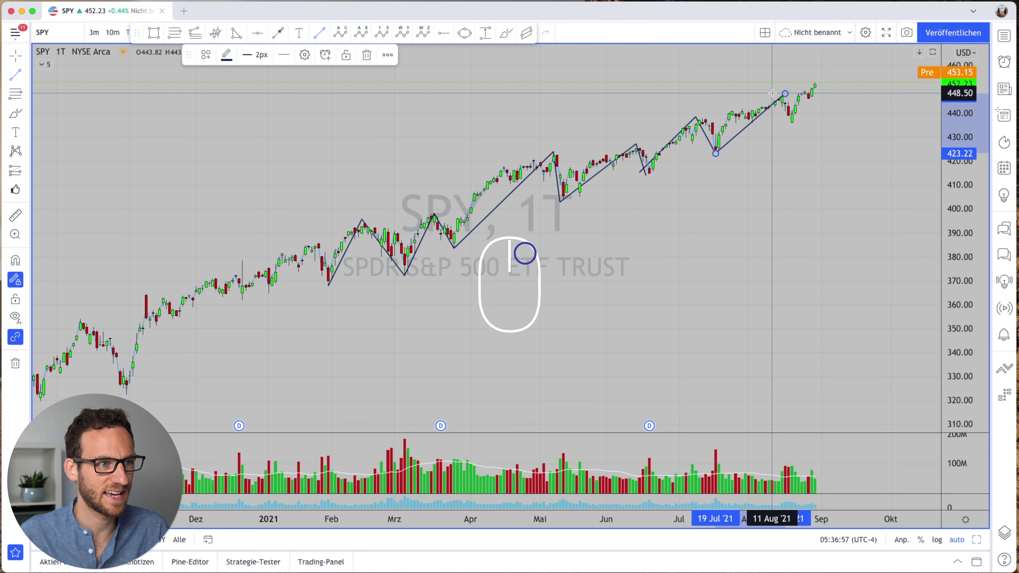
click(776, 159)
scroll(626, 273, right, 2)
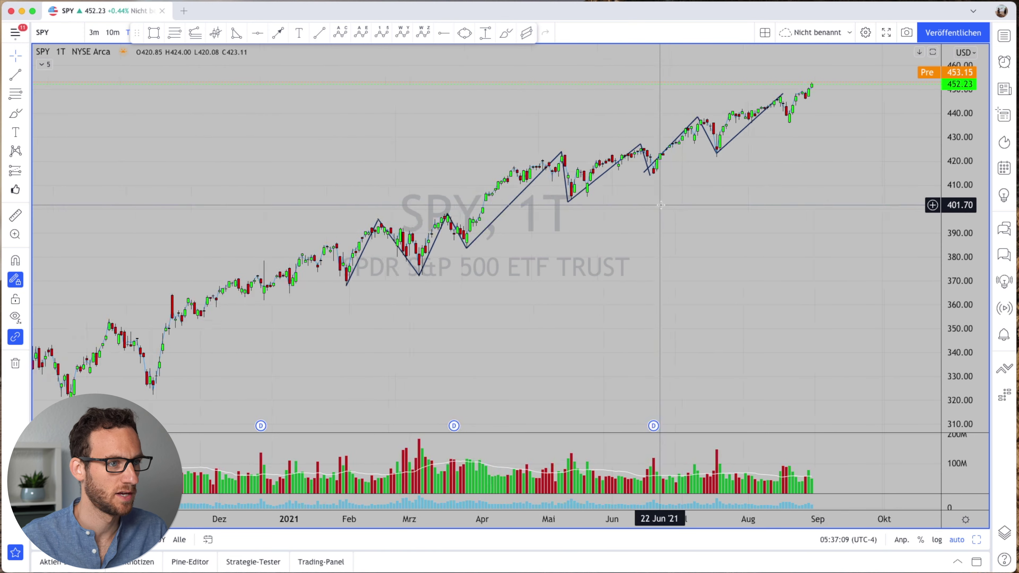
Step: Draw rectangles around the early-November price surge and the January price range
scroll(653, 207, left, 5)
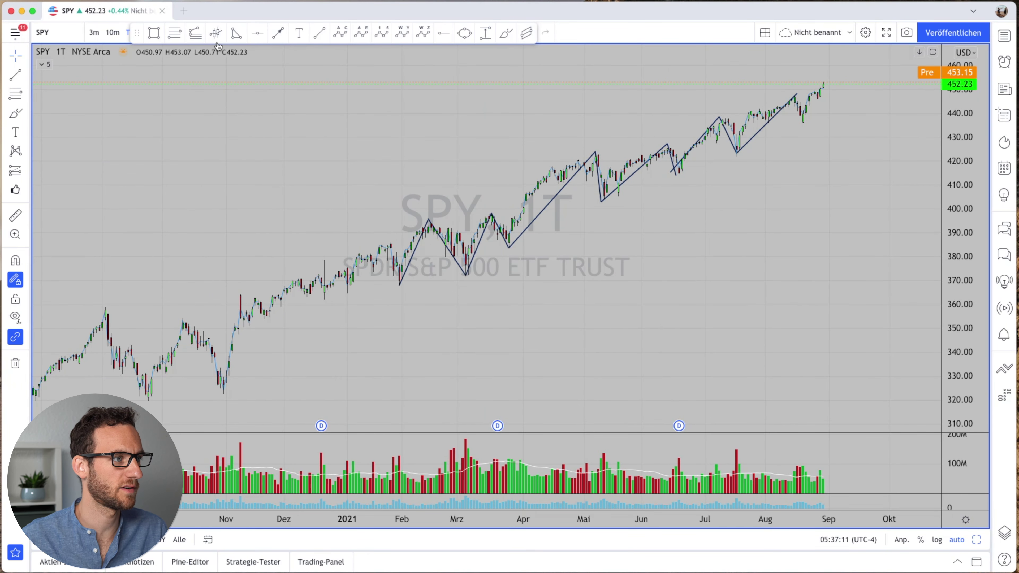
click(157, 40)
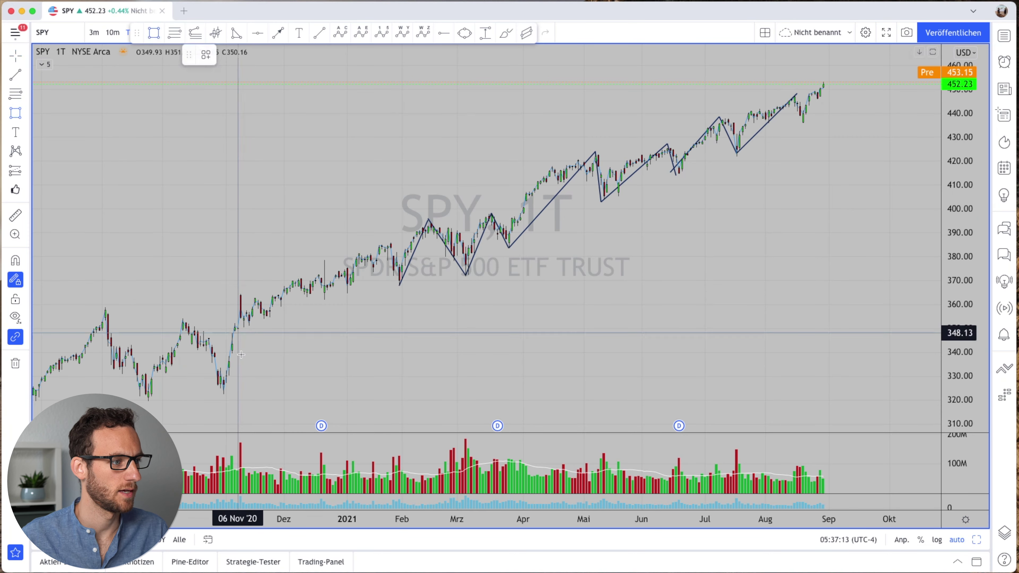
mouse_move(217, 393)
mouse_down()
mouse_move(295, 287)
mouse_move(456, 240)
mouse_move(625, 161)
mouse_up()
drag(205, 162, 490, 153)
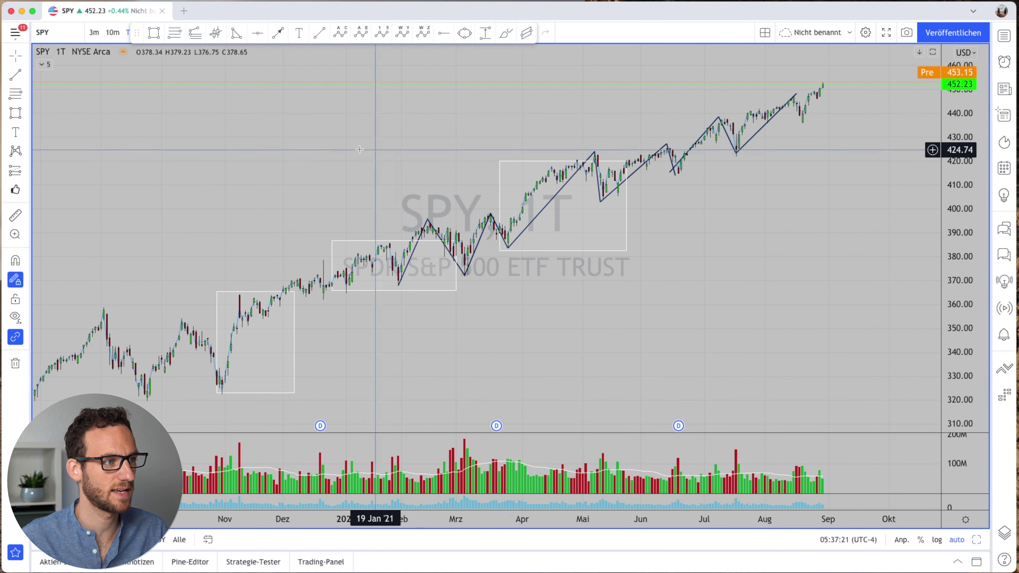
scroll(387, 156, left, 10)
scroll(276, 153, left, 15)
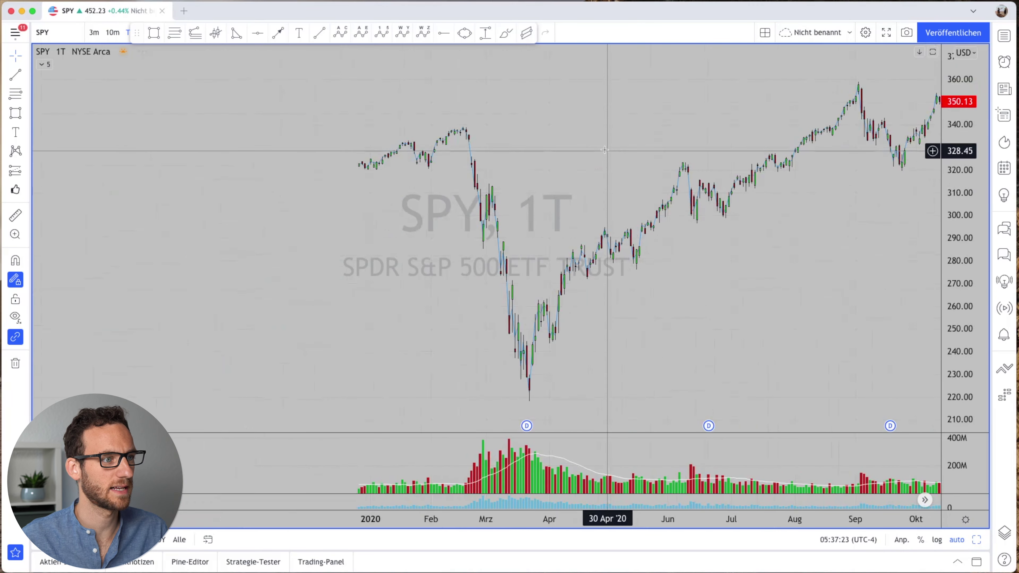
scroll(588, 188, right, 20)
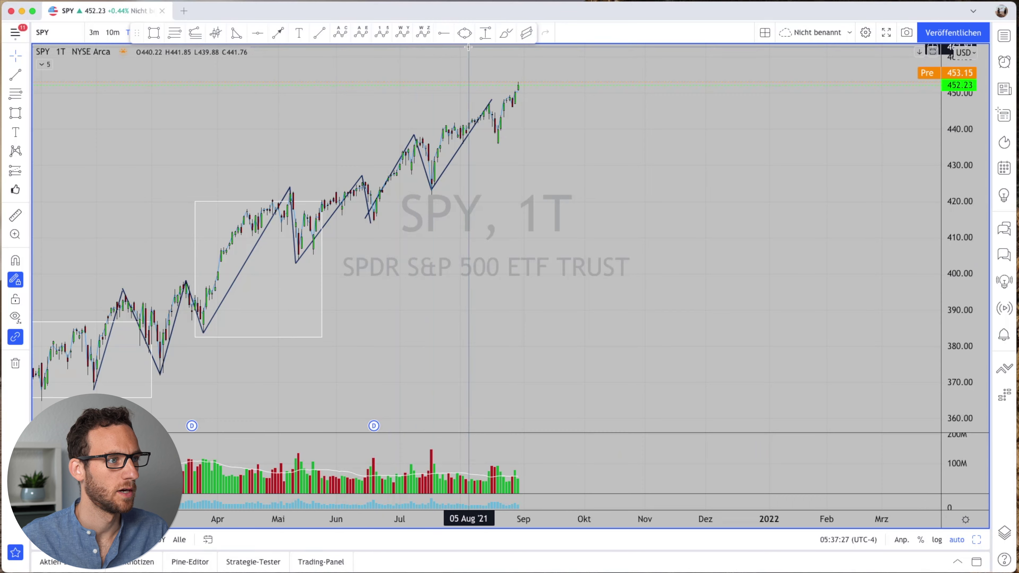
Step: Start a W-X-Y-Z wave pattern at the July peak, then cancel it unfinished
click(423, 32)
click(405, 125)
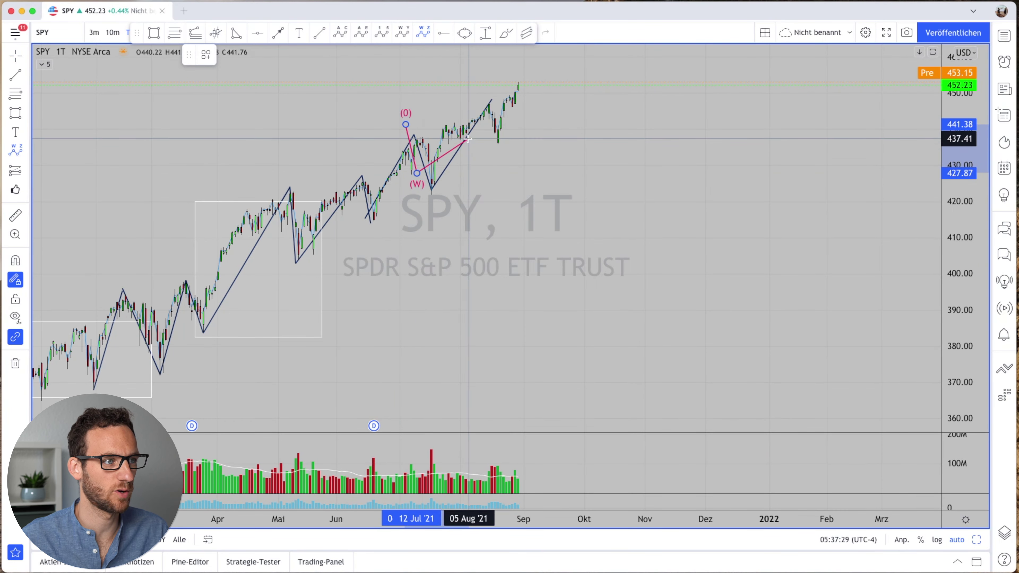
key(Escape)
scroll(651, 209, left, 10)
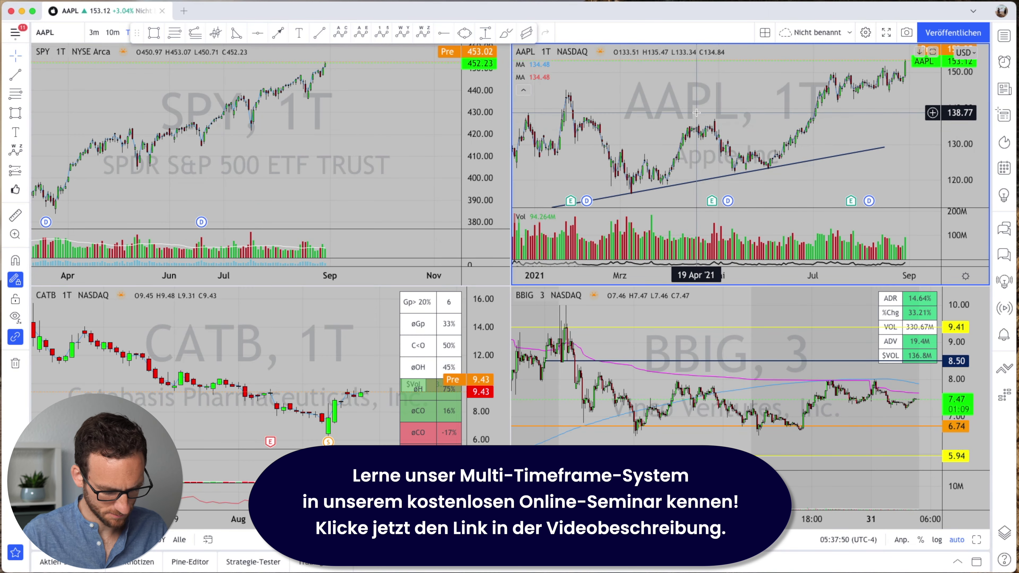
Step: Switch the top-right chart to SPY on a 10-minute interval
text(SPY)
key(Return)
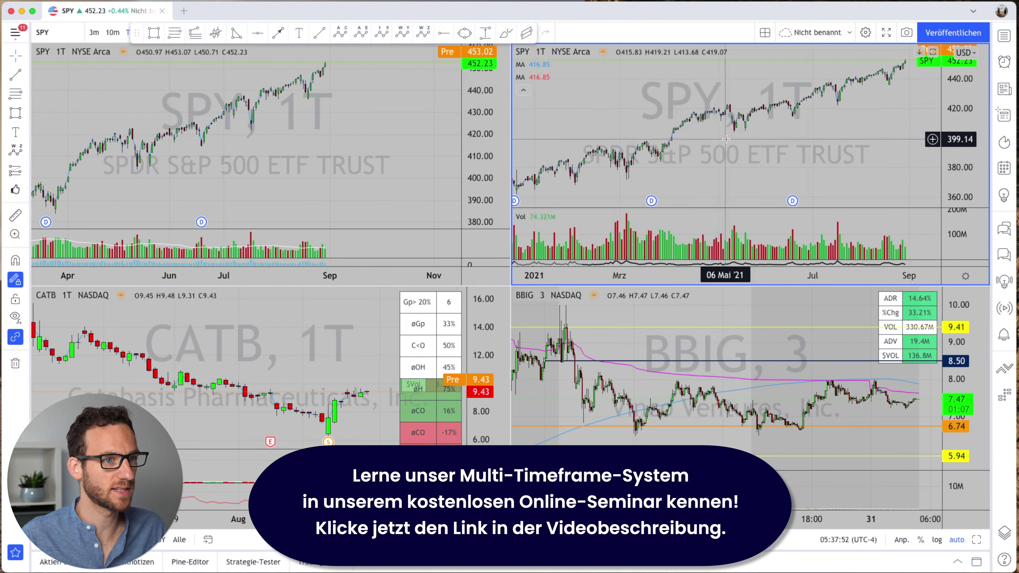
scroll(718, 120, up, 6)
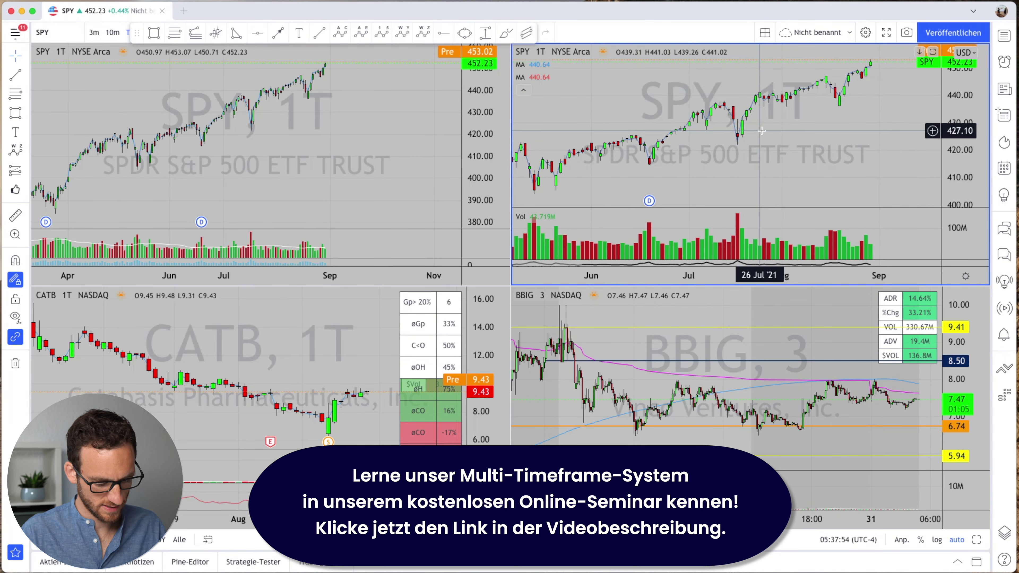
text(10)
key(Return)
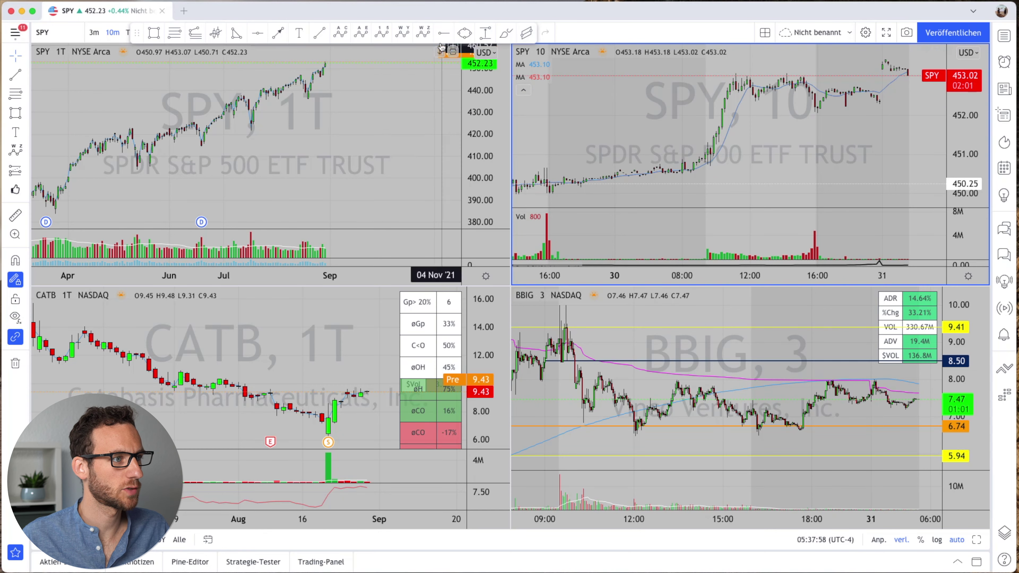
Step: Place a horizontal price level at 452.34 and bring up the chart layout options
click(443, 33)
click(312, 63)
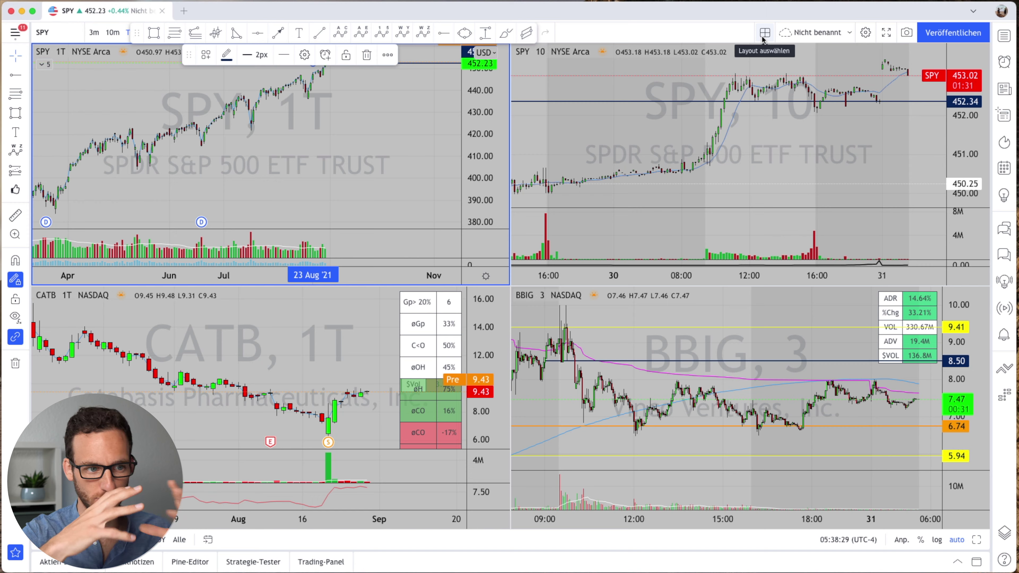
click(764, 32)
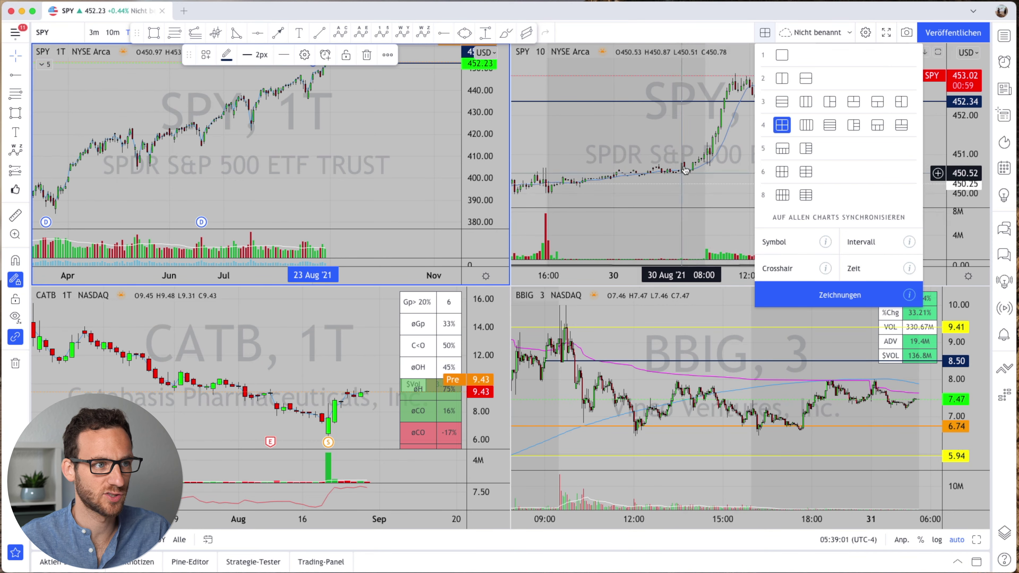
Step: Open and dismiss the chart layout options, leaving the SPY daily chart active
click(674, 117)
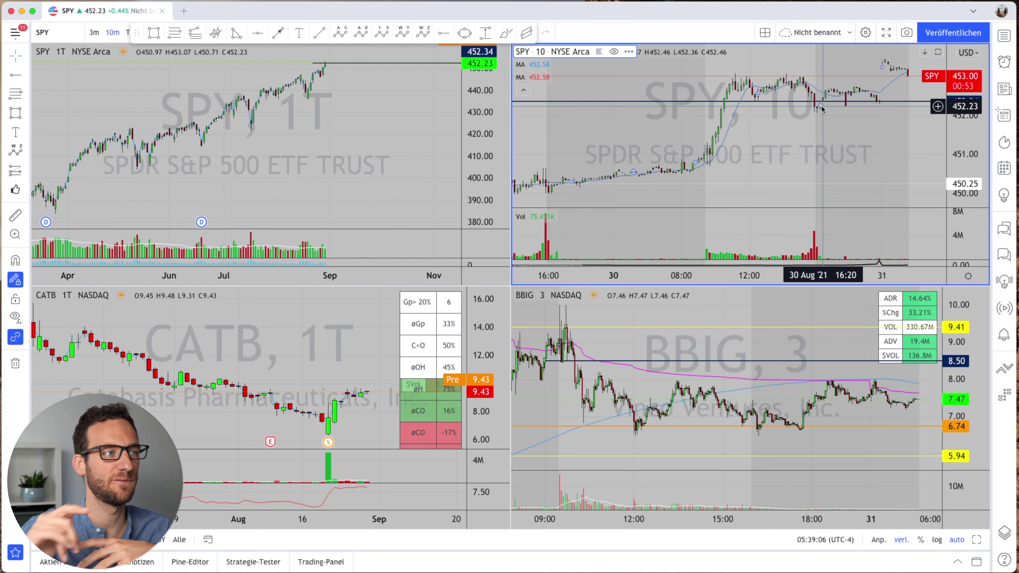
click(765, 35)
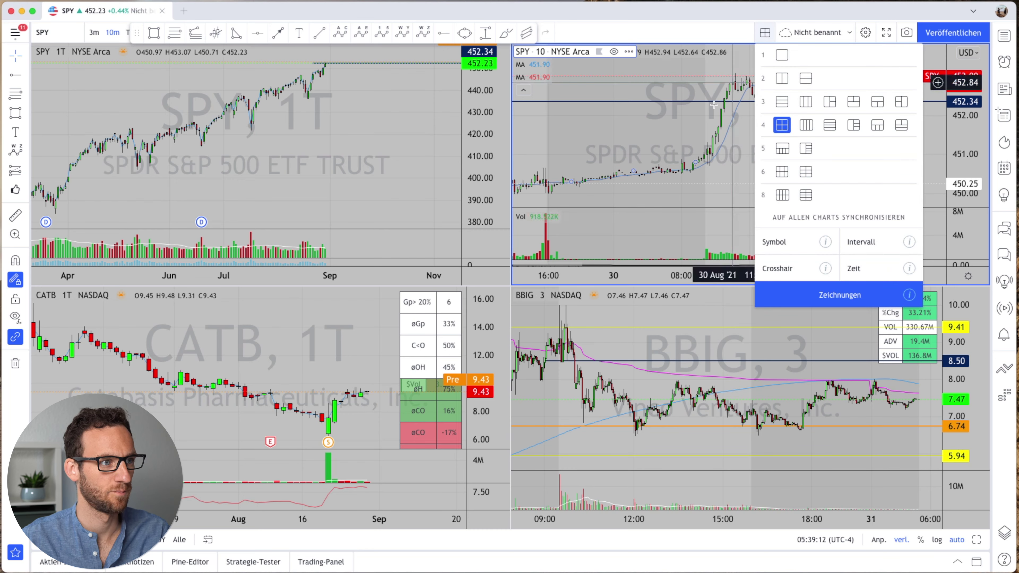
click(634, 146)
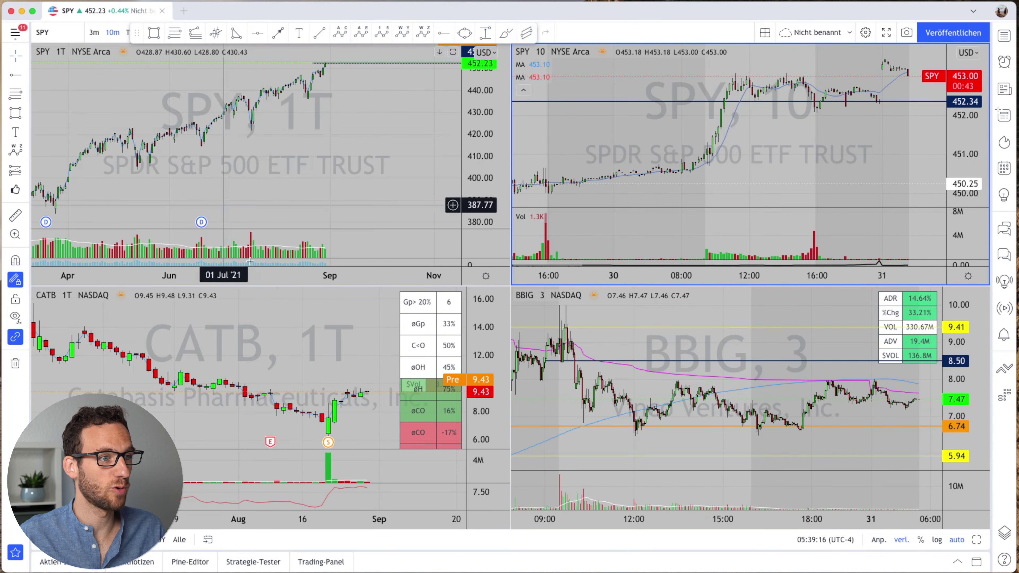
click(764, 33)
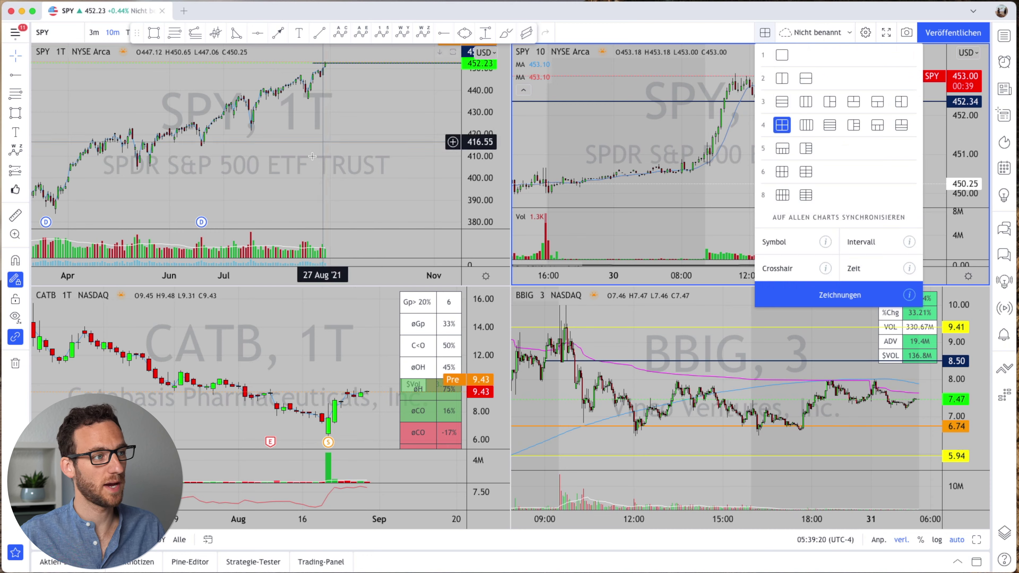
click(304, 165)
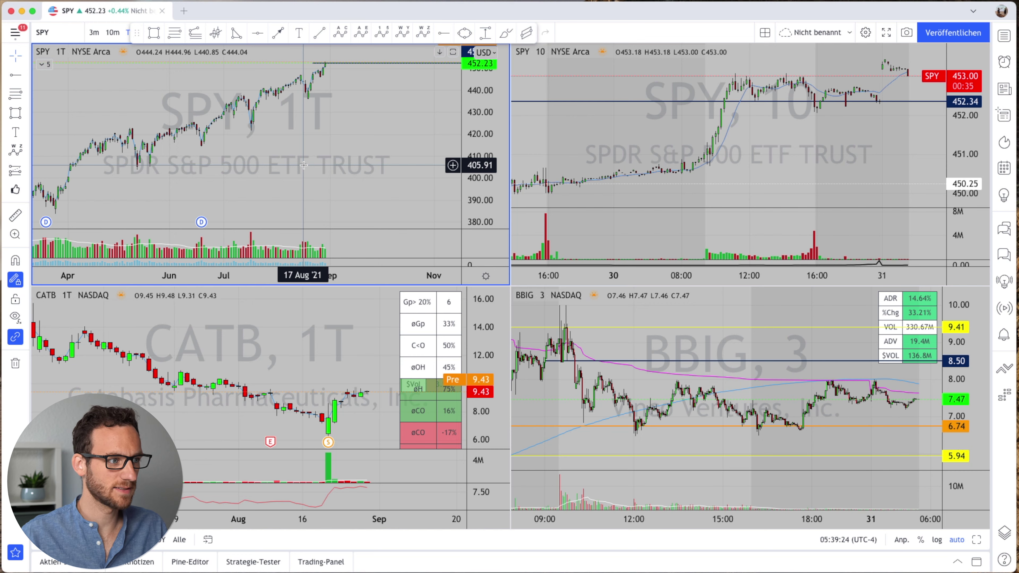
Step: Set the CATB chart to a 60-minute interval and collapse its indicator list
click(279, 338)
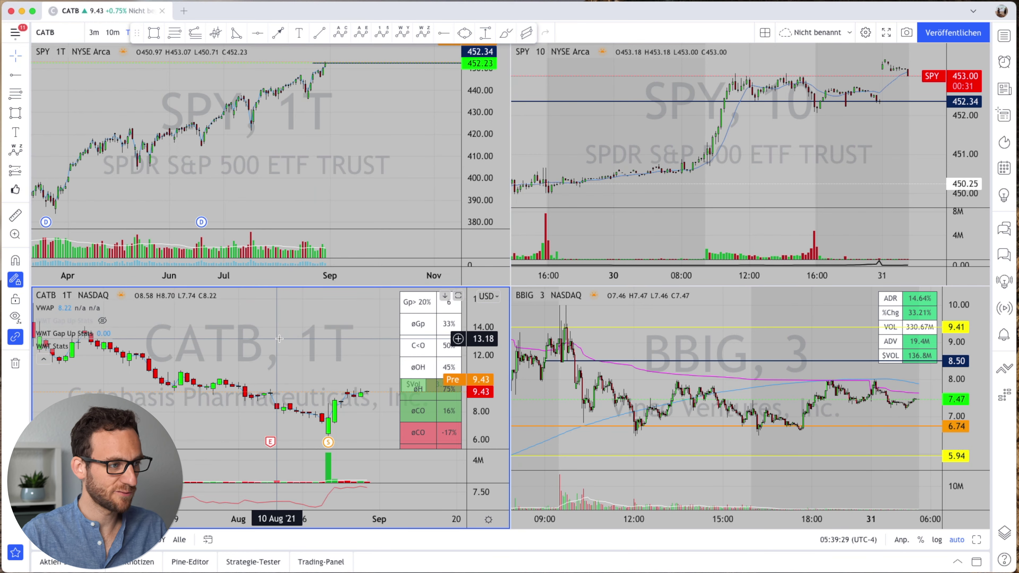
text(60)
key(Return)
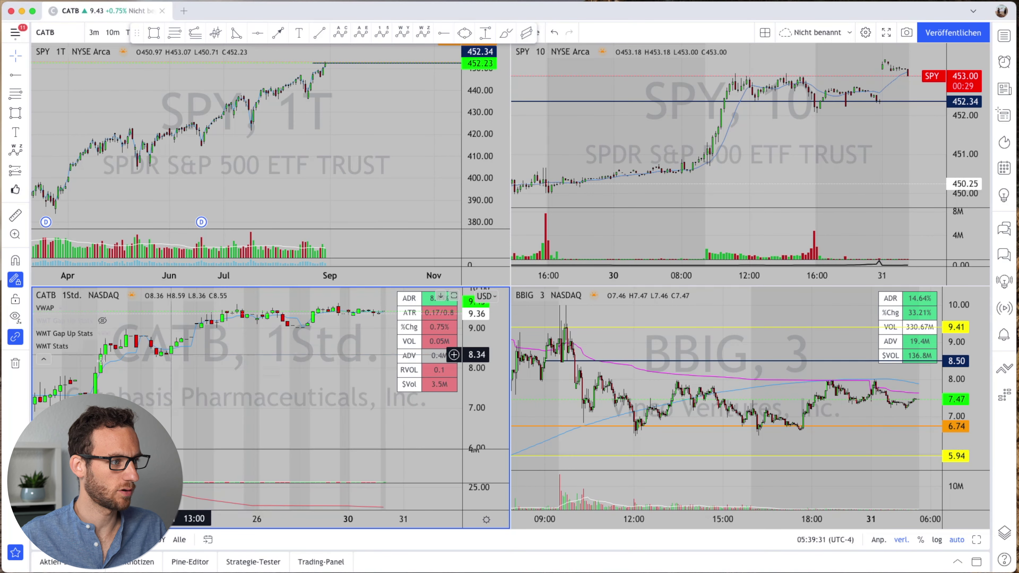
click(43, 358)
scroll(345, 339, up, 2)
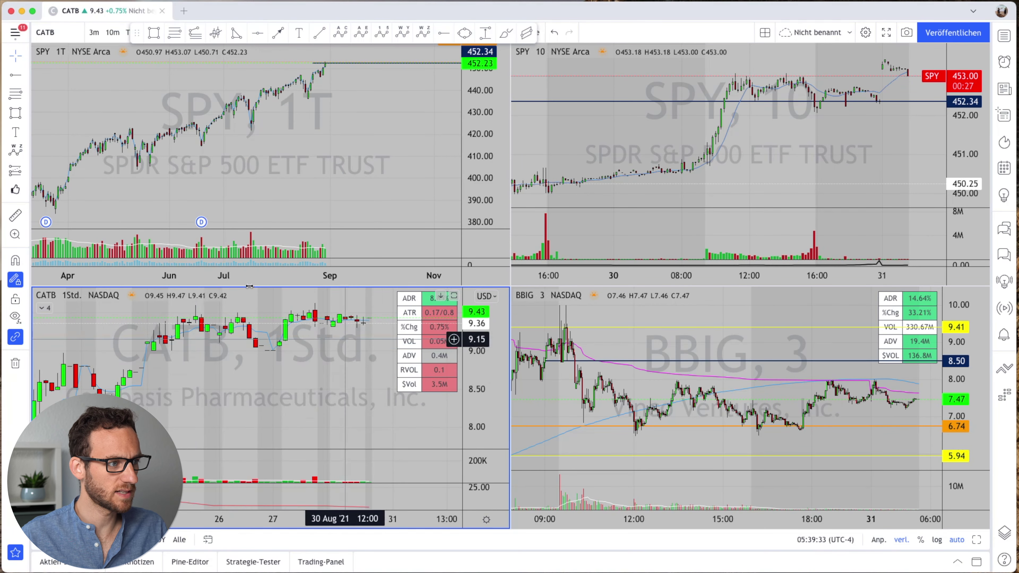
scroll(718, 353, down, 2)
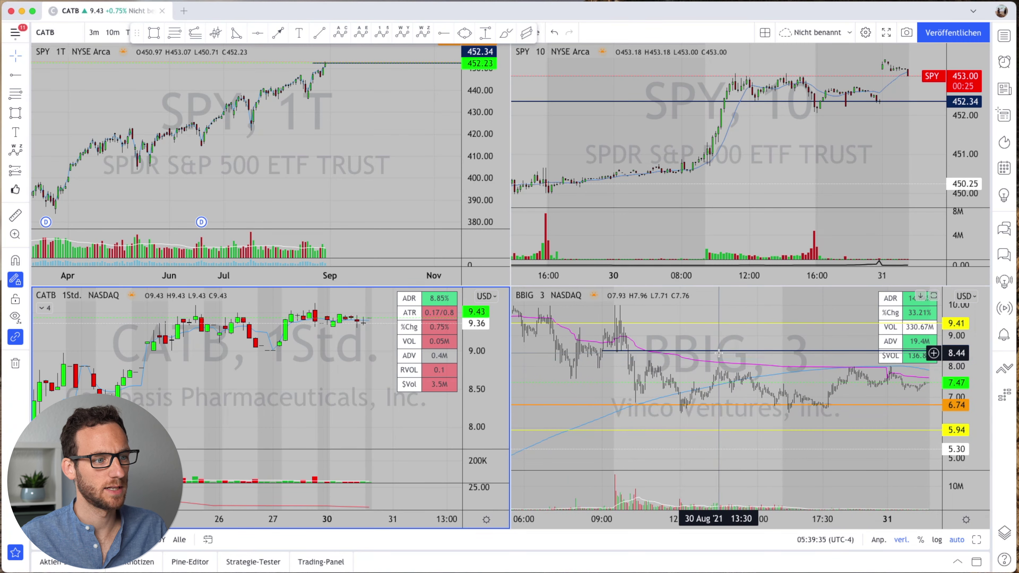
Step: Change the top-right, top-left and lower-left panes to AAPL
click(774, 124)
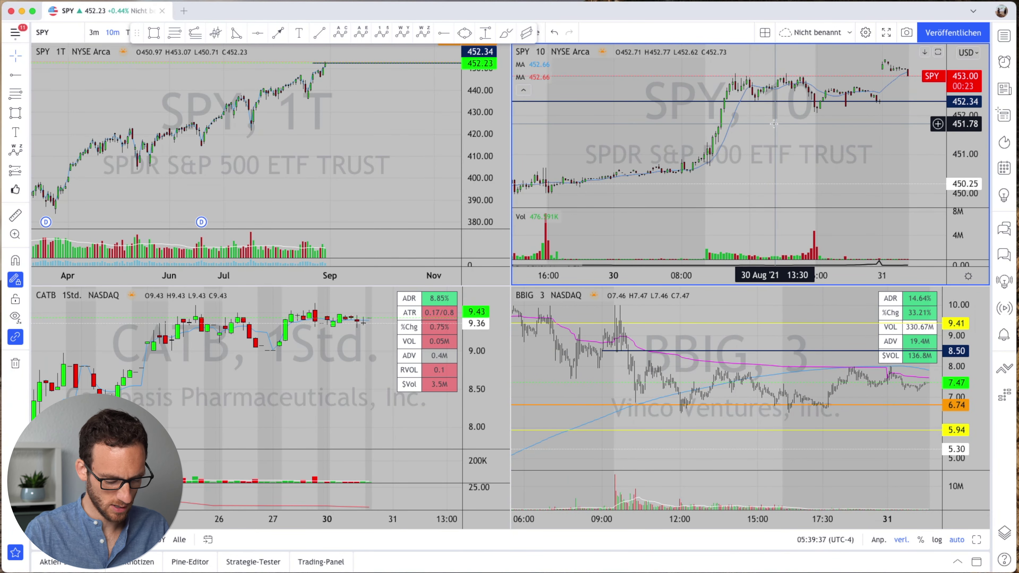
text(AAPL)
key(Return)
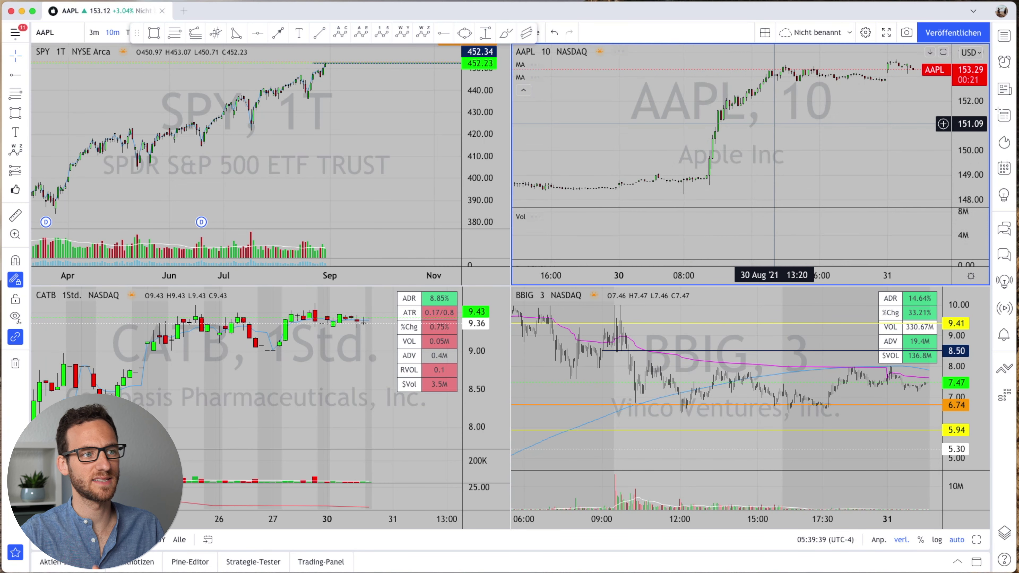
click(325, 133)
text(AAPL)
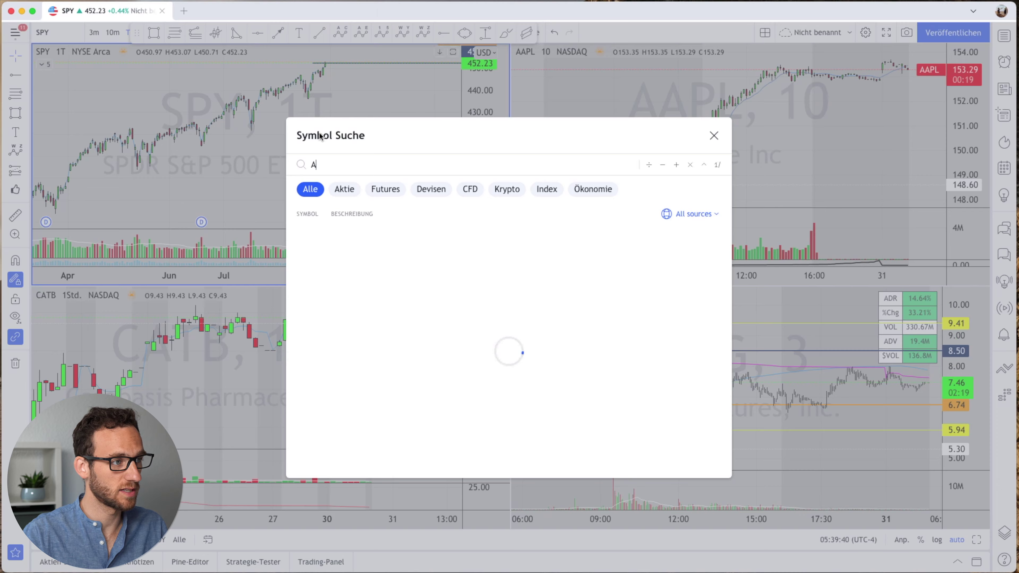
key(Return)
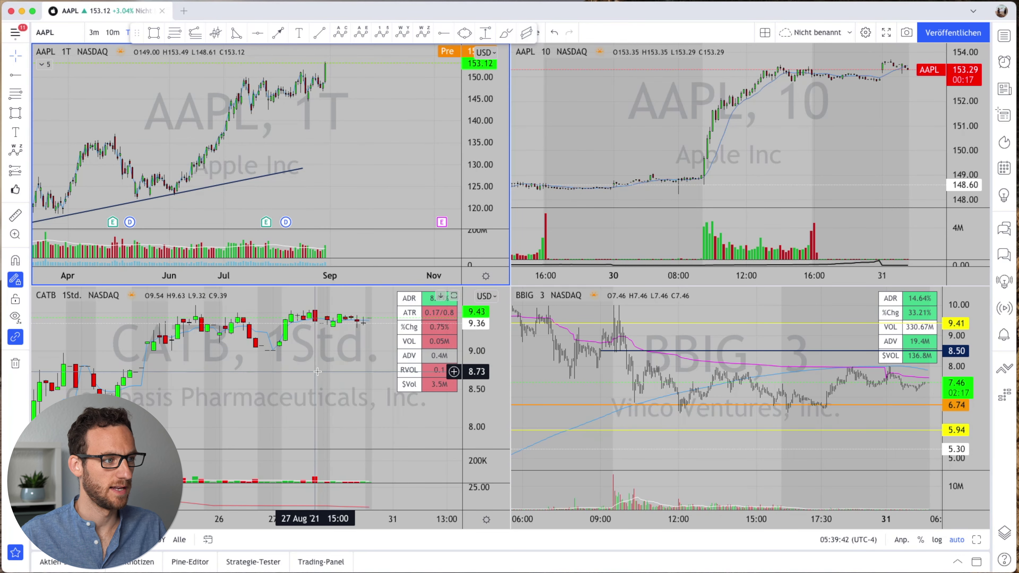
click(341, 368)
text(AAPL)
key(Return)
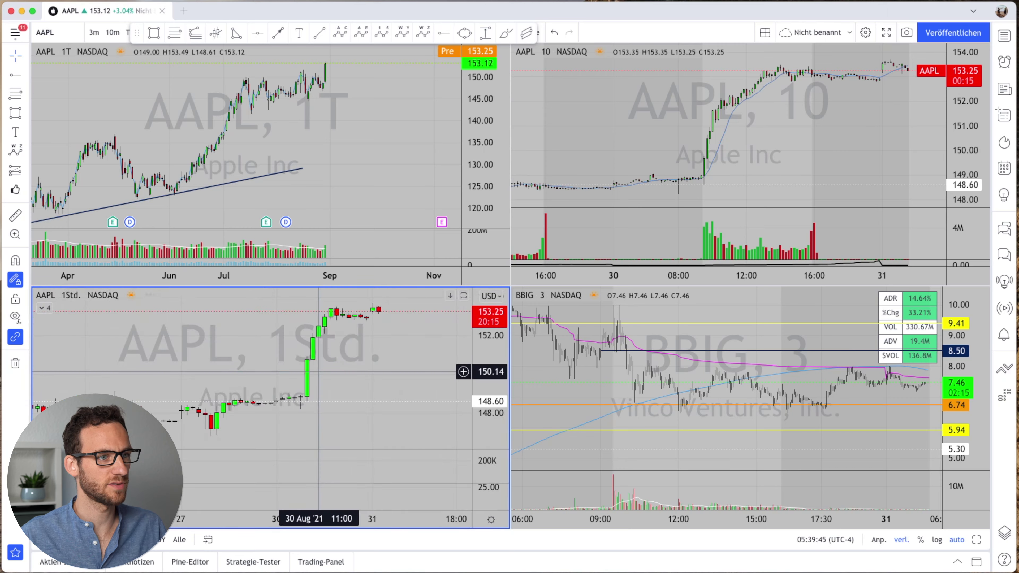
Step: Sync the symbol across all charts and set them to SPY
click(765, 33)
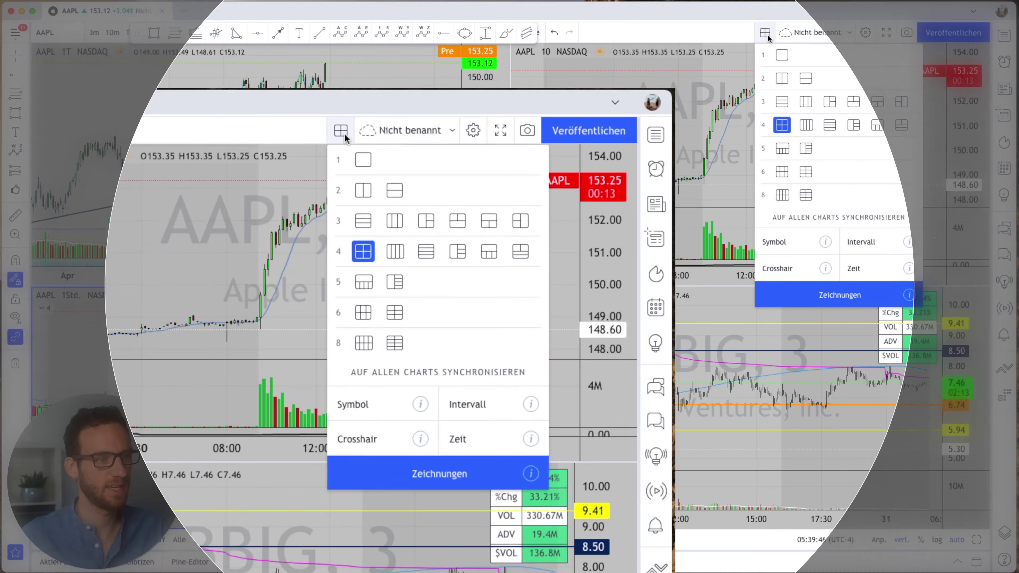
click(460, 396)
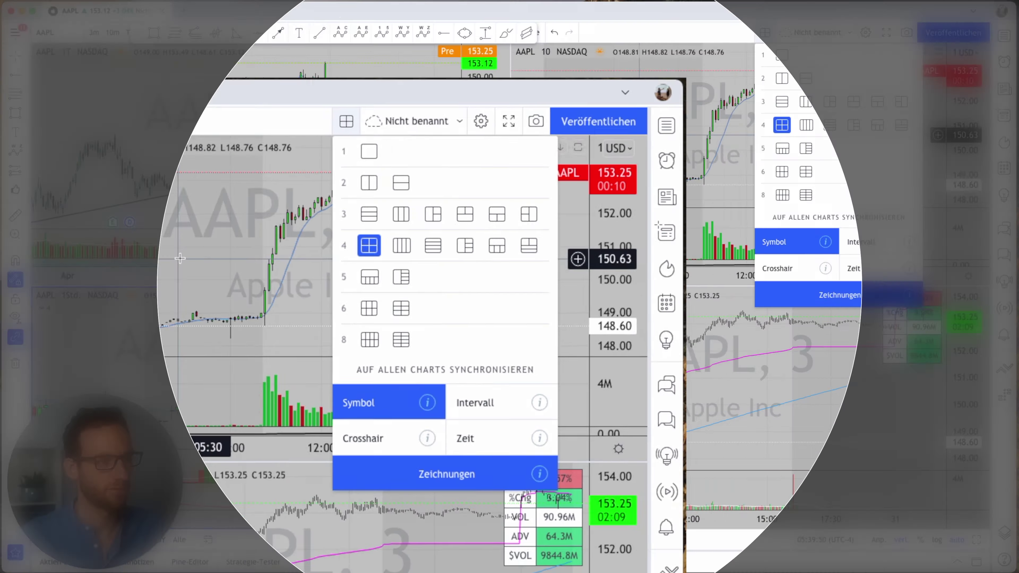
click(687, 365)
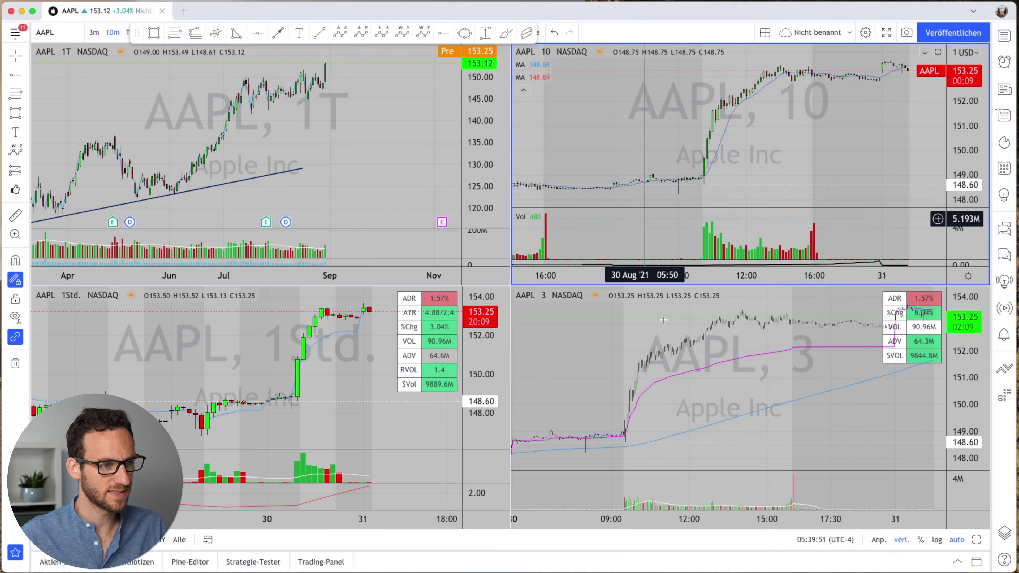
text(SPY)
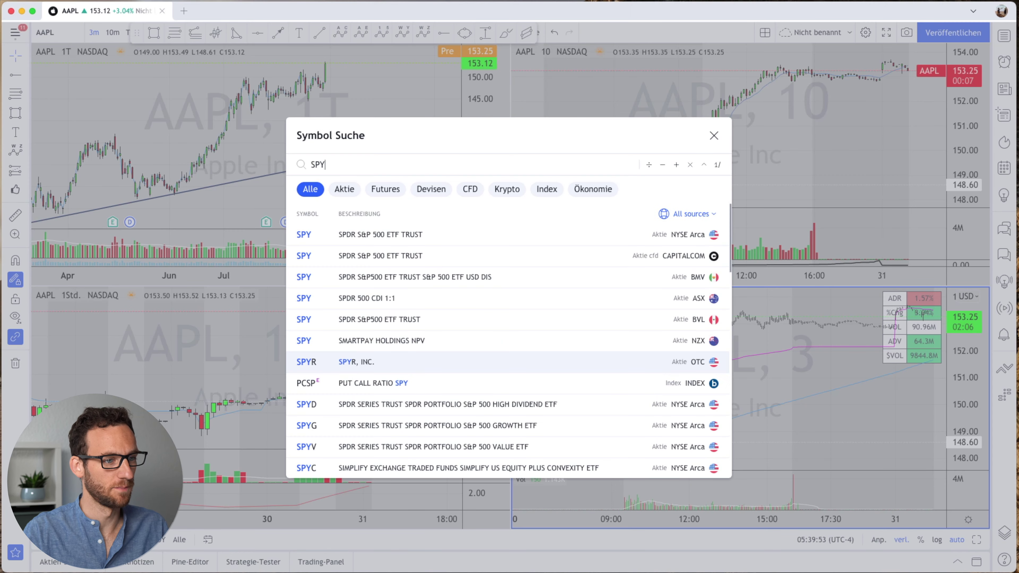
key(Return)
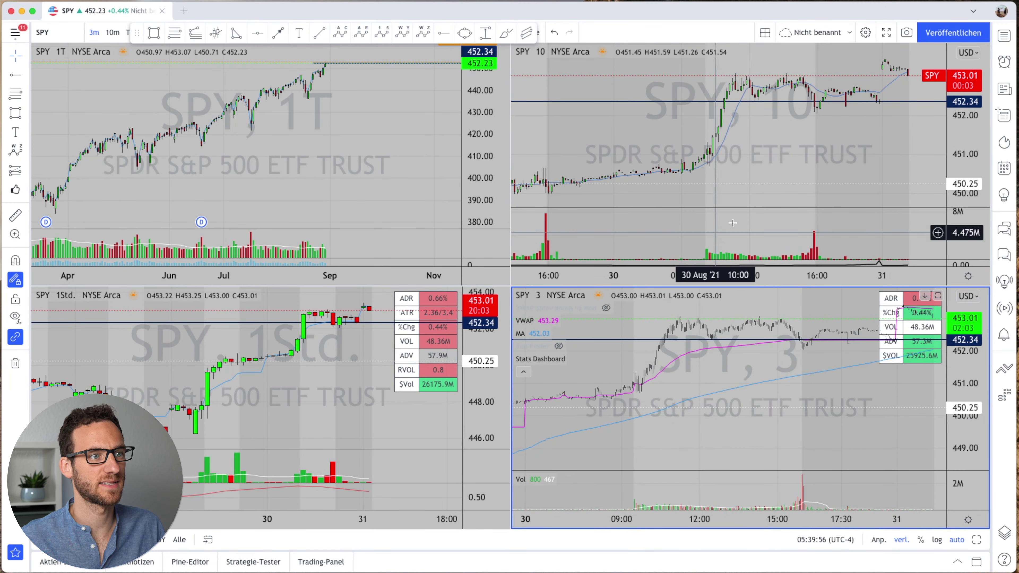
Step: Close the layout options and rescale the time span of the bottom-right 3-minute chart
click(764, 33)
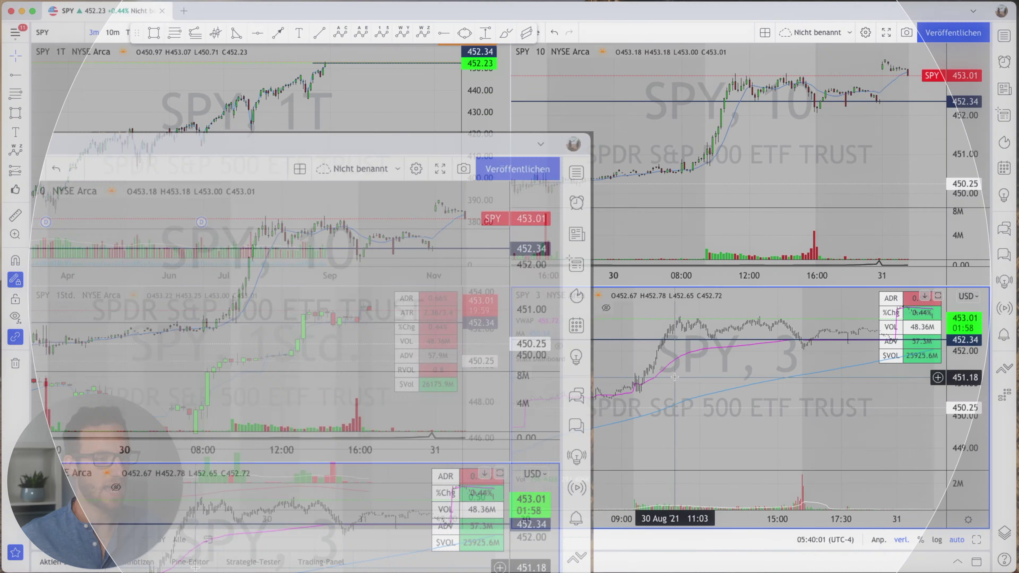
click(676, 345)
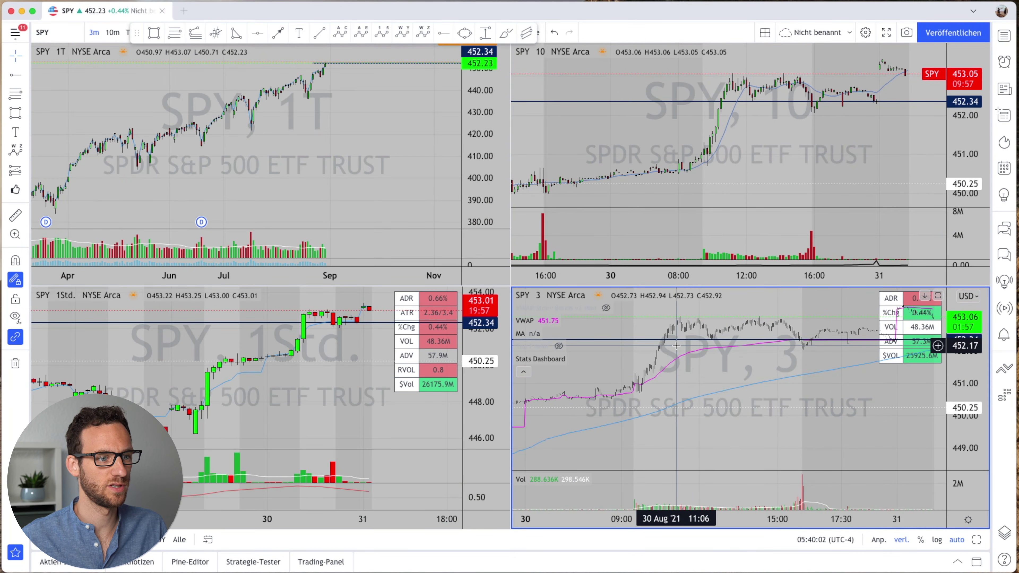
scroll(702, 380, up, 2)
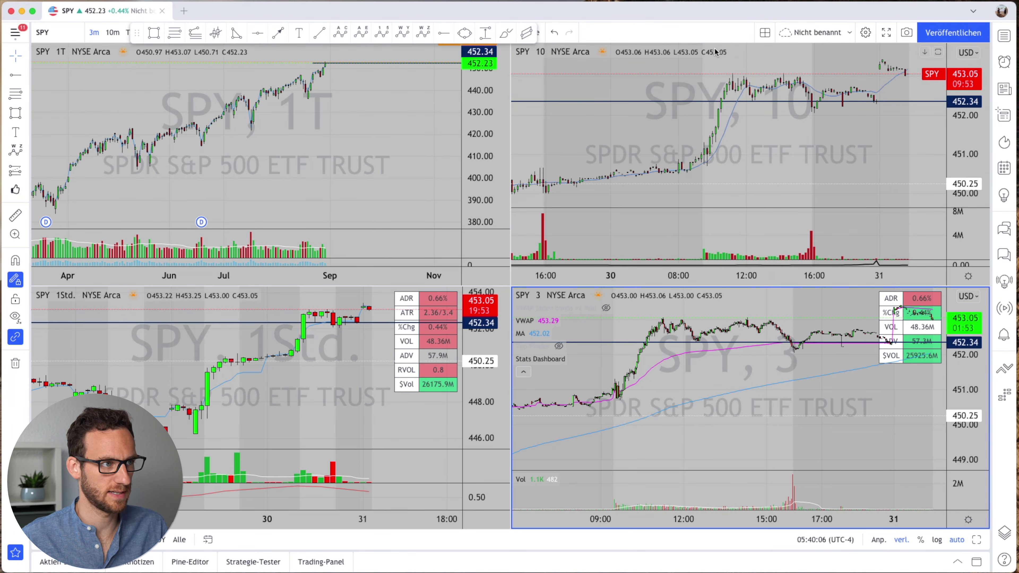
Step: Add a horizontal line at 453.07 and turn on drawing sync across all four SPY charts
click(445, 35)
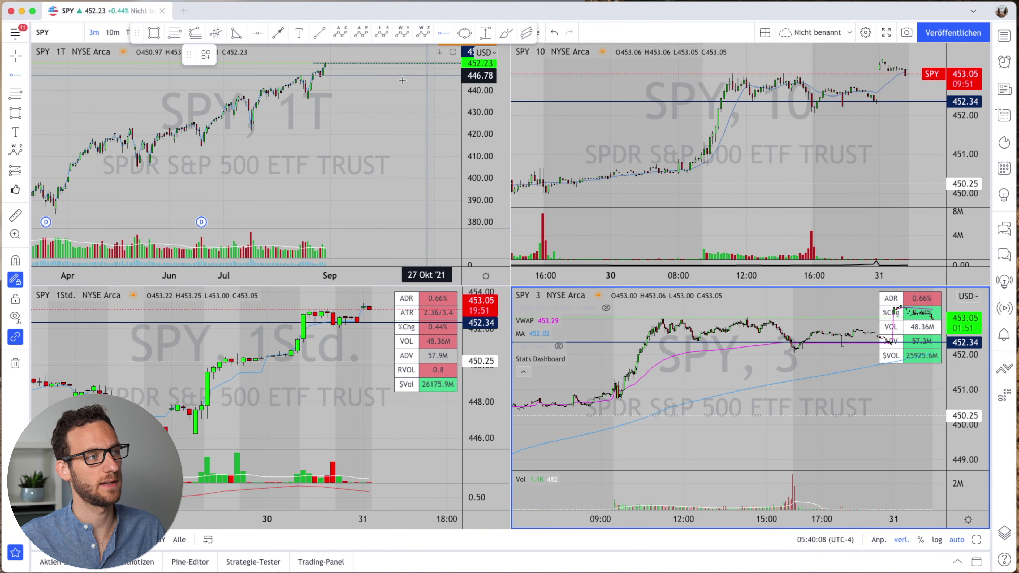
click(294, 63)
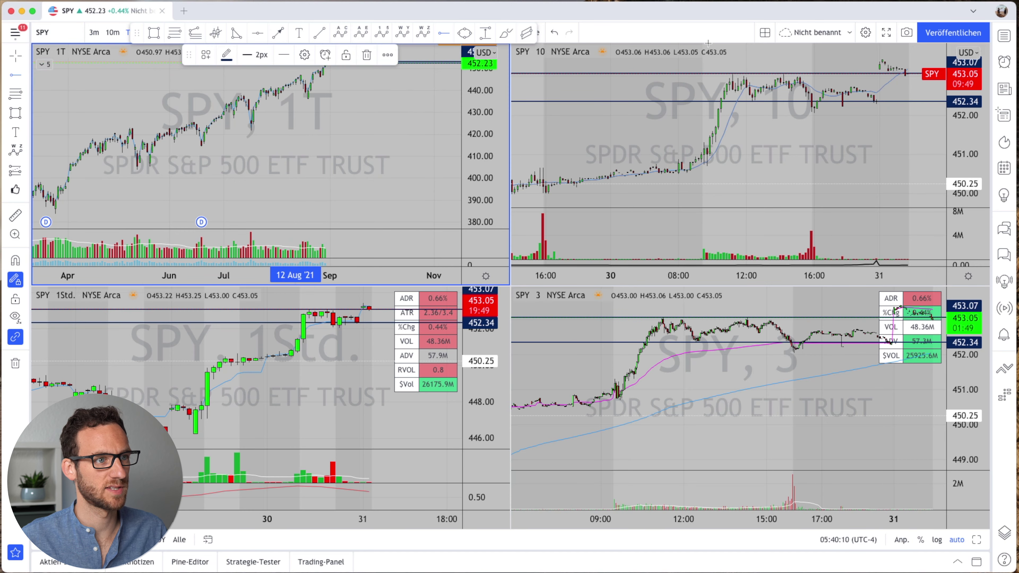
click(765, 33)
click(824, 299)
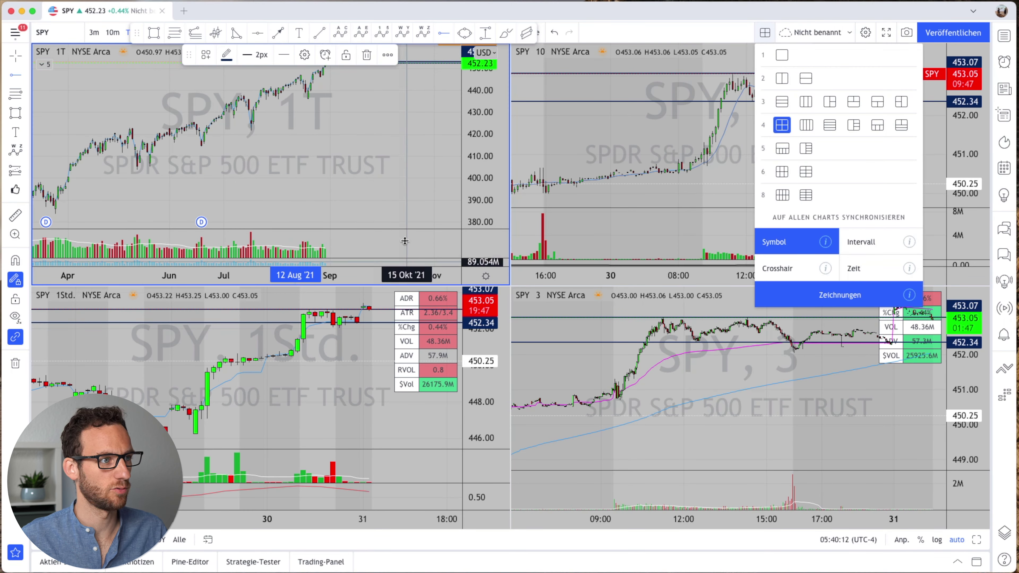
Step: Draw a thin trial ellipse near the latest candles, then undo it from all charts
click(465, 33)
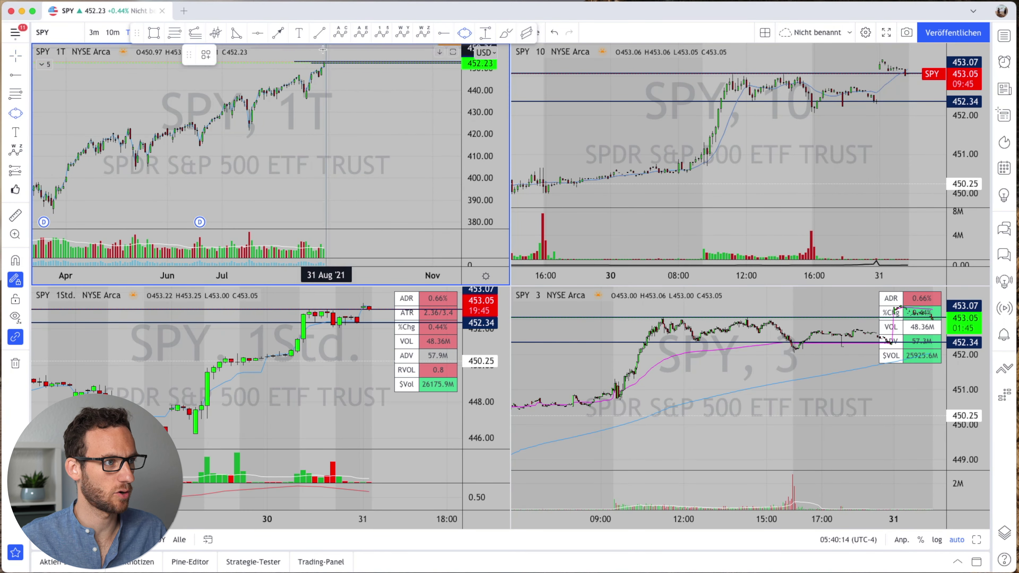
click(319, 54)
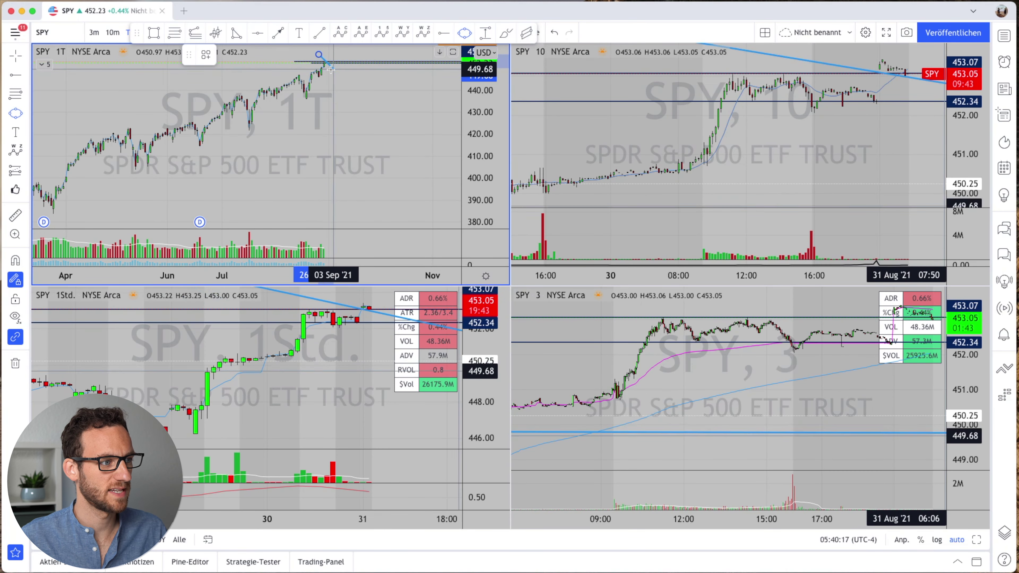
click(328, 68)
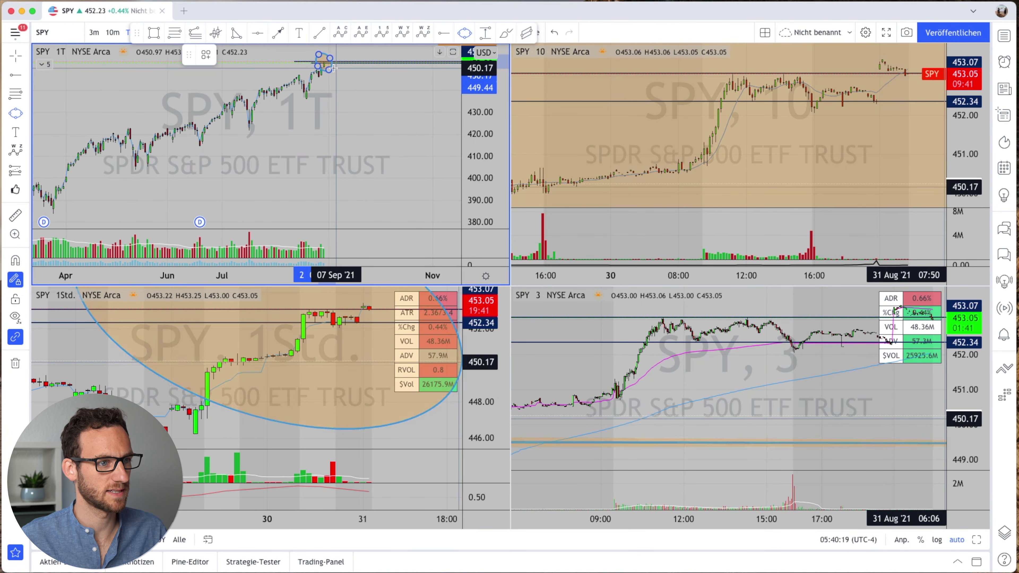
click(329, 71)
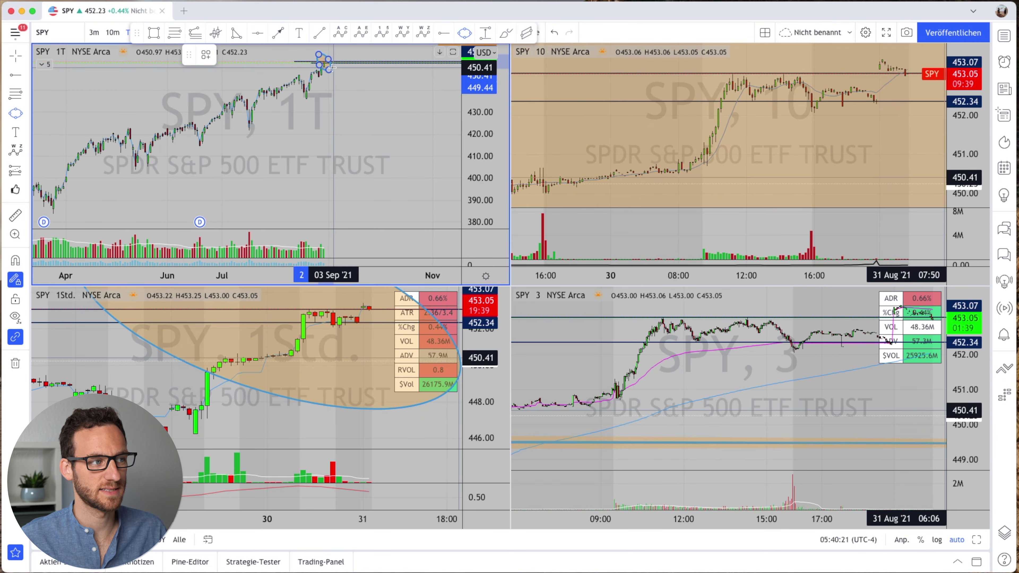
key(ctrl+z)
key(ctrl+z)
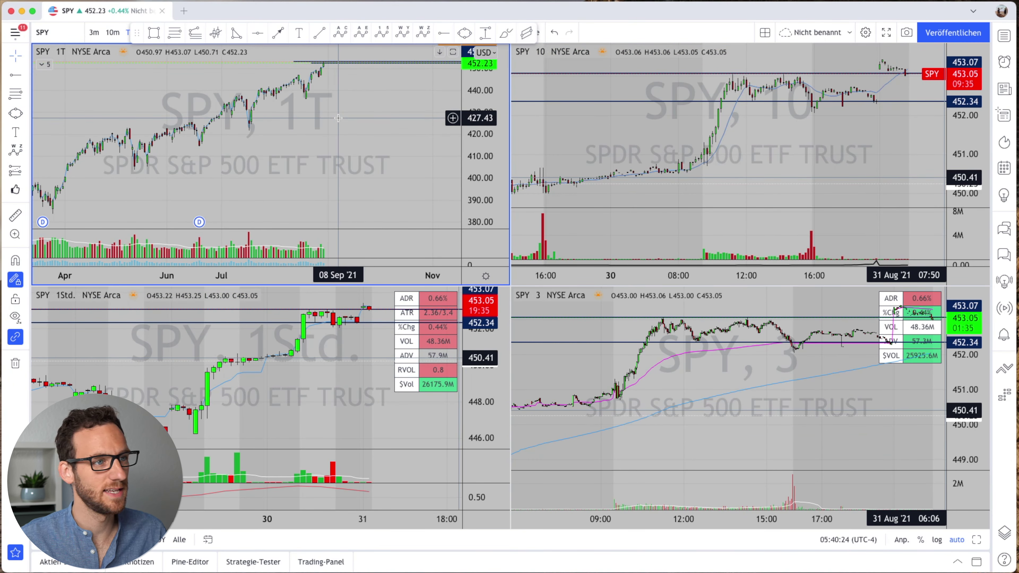
Step: Switch time sync and crosshair sync on and back off, keeping only symbol and drawings synced
click(764, 33)
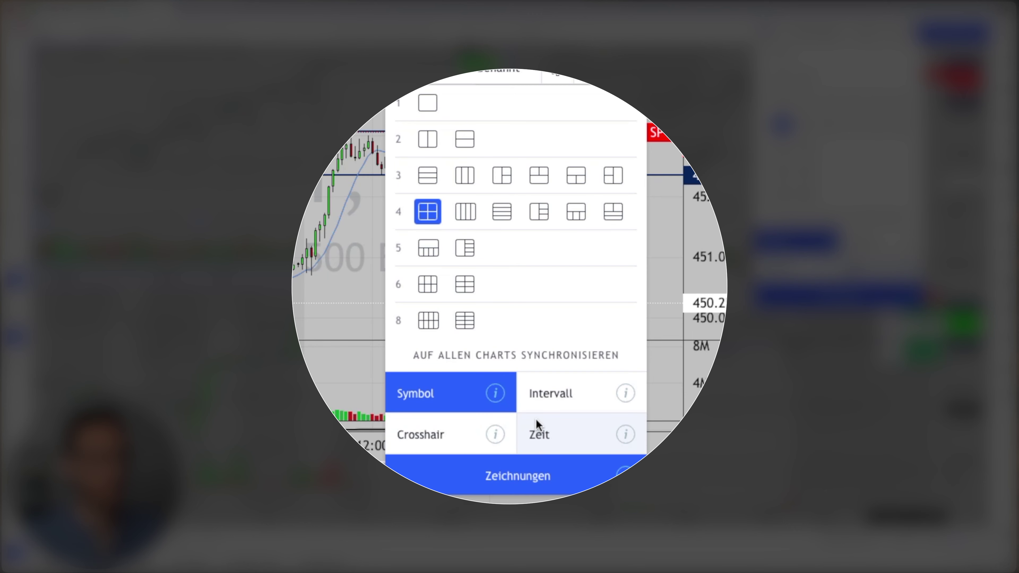
click(557, 431)
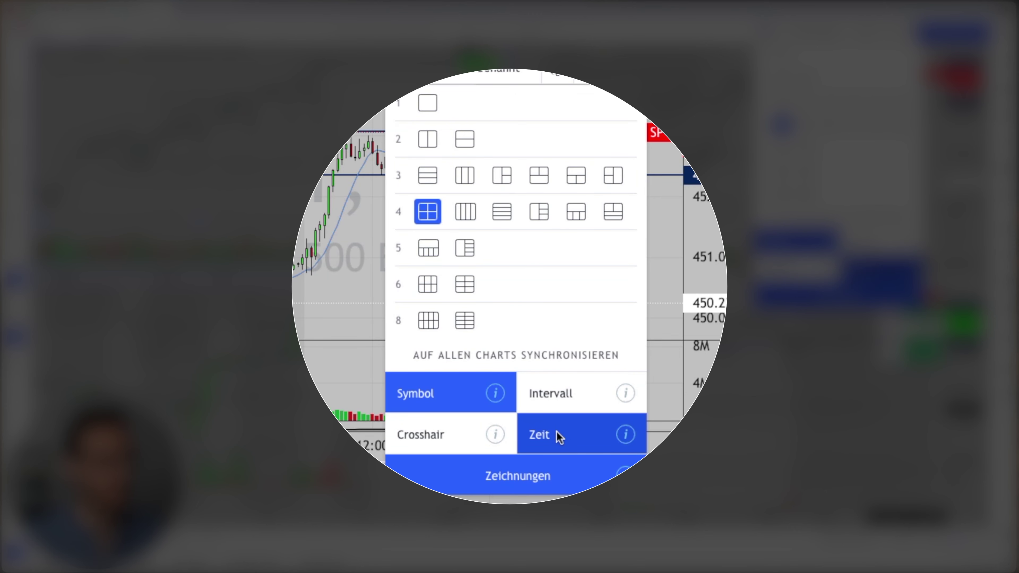
click(569, 436)
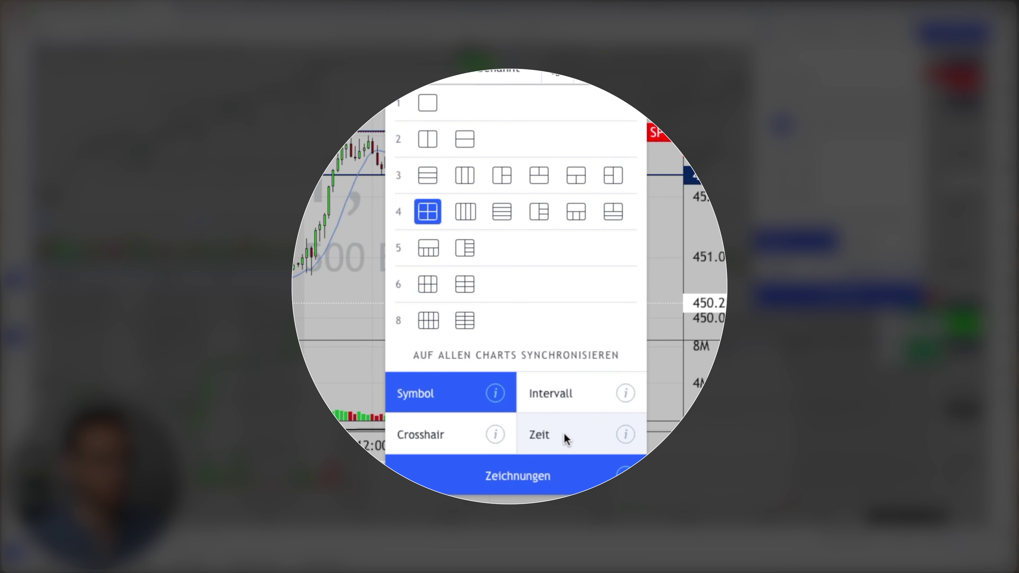
click(481, 435)
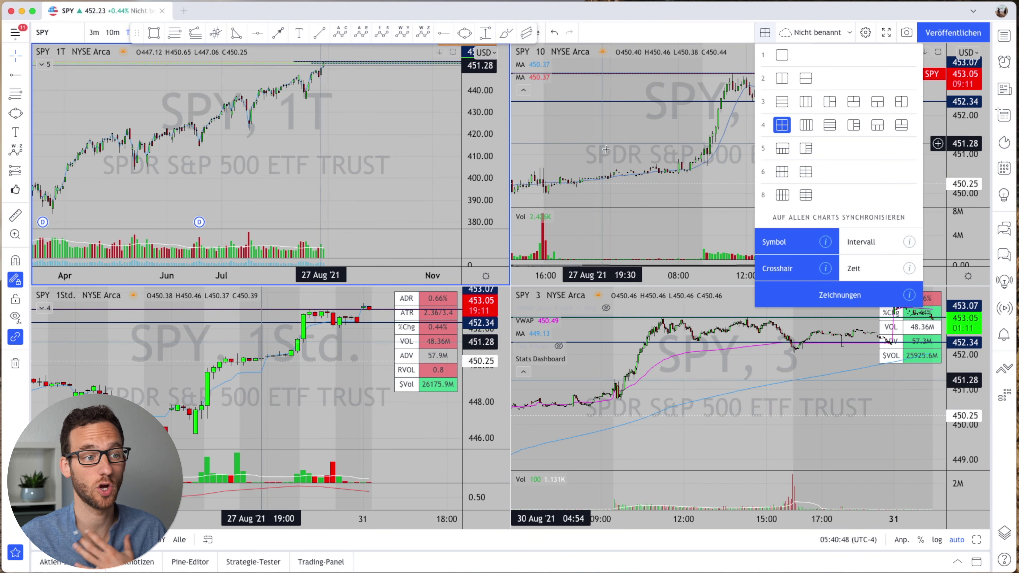
click(802, 268)
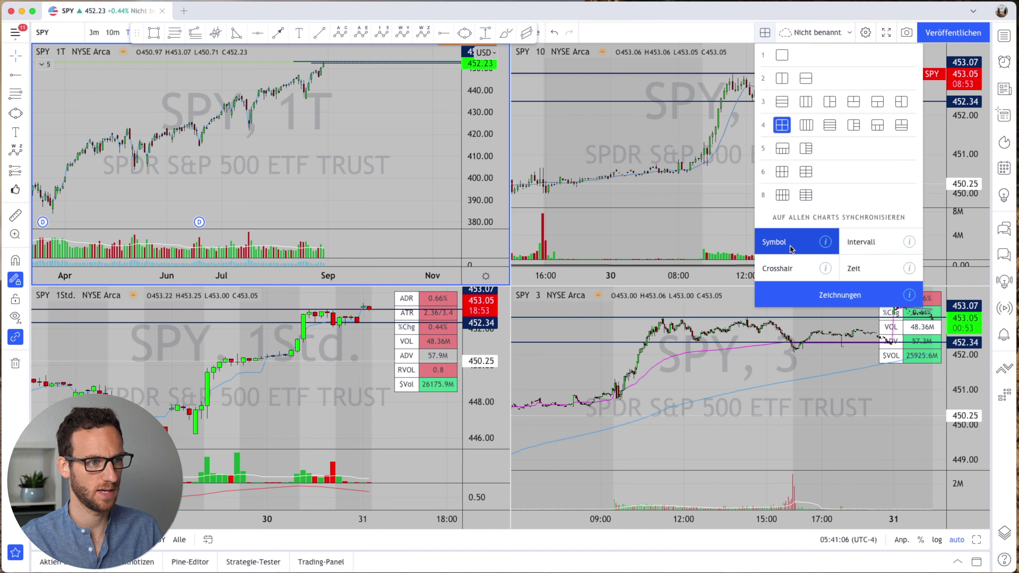
Step: Focus the top-right SPY 10-minute chart, then open and close the layout options
right_click(734, 189)
click(725, 161)
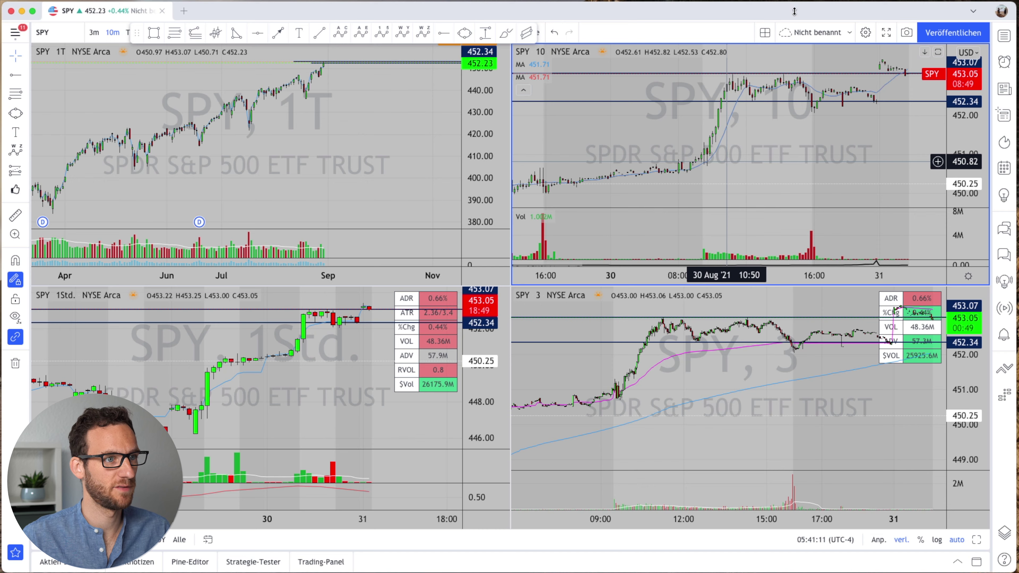
click(765, 33)
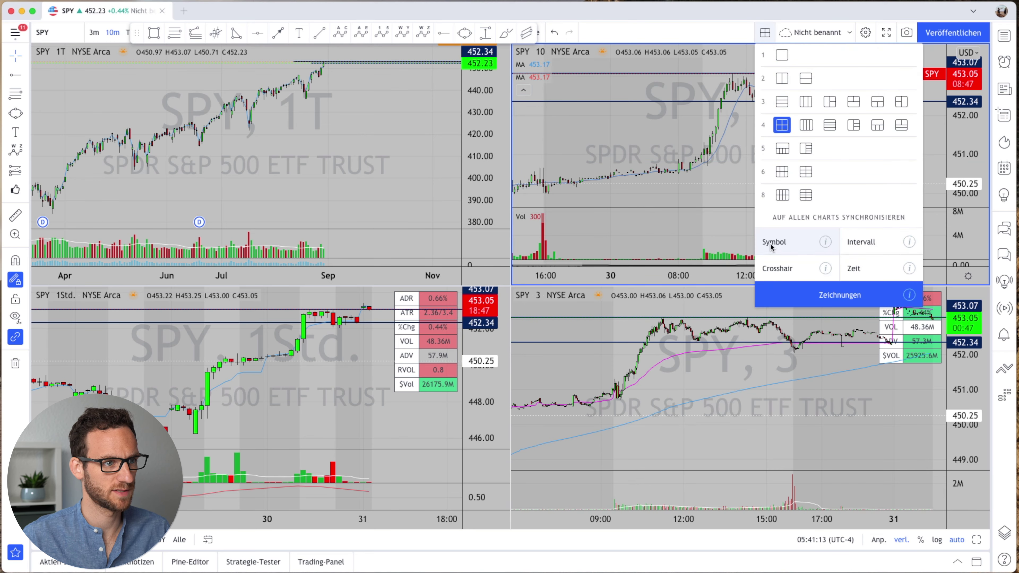
click(694, 193)
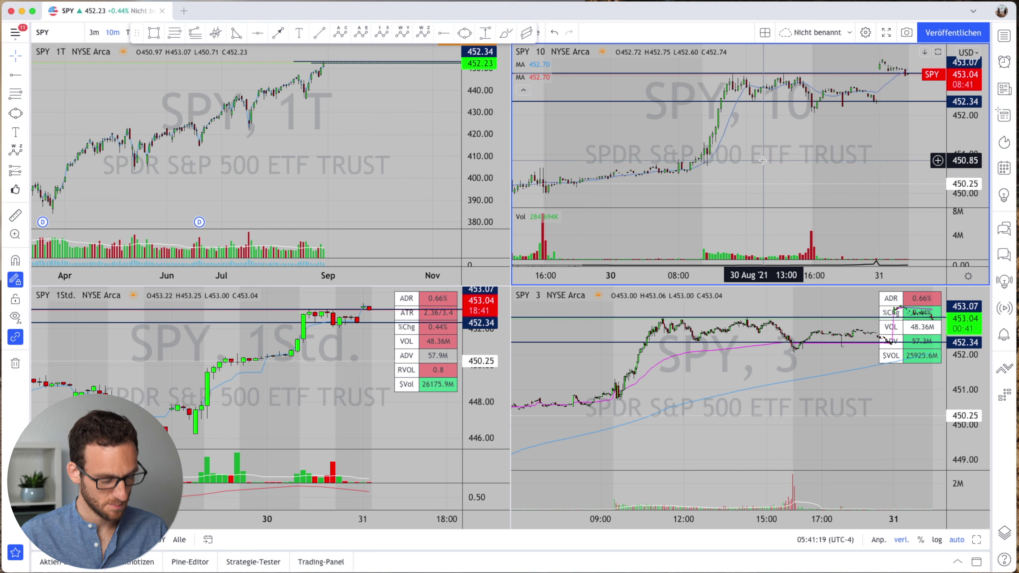
Step: Maximize the SPY 10-minute chart to fill the whole layout with Alt+Enter
alt+click(509, 287)
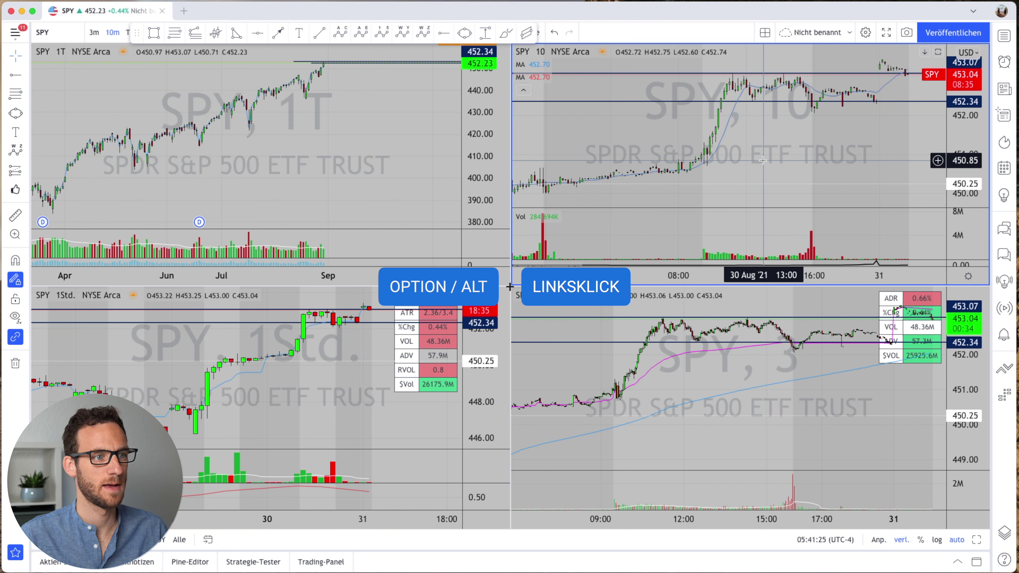
alt+click(509, 286)
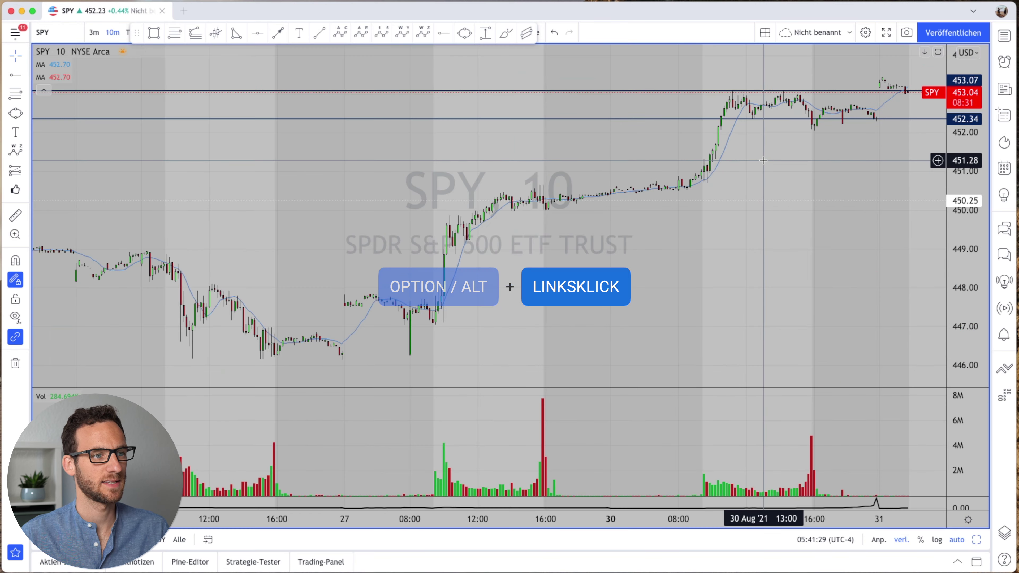
alt+click(509, 287)
key(alt+Return)
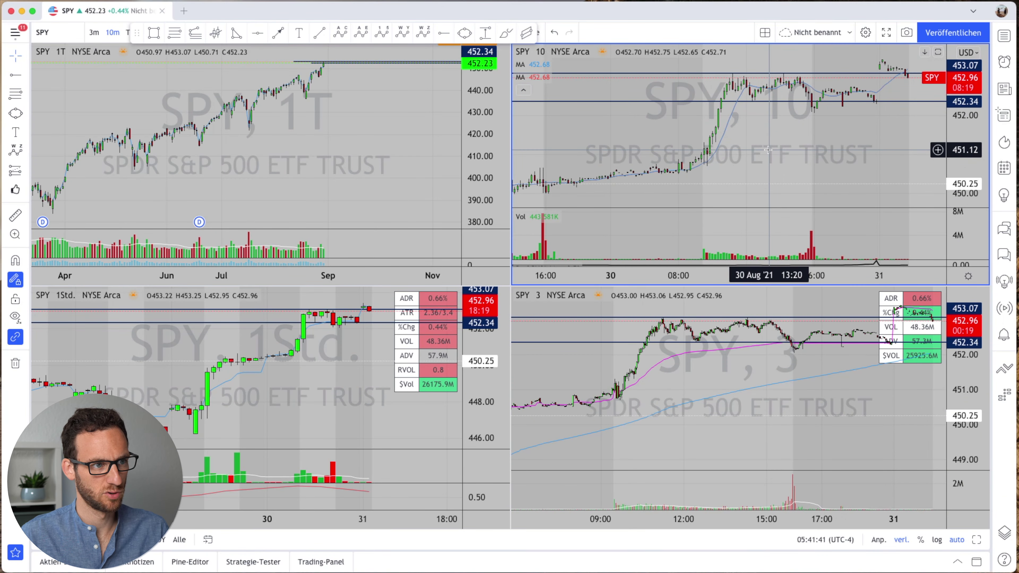
key(alt+Return)
Step: Scroll the chart sideways and move the floating drawing toolbar down onto the chart
scroll(767, 149, right, 5)
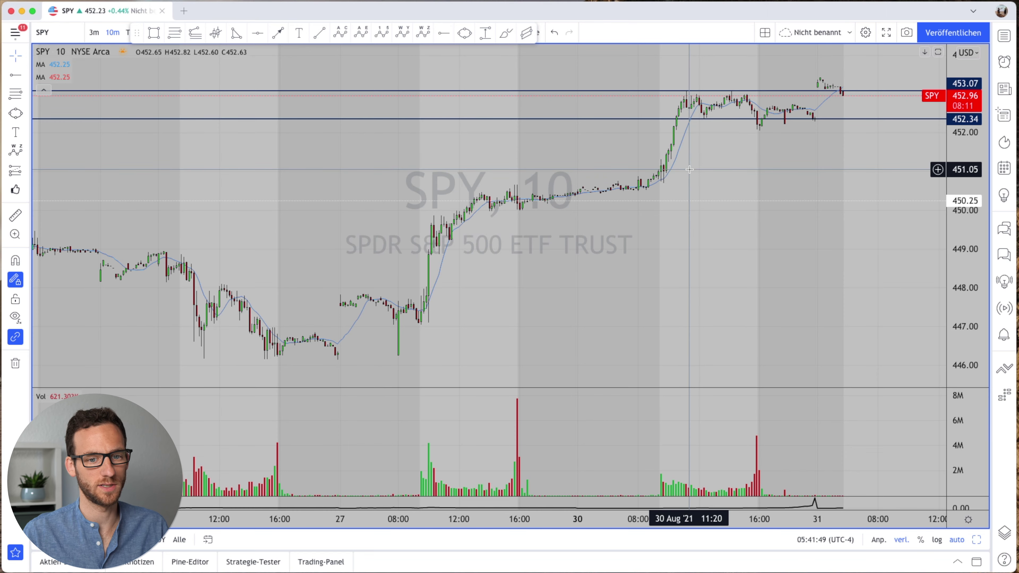
scroll(689, 169, left, 5)
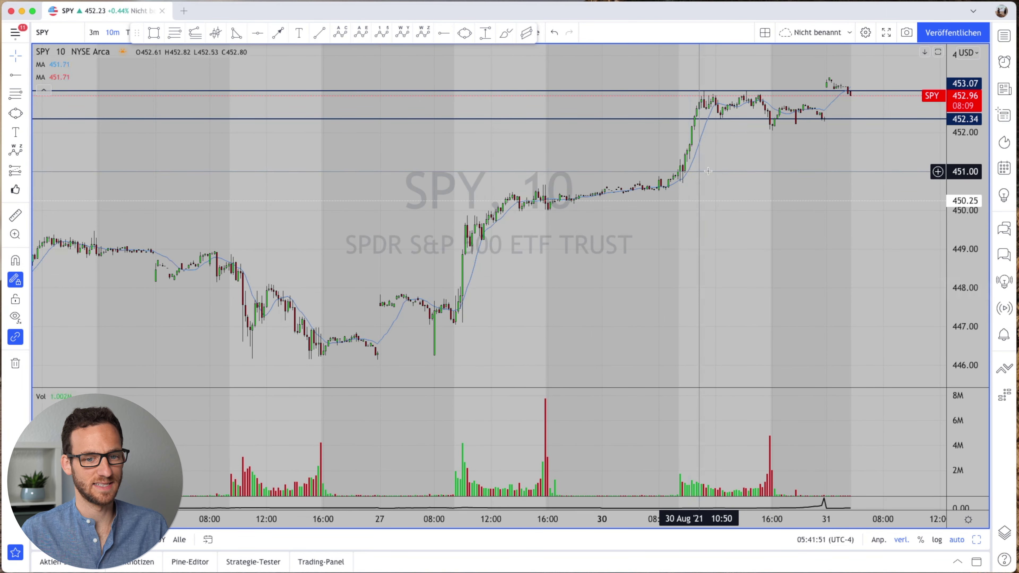
scroll(707, 171, right, 2)
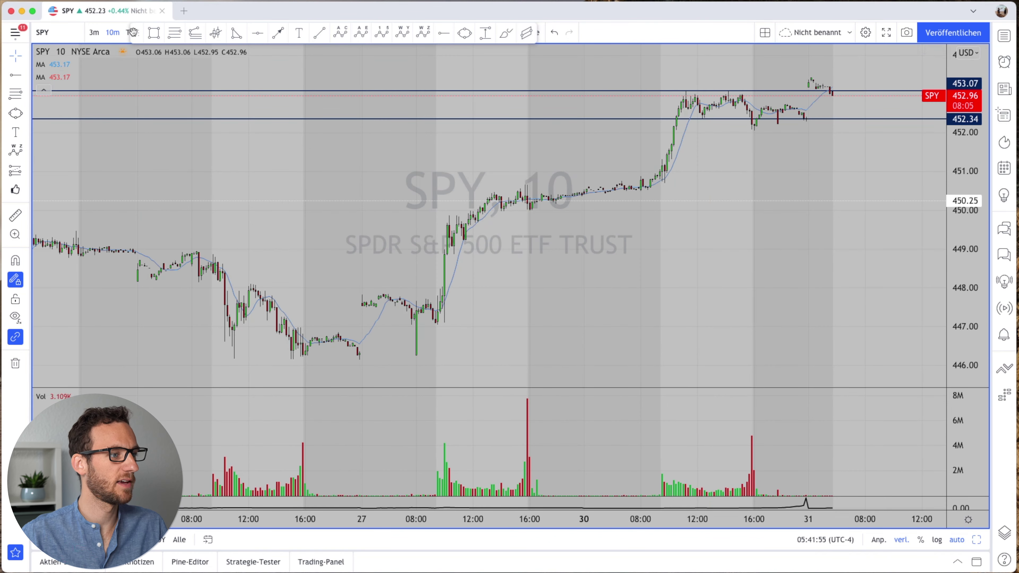
mouse_move(133, 32)
mouse_down()
mouse_move(134, 120)
mouse_move(204, 214)
mouse_move(293, 212)
mouse_move(271, 52)
mouse_up()
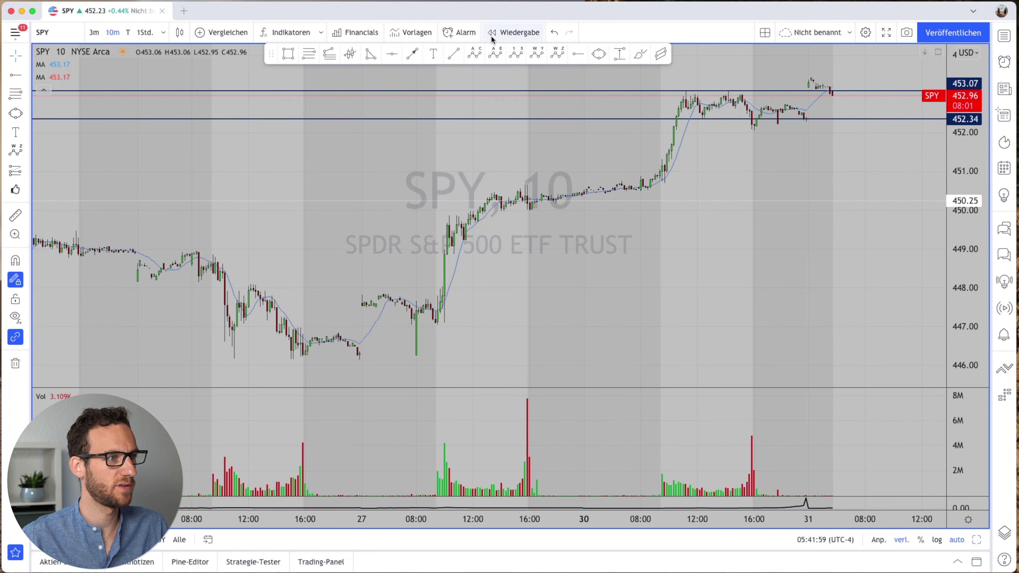
Step: Draw an arrow from the 27 Aug low to near 451.5 on 30 Aug
click(412, 53)
click(397, 345)
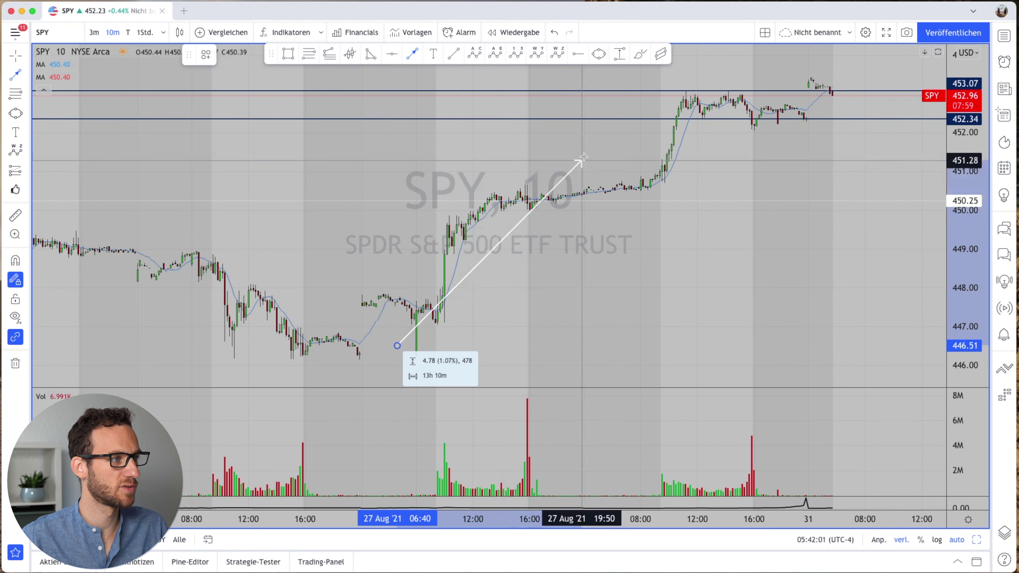
click(593, 152)
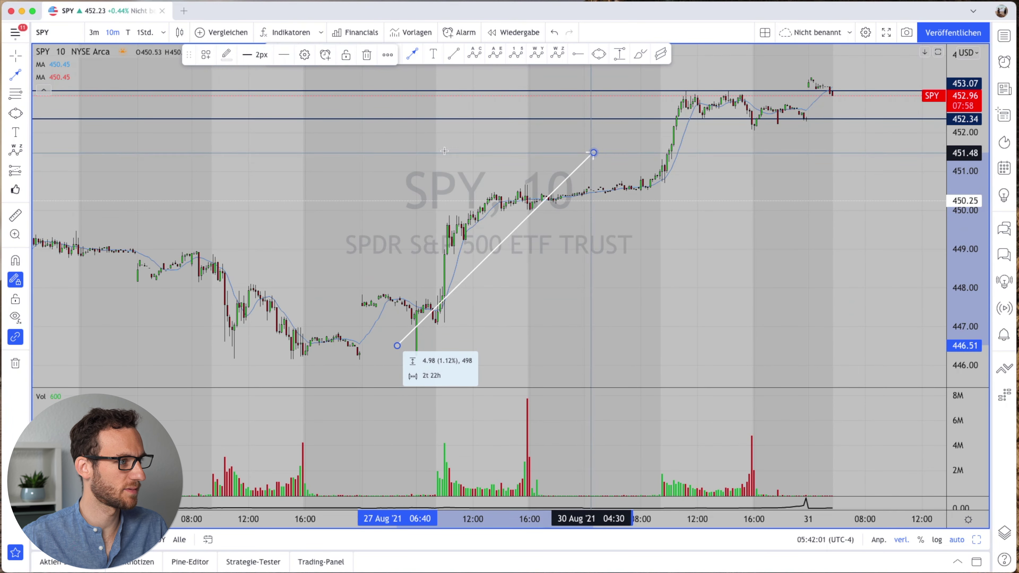
Step: Browse the line and shape tool lists and leave Text Marker starred as a favourite
click(25, 77)
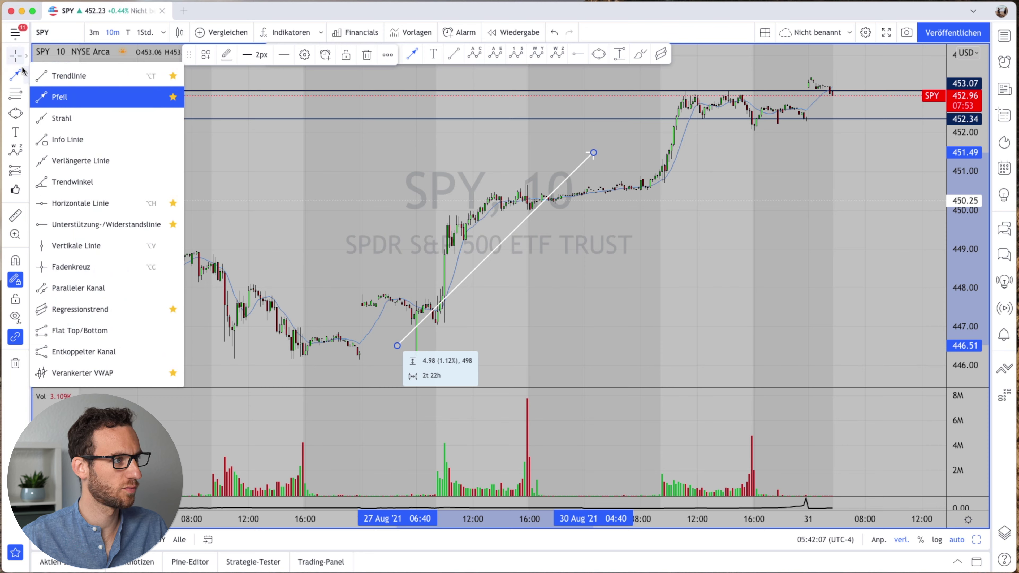
click(28, 76)
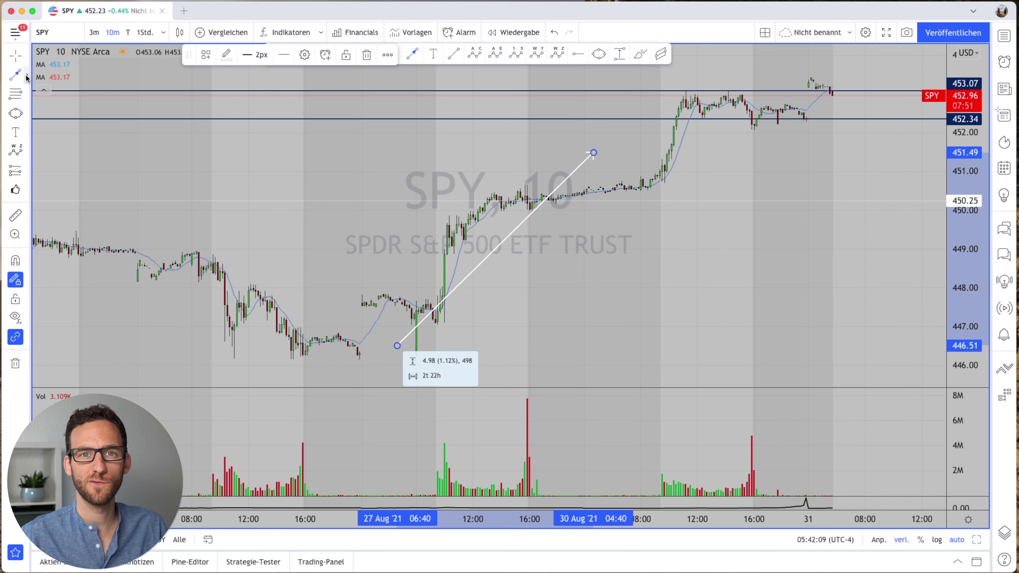
click(26, 77)
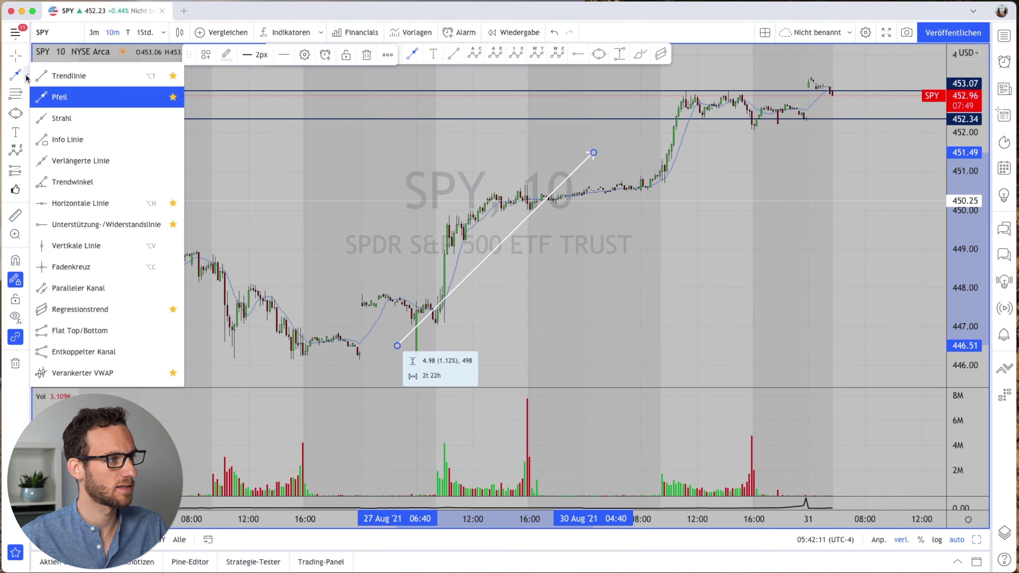
click(28, 77)
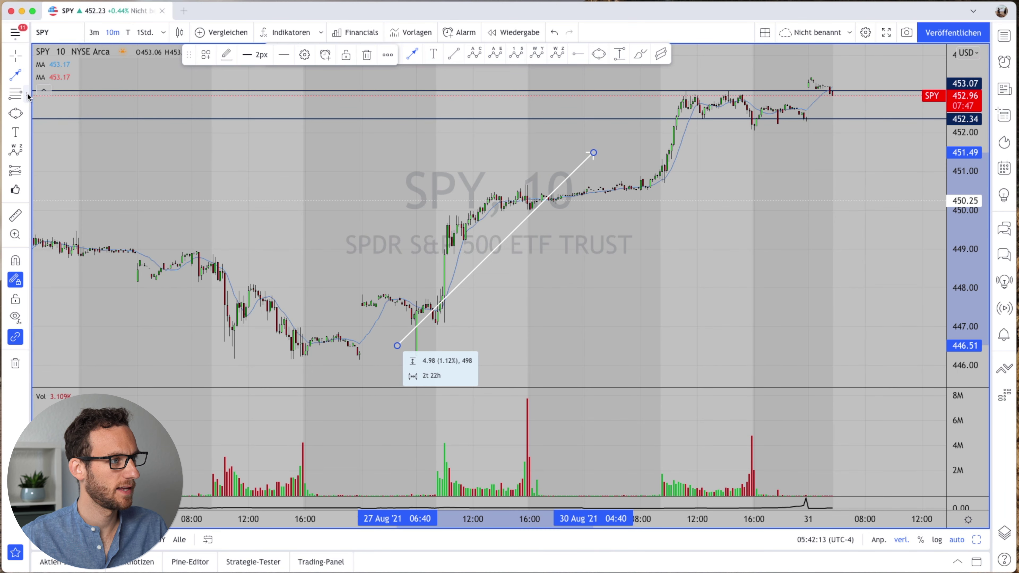
click(26, 117)
click(26, 116)
click(27, 117)
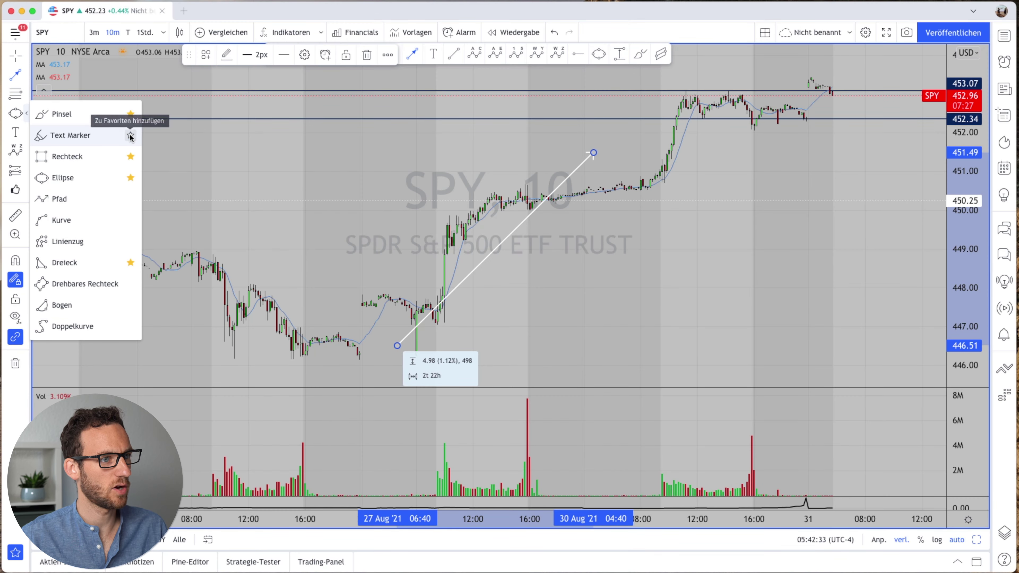
click(686, 59)
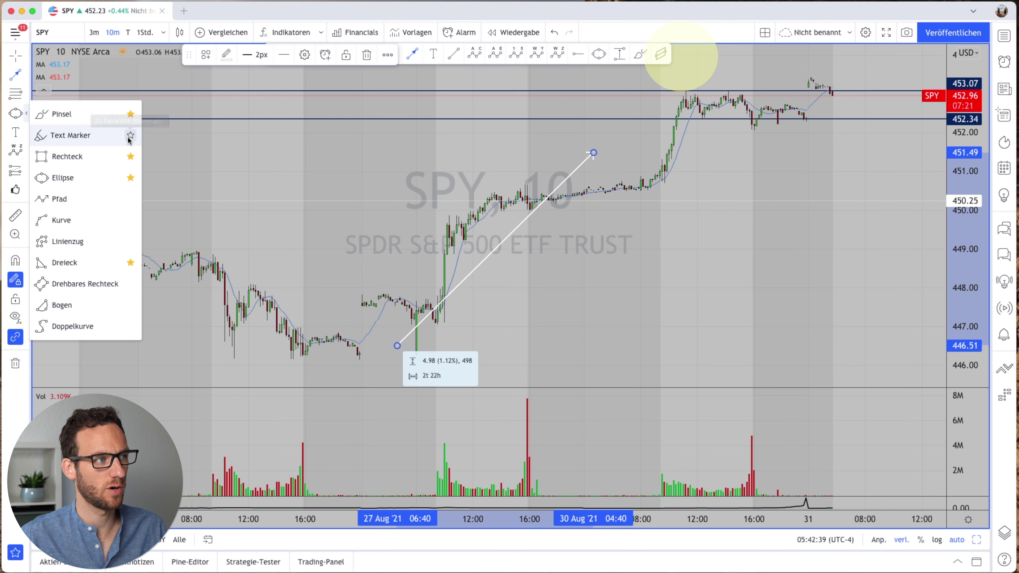
click(130, 136)
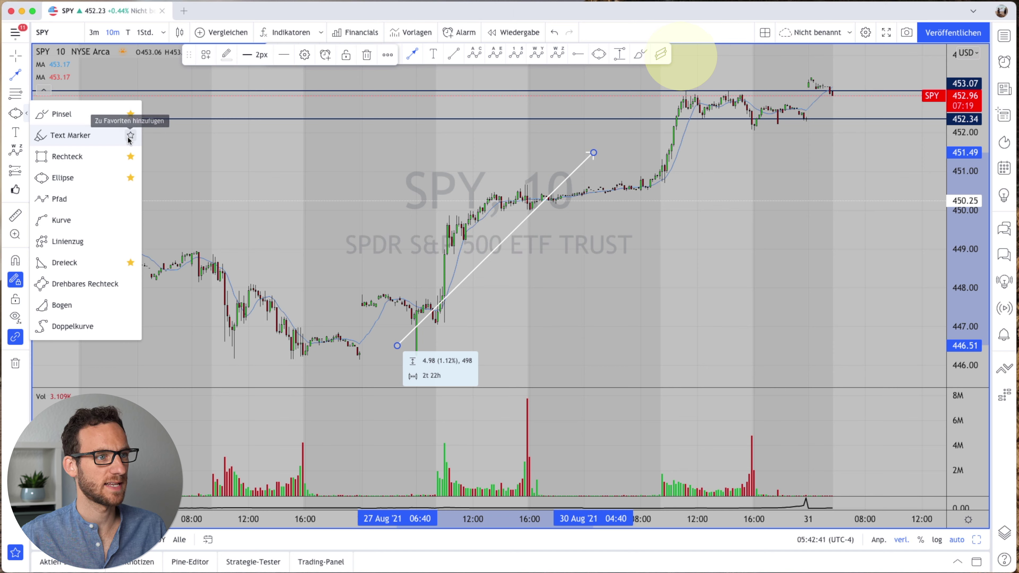
click(674, 55)
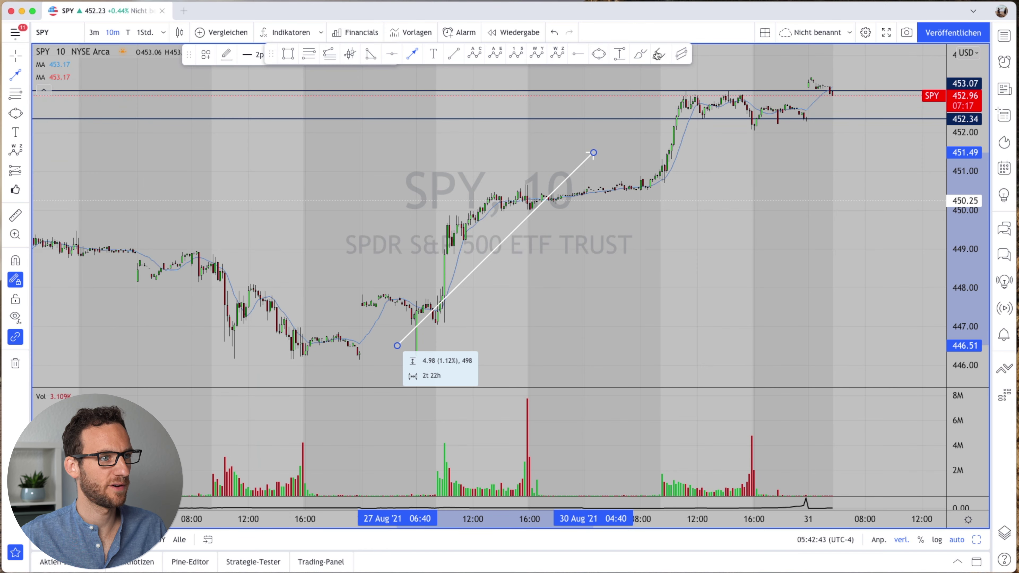
Step: Move the highlighter to the front of favourites and highlight the sideways candles and rally
drag(624, 55, 284, 53)
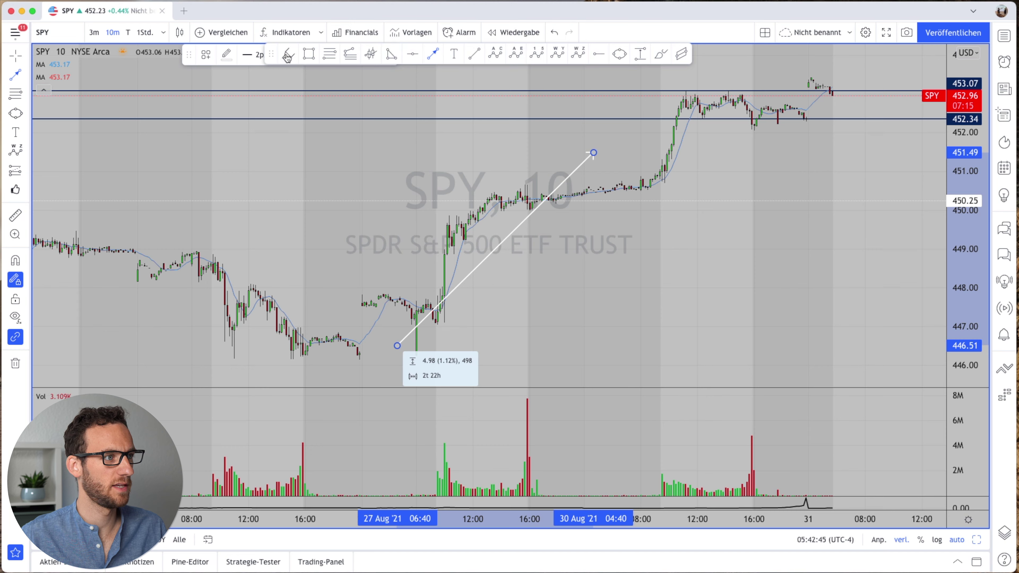
click(288, 54)
drag(600, 189, 660, 181)
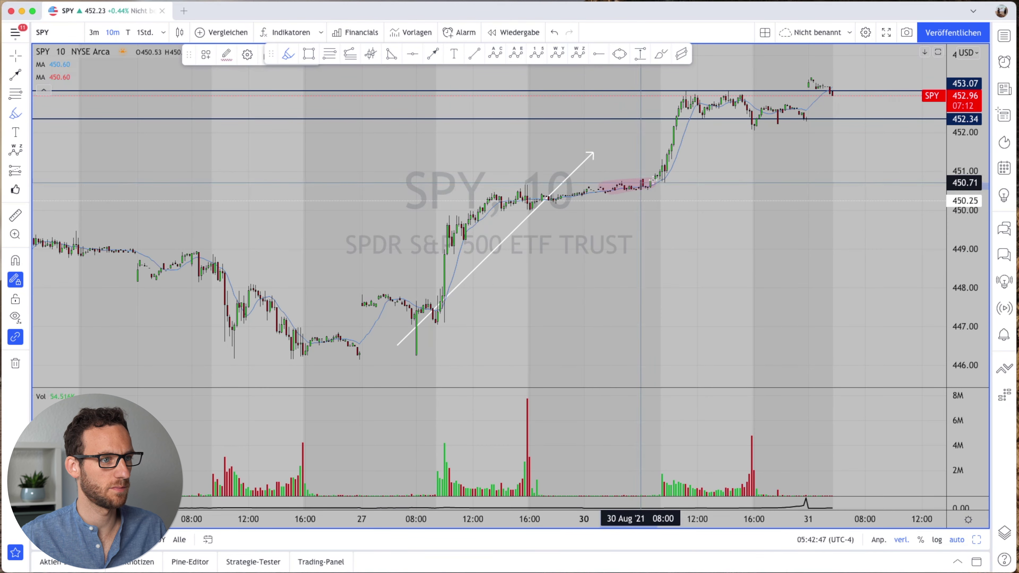
mouse_move(680, 125)
mouse_down()
mouse_move(687, 92)
mouse_move(716, 109)
mouse_up()
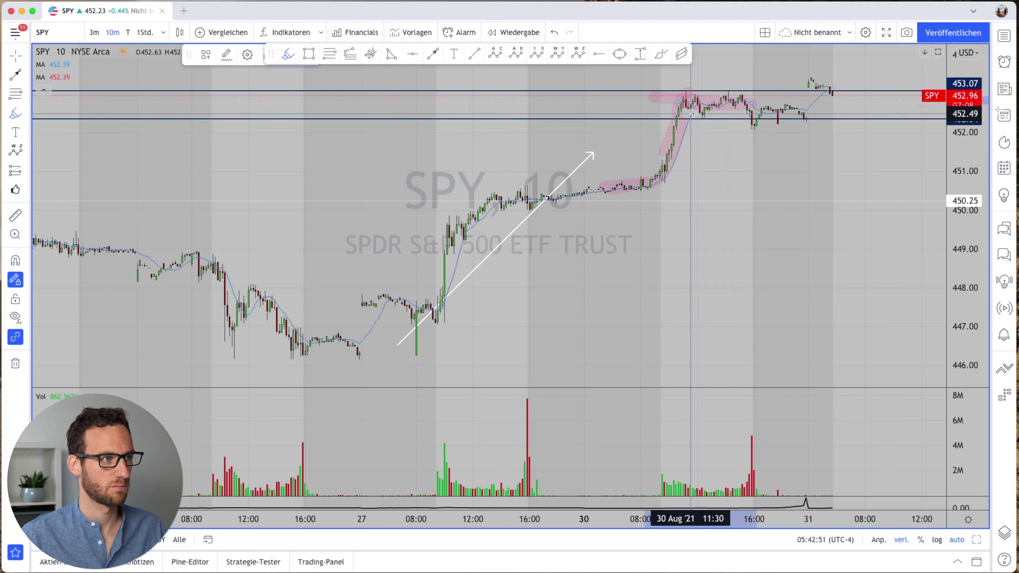
Step: Remove all drawings from the chart and nudge the floating drawing toolbar slightly
right_click(430, 171)
click(516, 439)
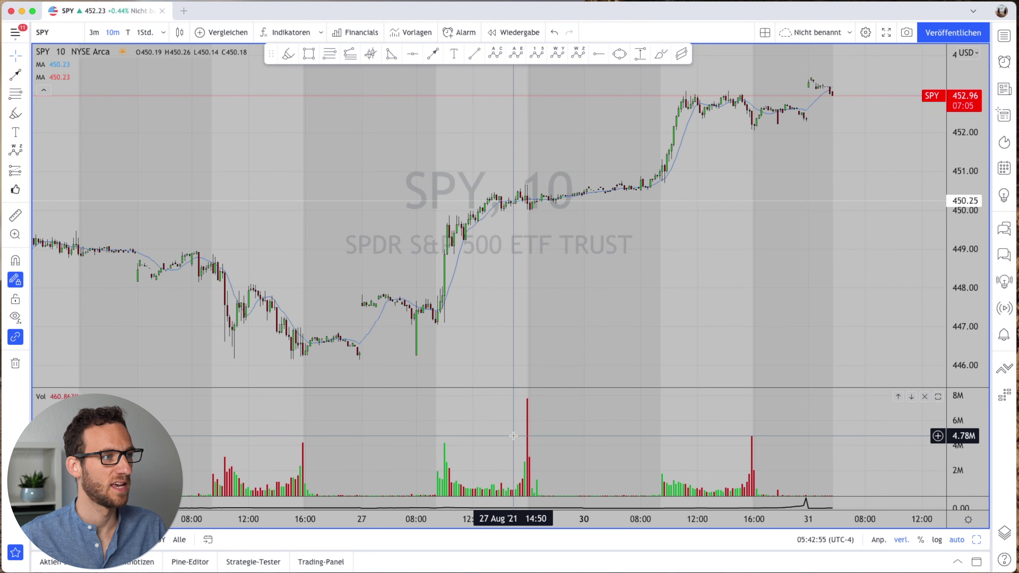
drag(269, 54, 271, 56)
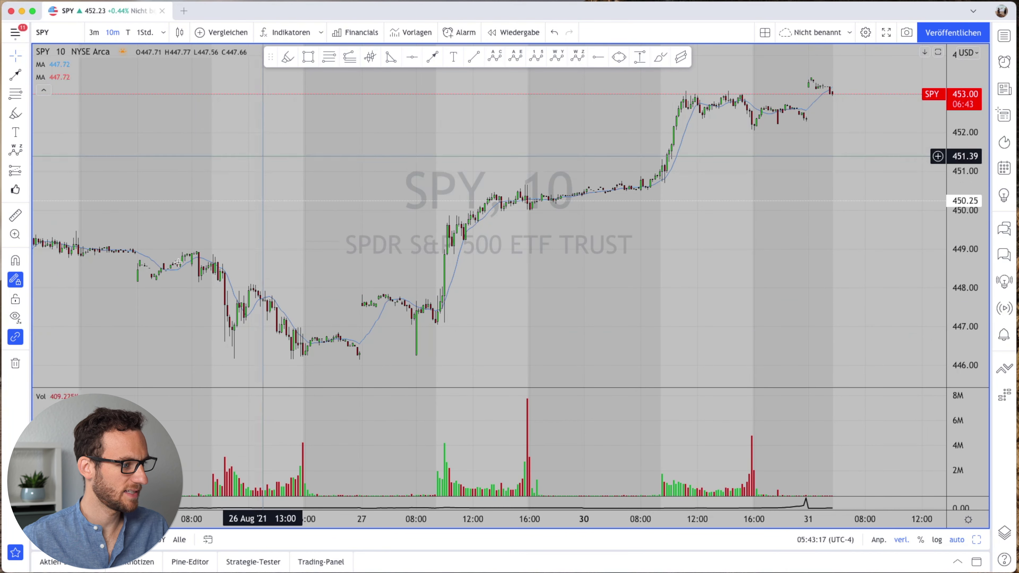
Step: Hide and reshow the favourites bar, then drag it up into the top toolbar row
click(10, 552)
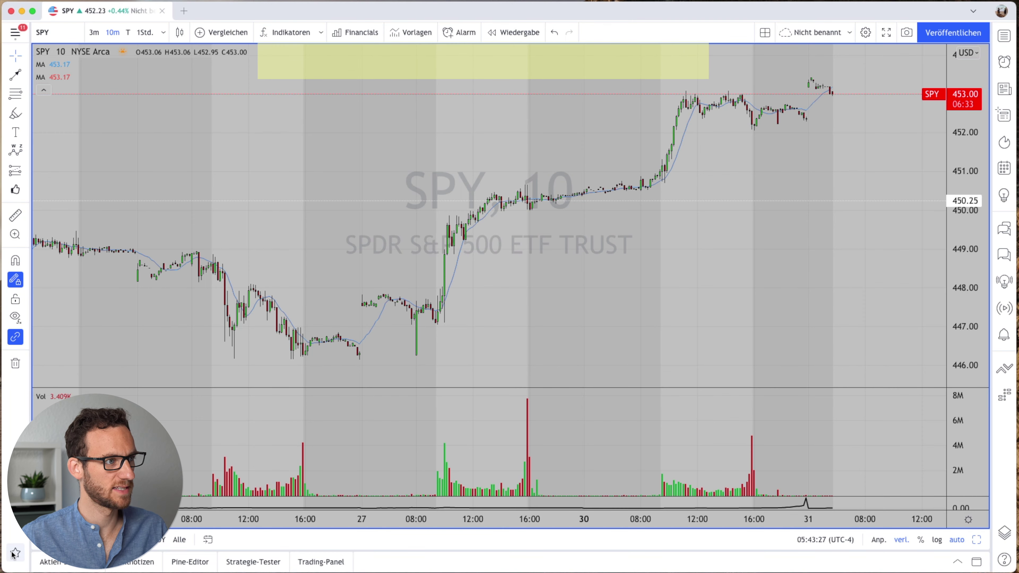
click(14, 554)
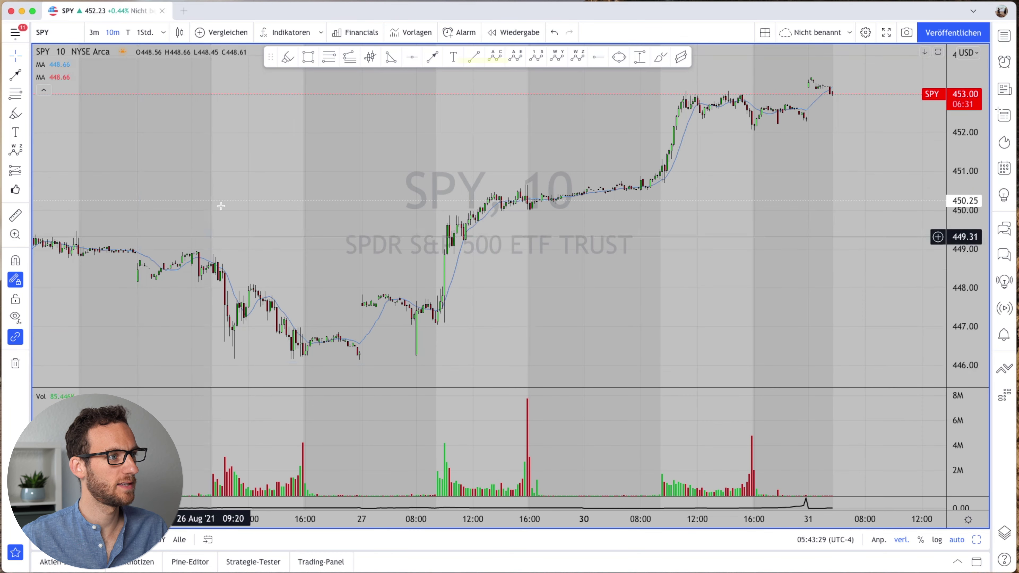
drag(270, 57, 288, 70)
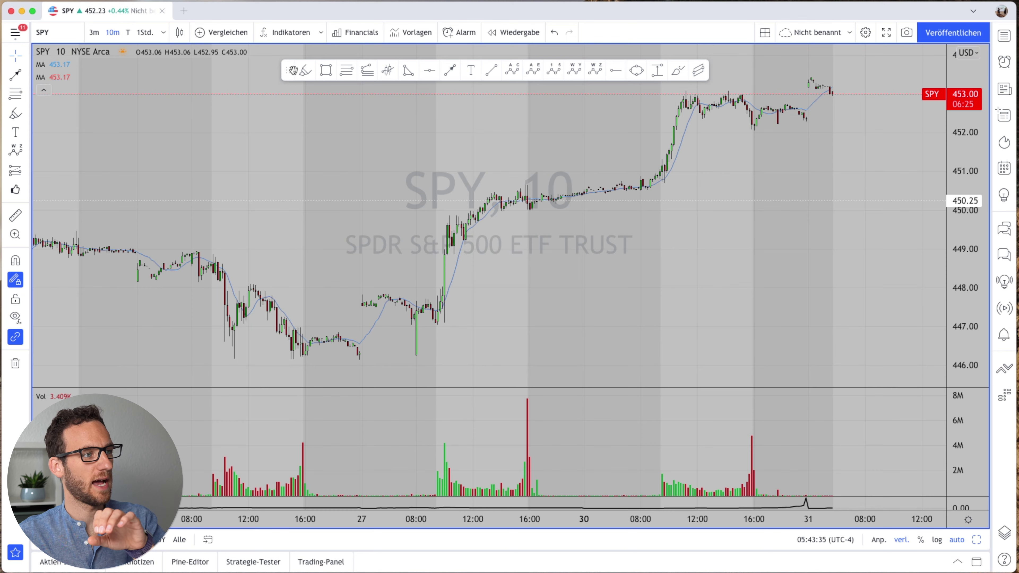
mouse_move(293, 70)
mouse_down()
mouse_move(381, 78)
mouse_move(401, 60)
mouse_move(455, 311)
mouse_move(601, 510)
mouse_move(255, 492)
mouse_move(44, 307)
mouse_move(57, 96)
mouse_move(313, 29)
mouse_move(205, 136)
mouse_move(228, 93)
mouse_up()
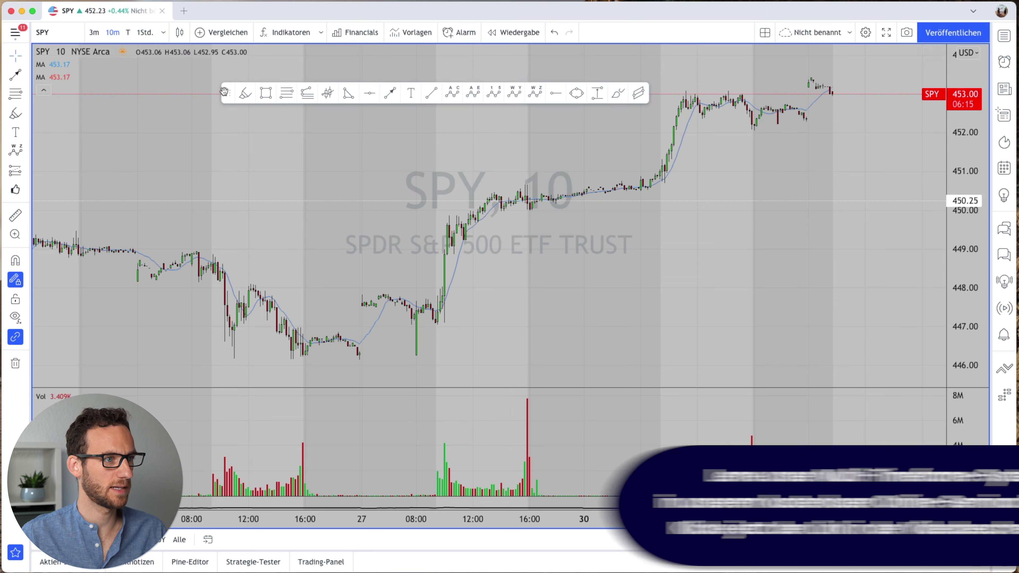
drag(224, 92, 246, 29)
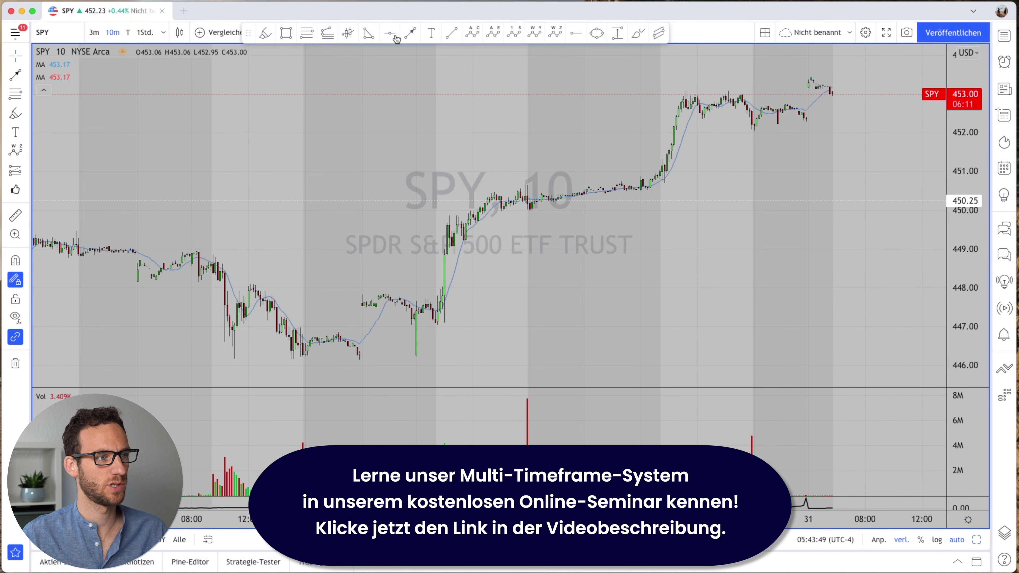
click(447, 266)
click(697, 85)
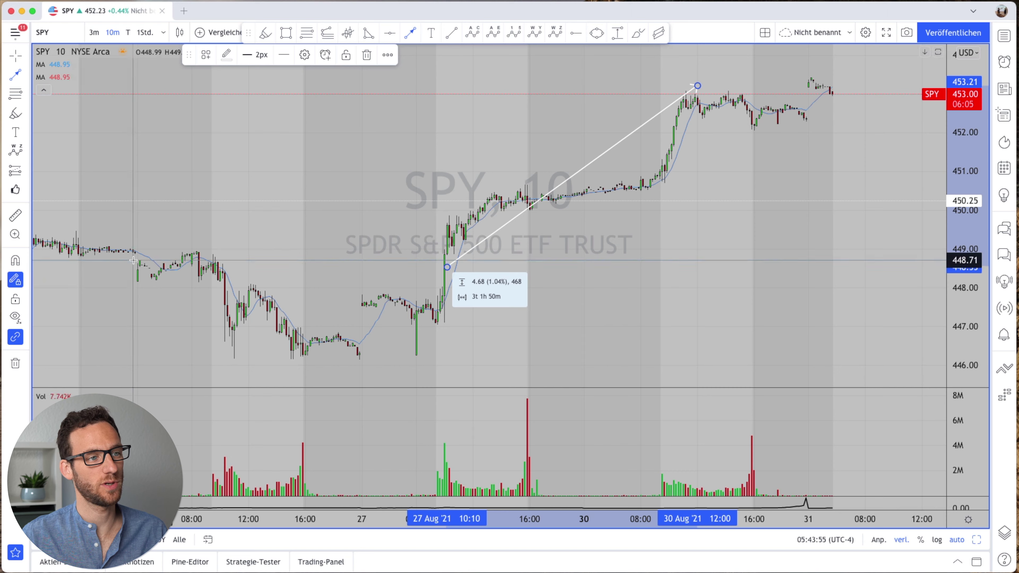
scroll(542, 201, left, 3)
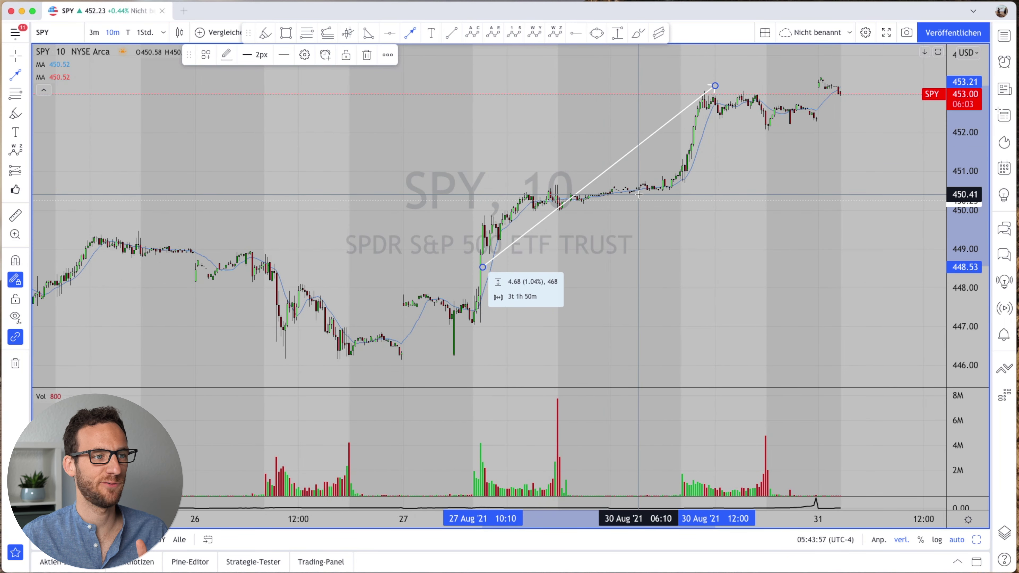
scroll(639, 194, up, 3)
click(661, 129)
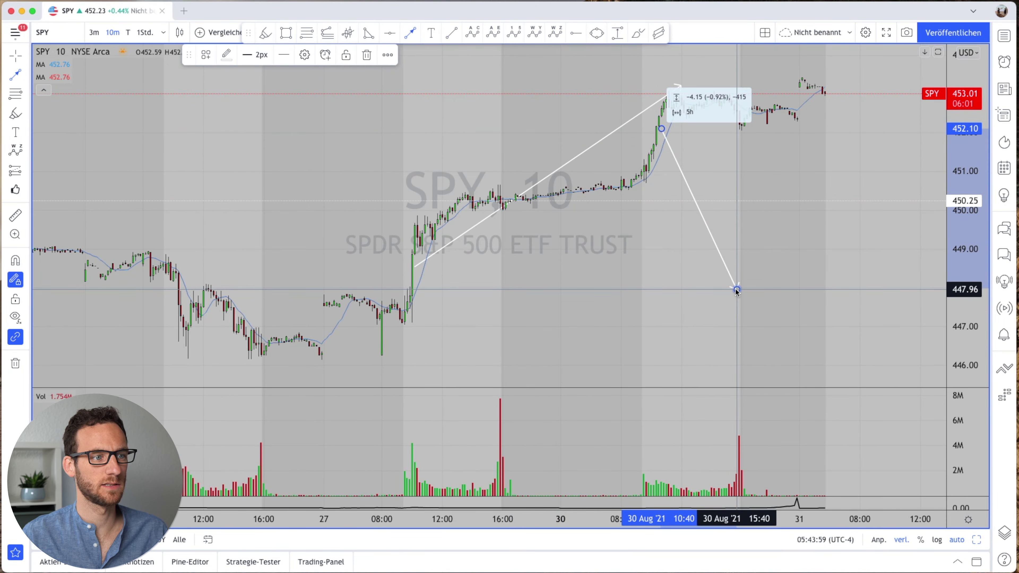
click(736, 290)
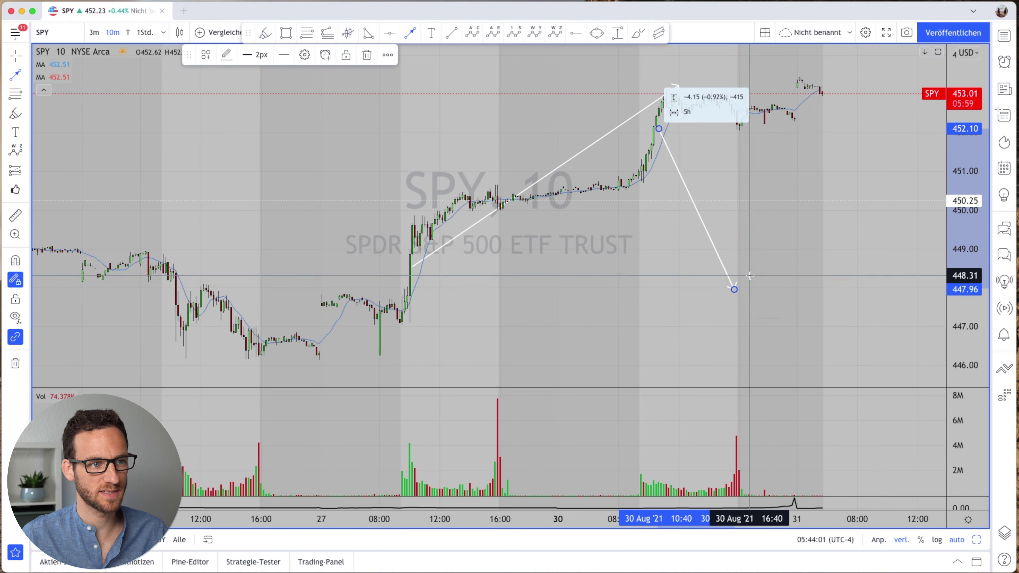
click(749, 276)
key(Escape)
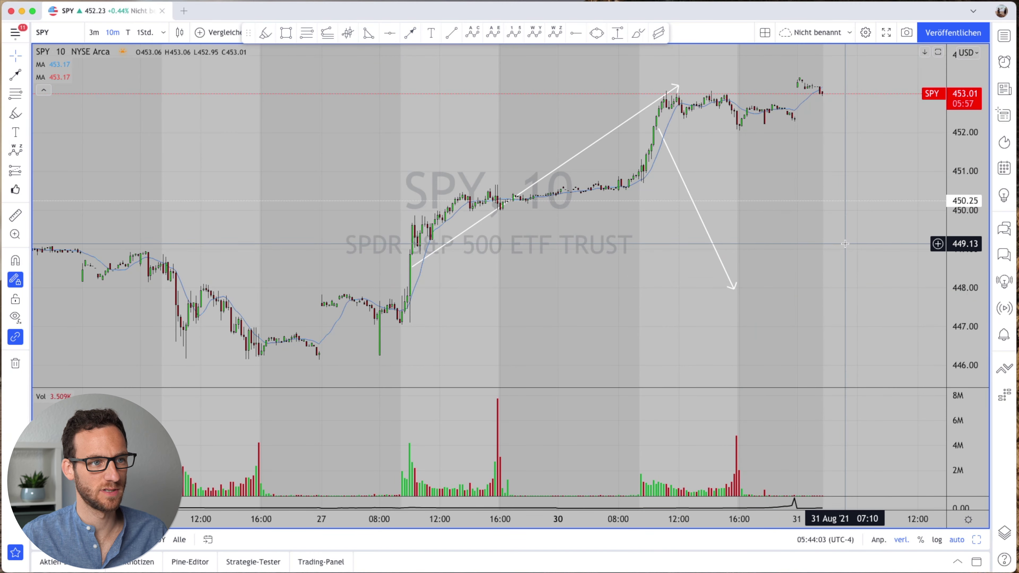
scroll(862, 232, right, 5)
scroll(855, 233, left, 5)
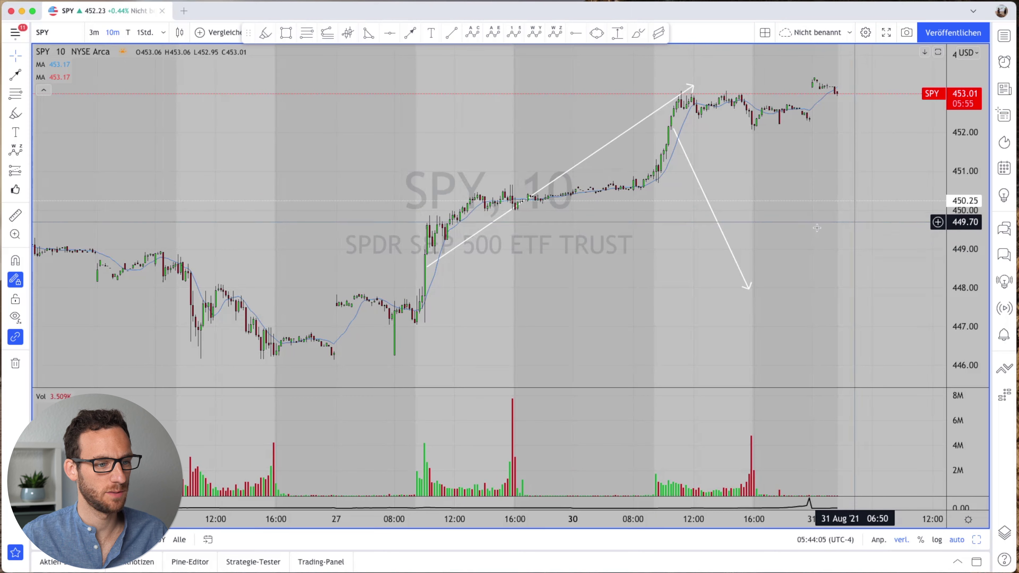
right_click(850, 234)
click(808, 505)
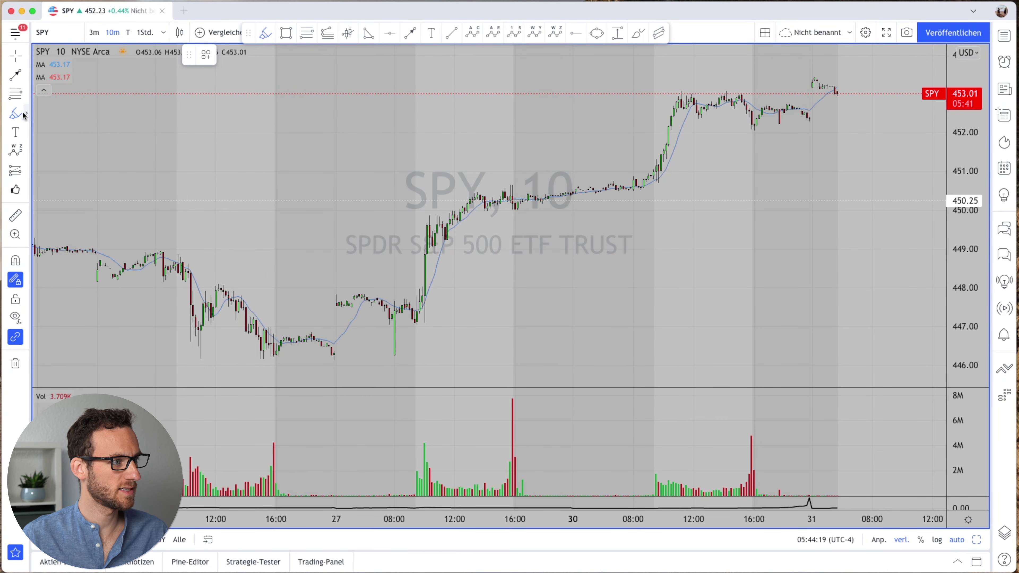
Step: Unstar Text Marker in the brush and shape tools list
click(25, 115)
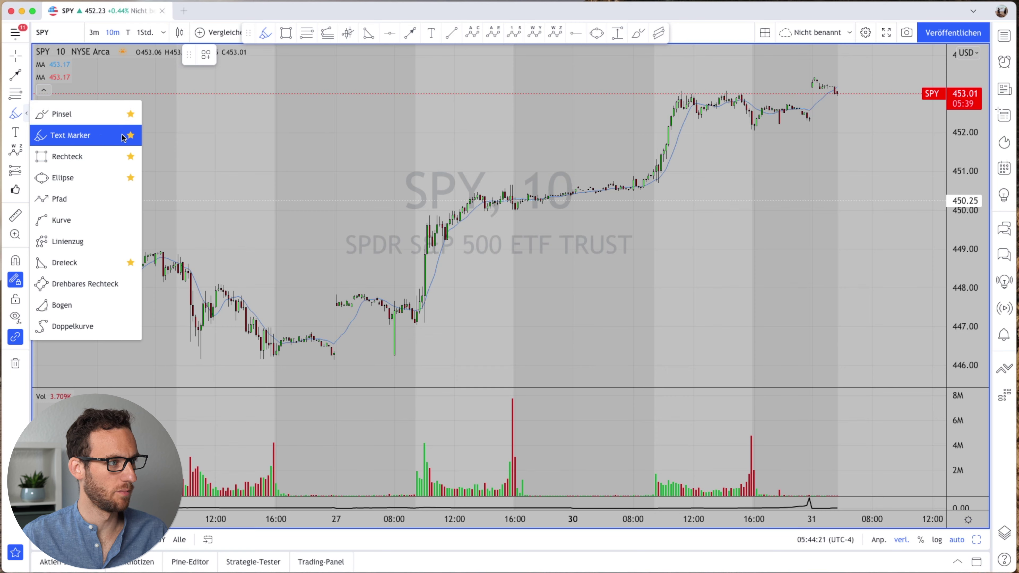
click(129, 136)
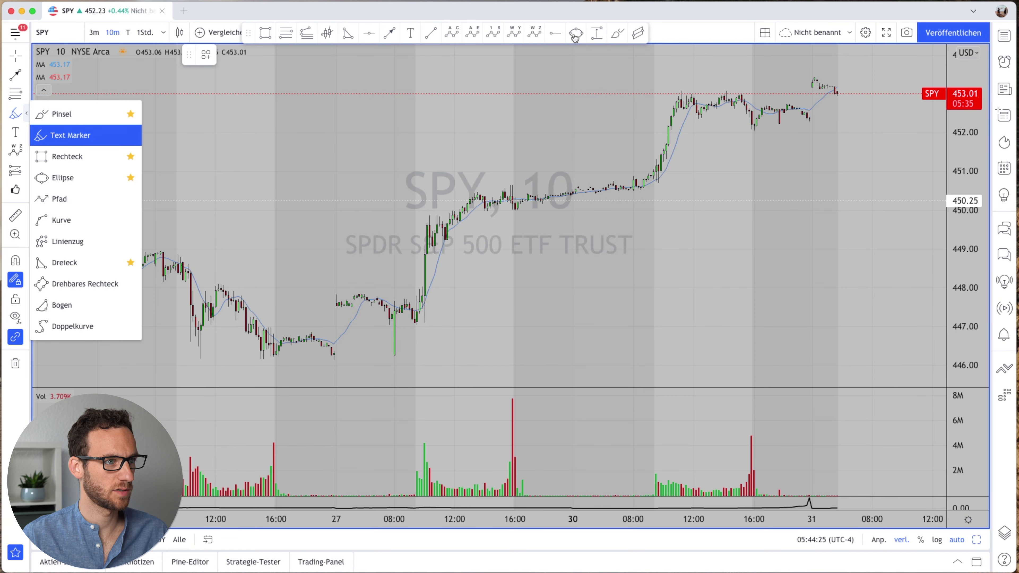
click(592, 38)
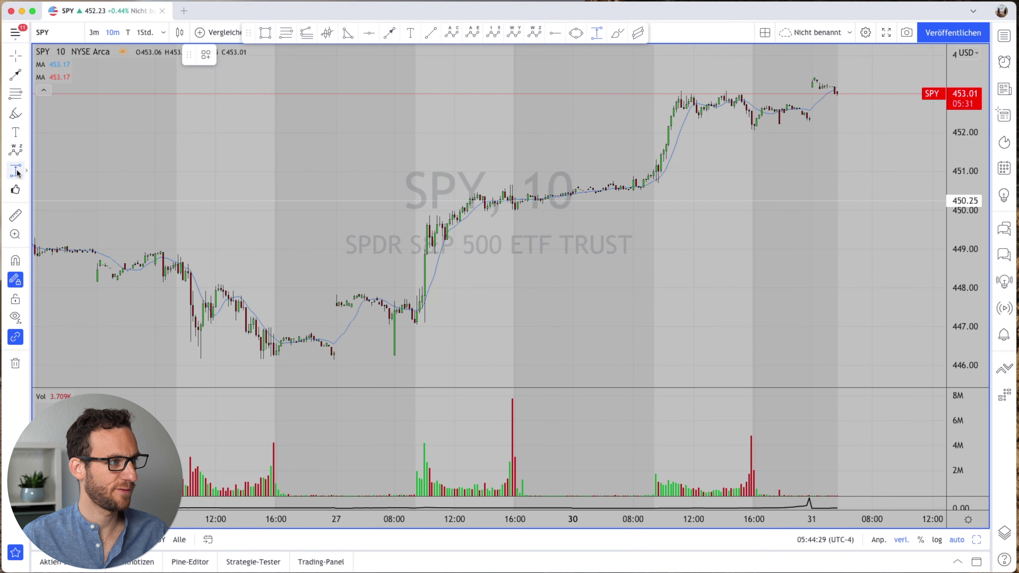
Step: Toggle Preisspanne's favourite star until it stays marked in the measuring tools list
click(25, 173)
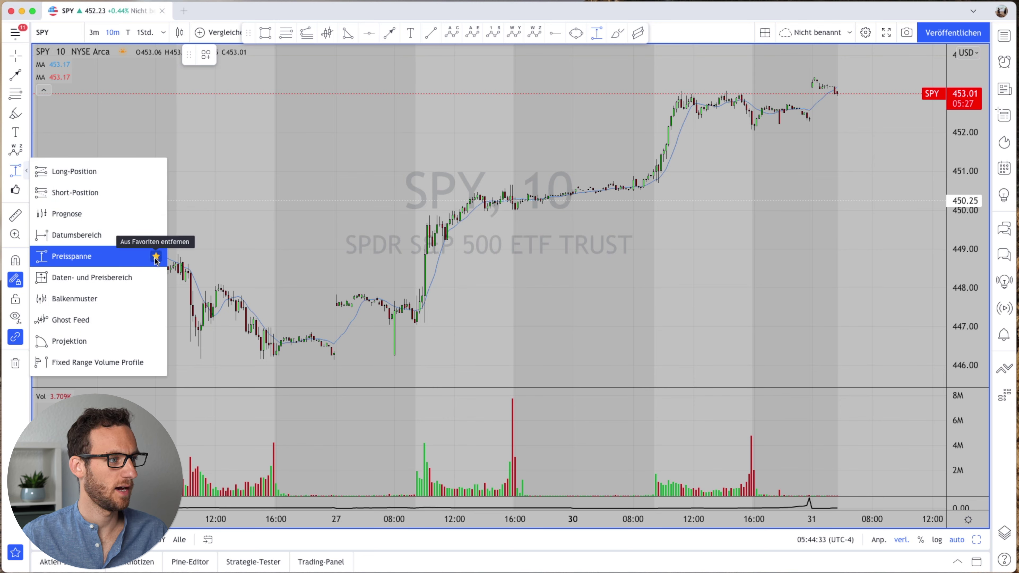
click(156, 256)
click(156, 257)
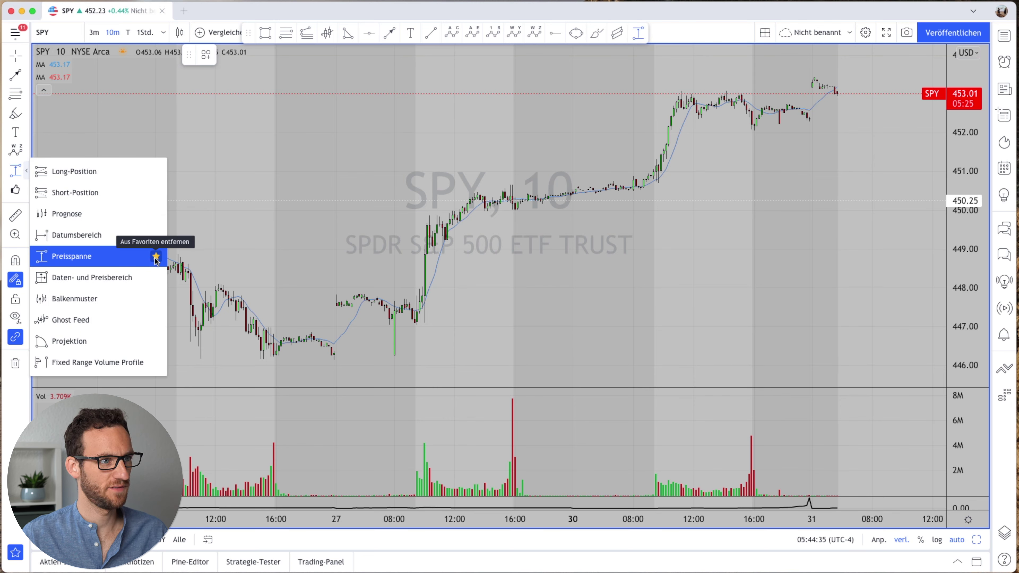
click(156, 257)
click(156, 257)
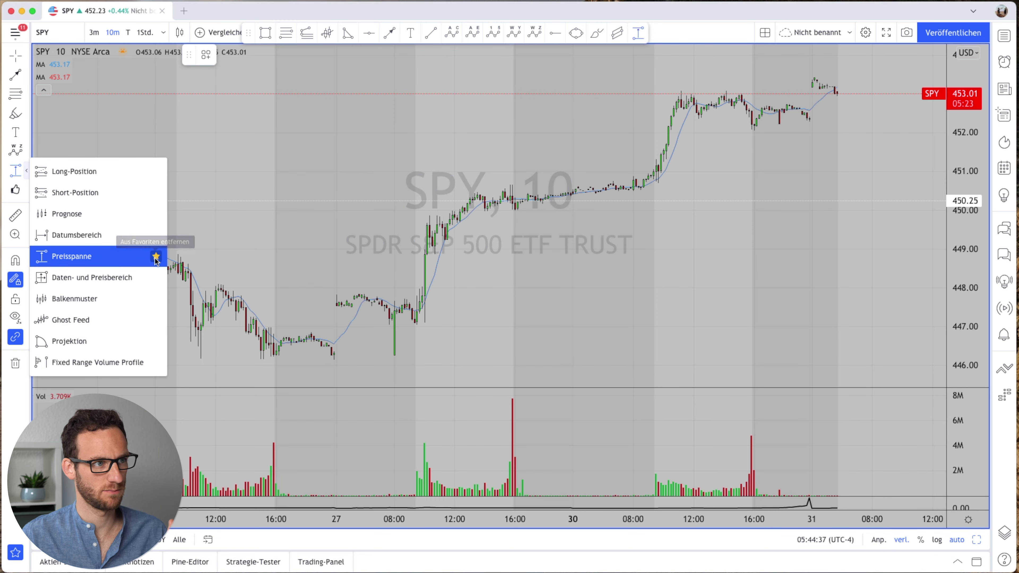
click(156, 257)
click(156, 257)
click(321, 104)
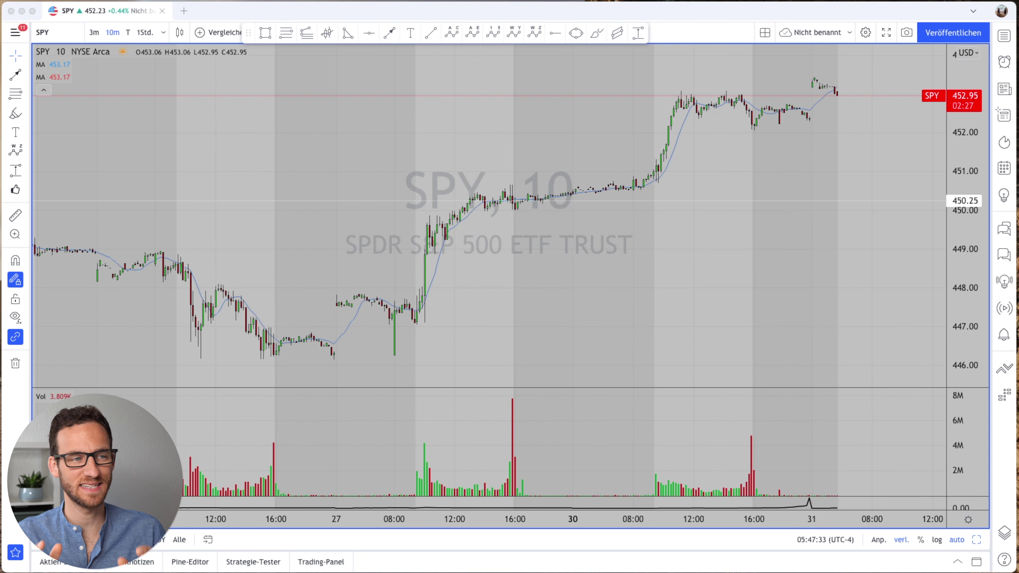
Step: Draw a horizontal line near 449.57 across the chart and move it up to about 452.09
key(shift)
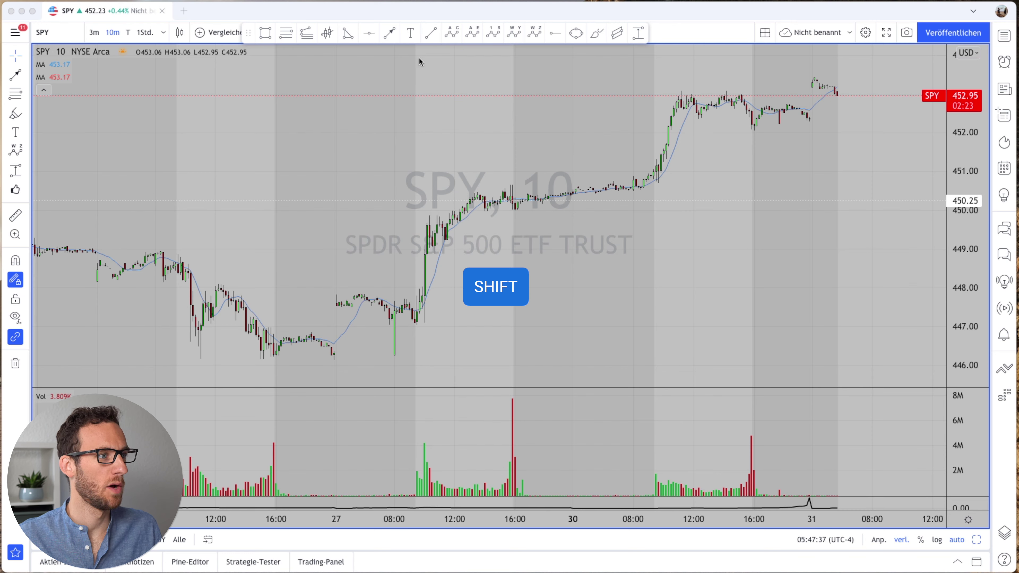
click(245, 177)
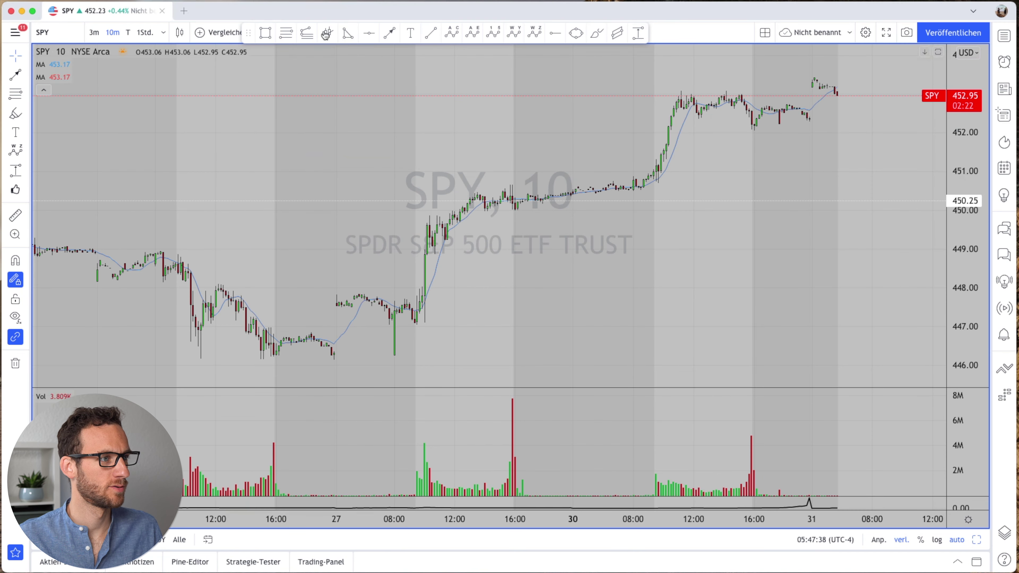
click(426, 34)
click(198, 227)
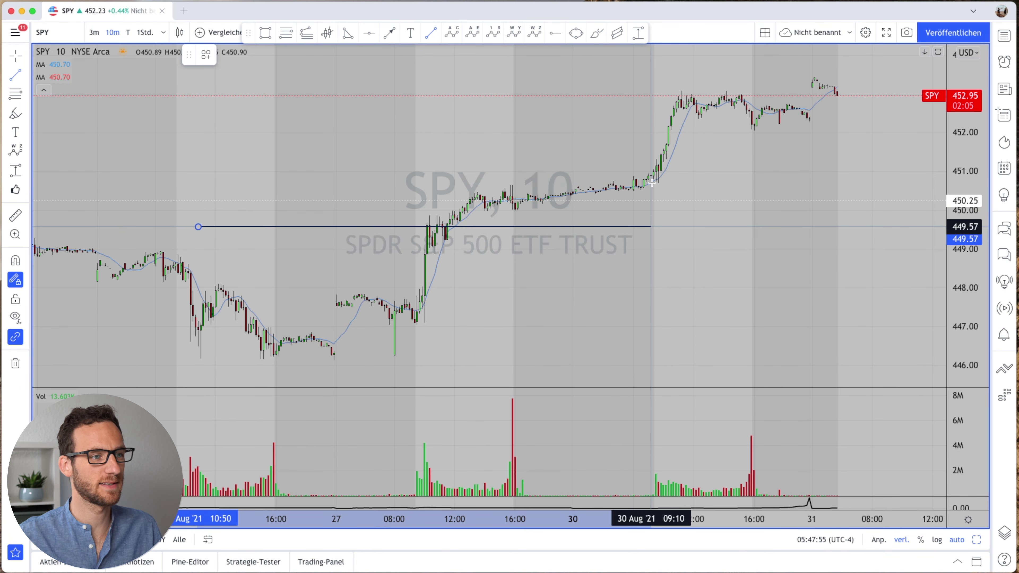
click(812, 227)
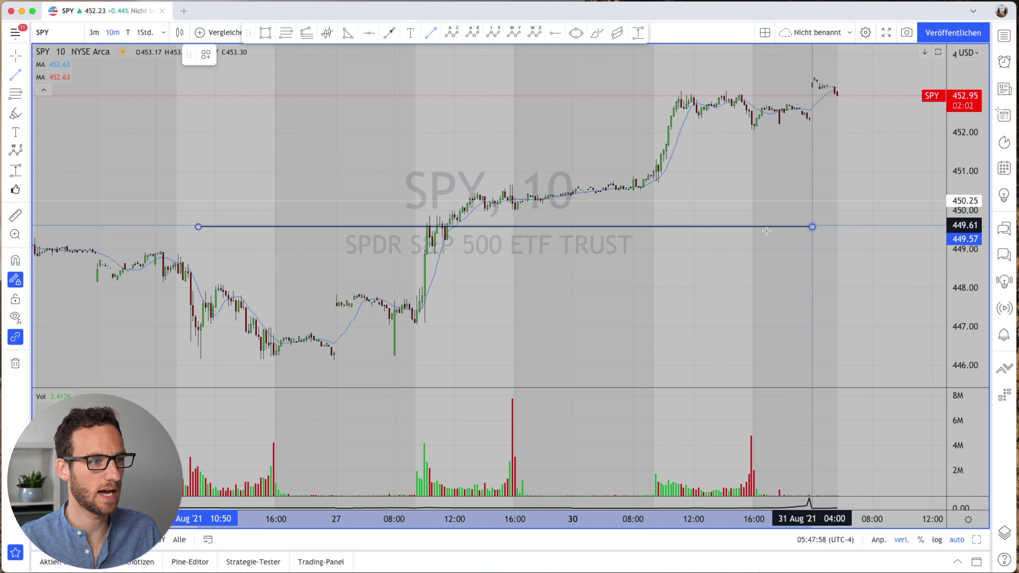
click(644, 227)
drag(644, 225, 686, 129)
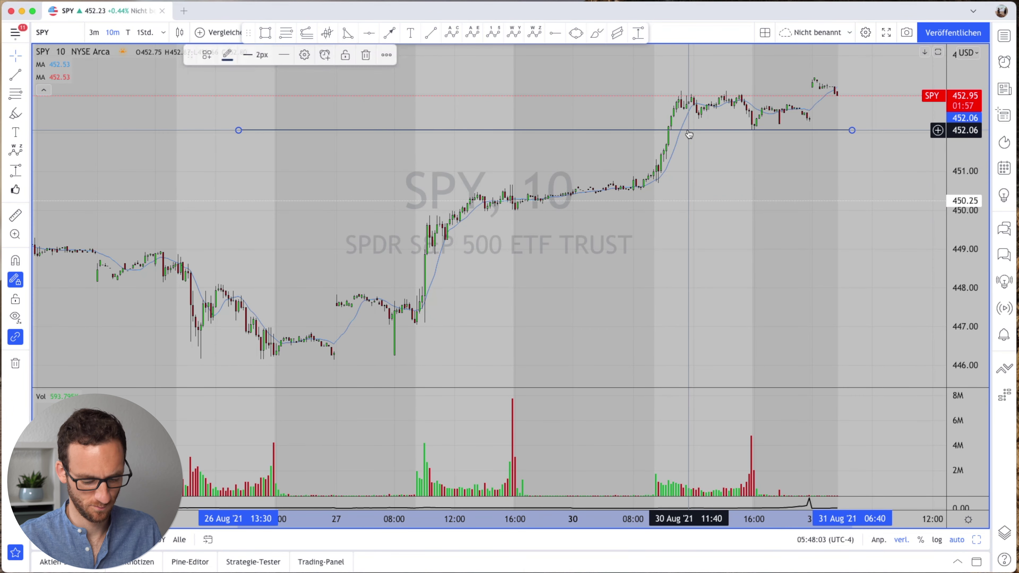
click(687, 130)
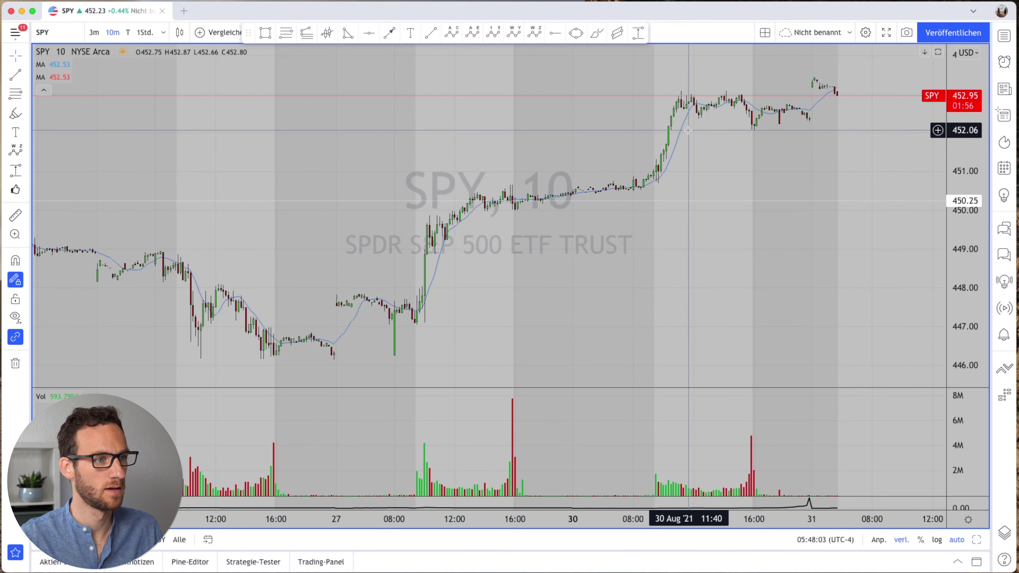
click(389, 32)
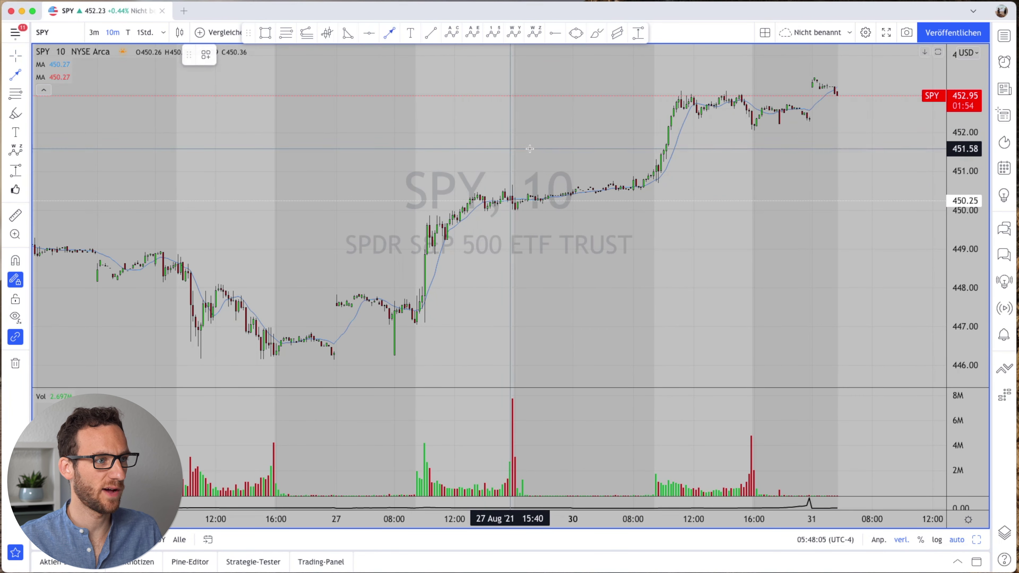
Step: Draw a Shift-constrained horizontal line from the recent high near 453.06 to the latest bars
click(668, 92)
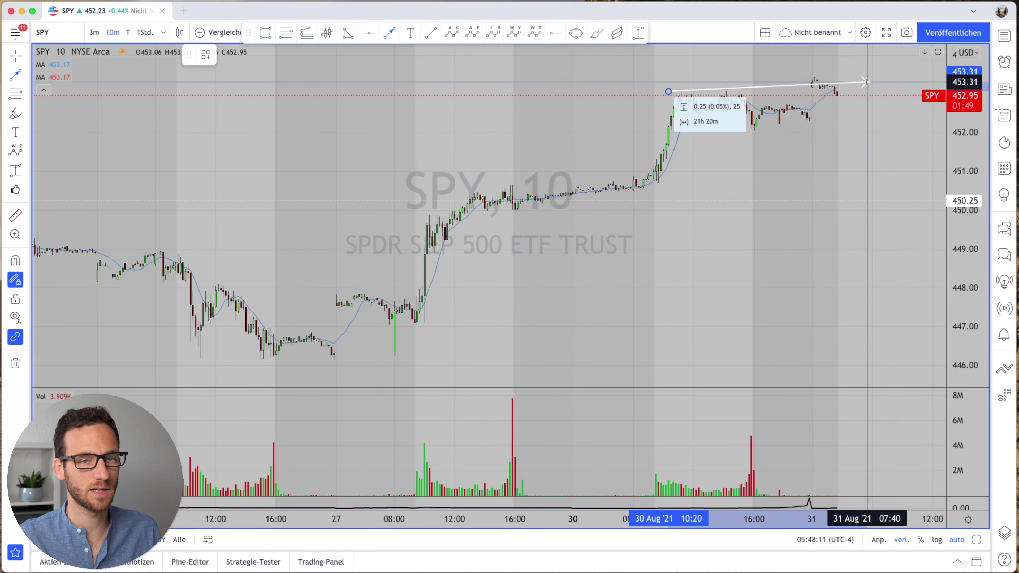
key(shift)
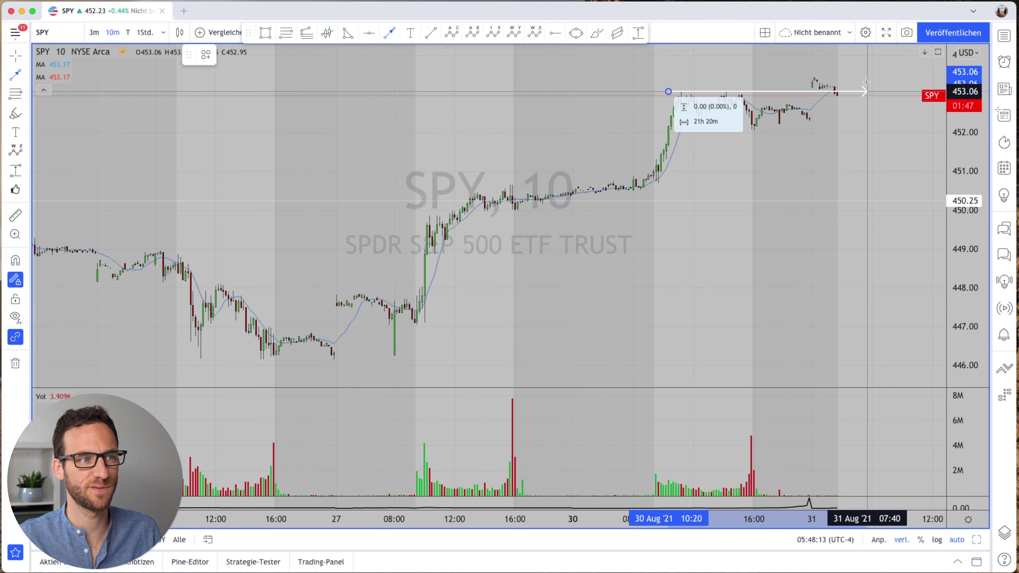
click(866, 83)
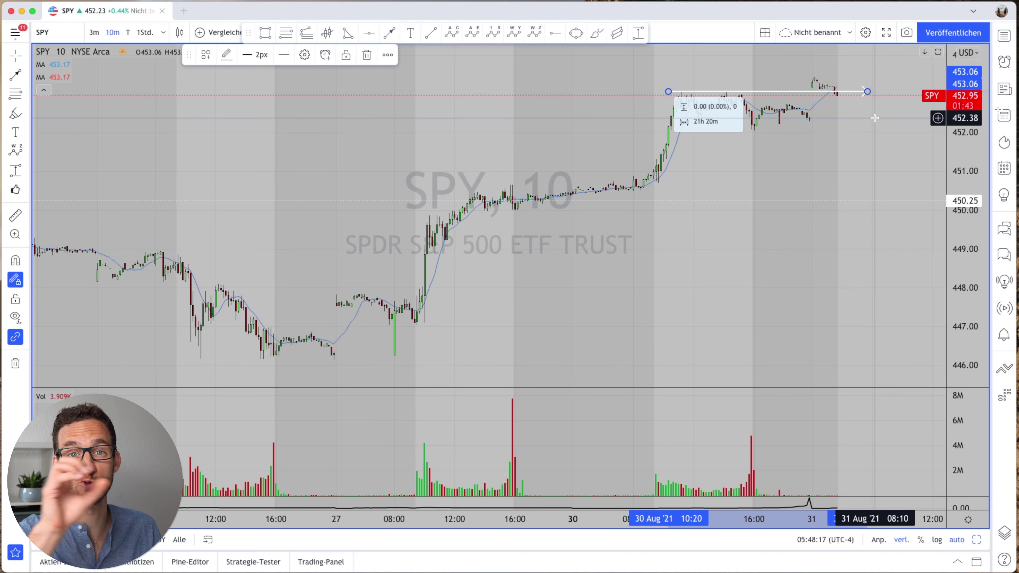
scroll(874, 118, down, 3)
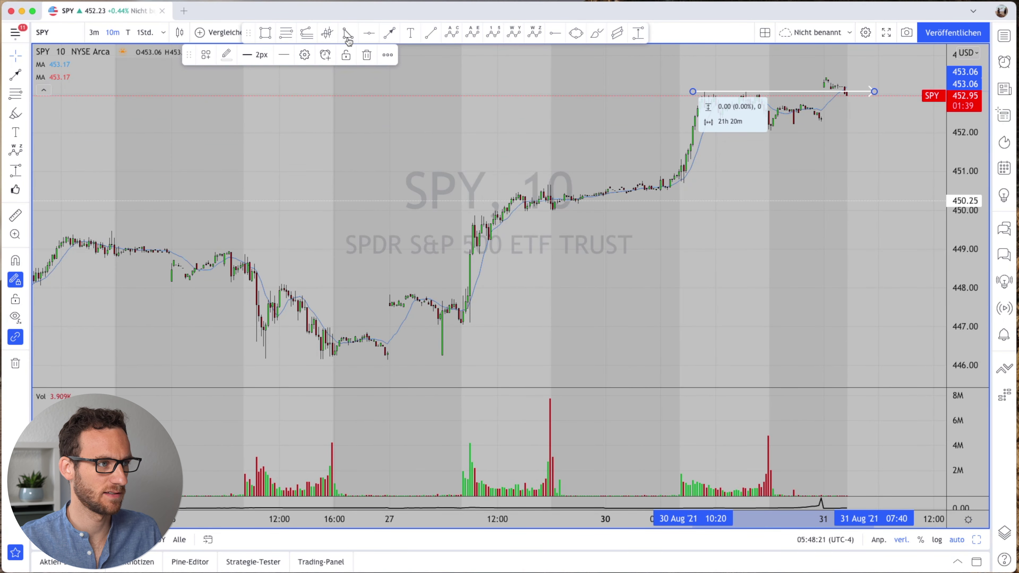
Step: Draw a trial rectangle over the flat stretch near 451, then delete it
click(265, 32)
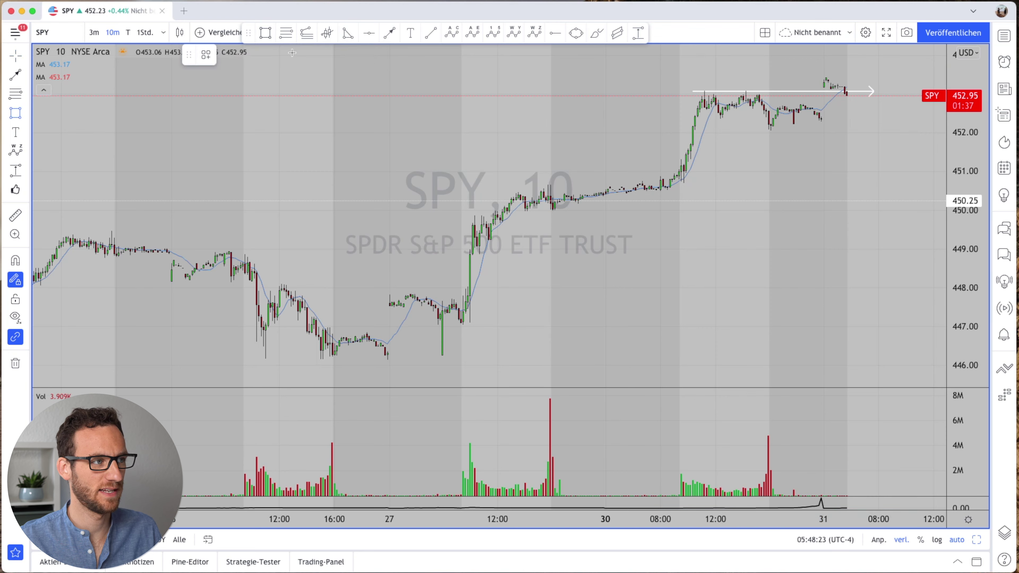
drag(467, 171, 738, 192)
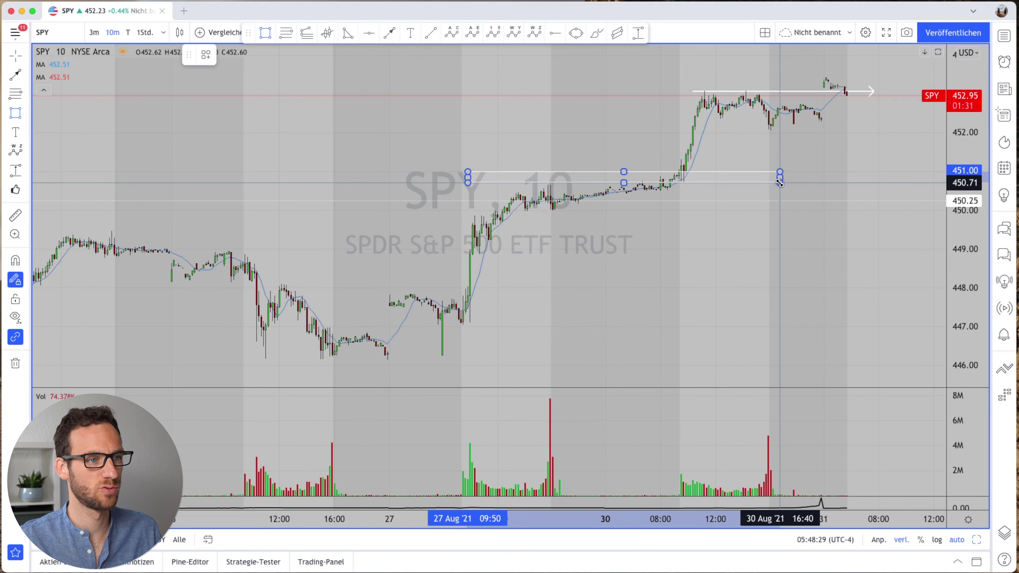
key(Delete)
Step: Draw a second horizontal line at 449.89, then select the upper line
click(431, 33)
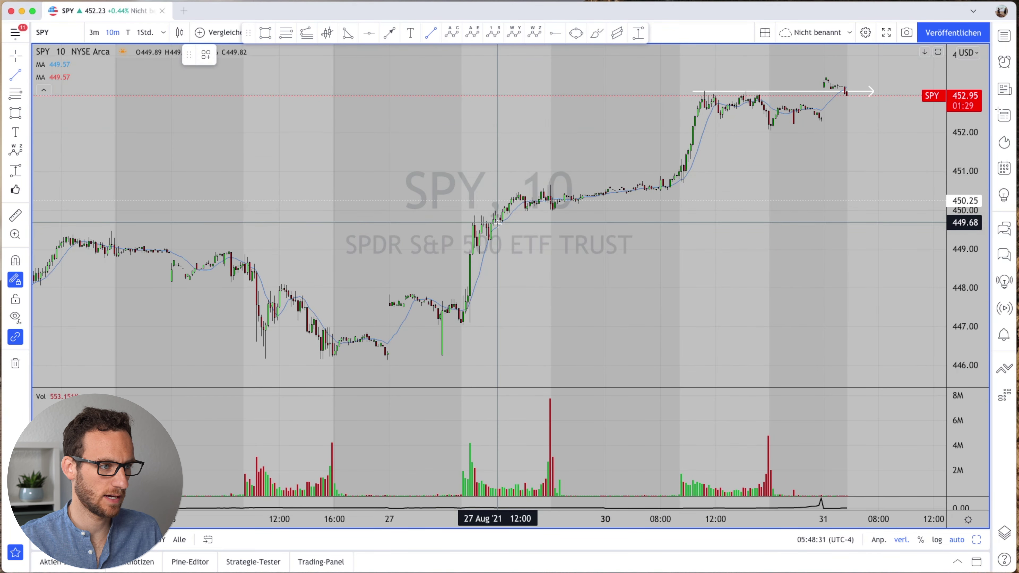
click(433, 215)
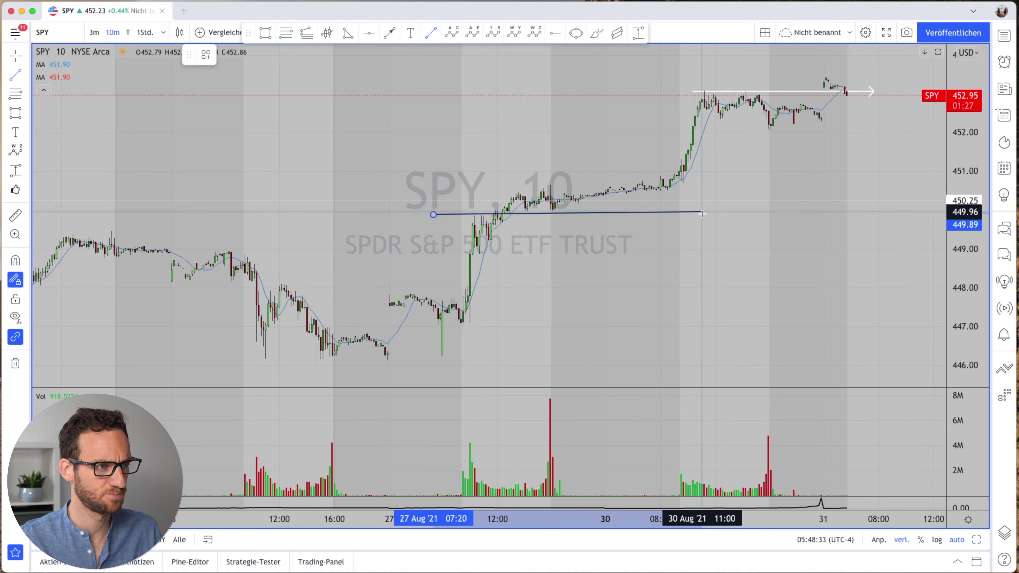
key(shift)
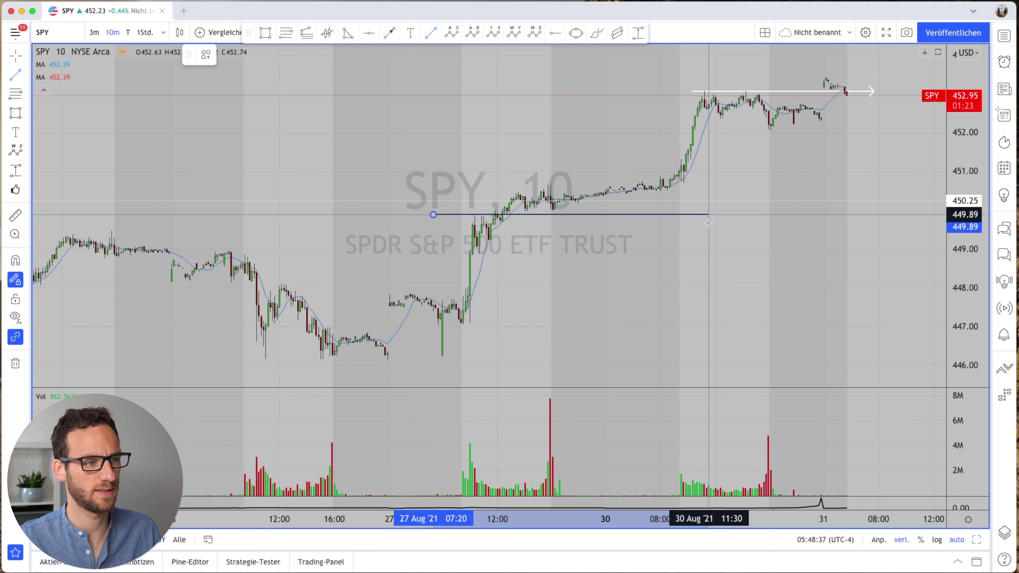
click(708, 221)
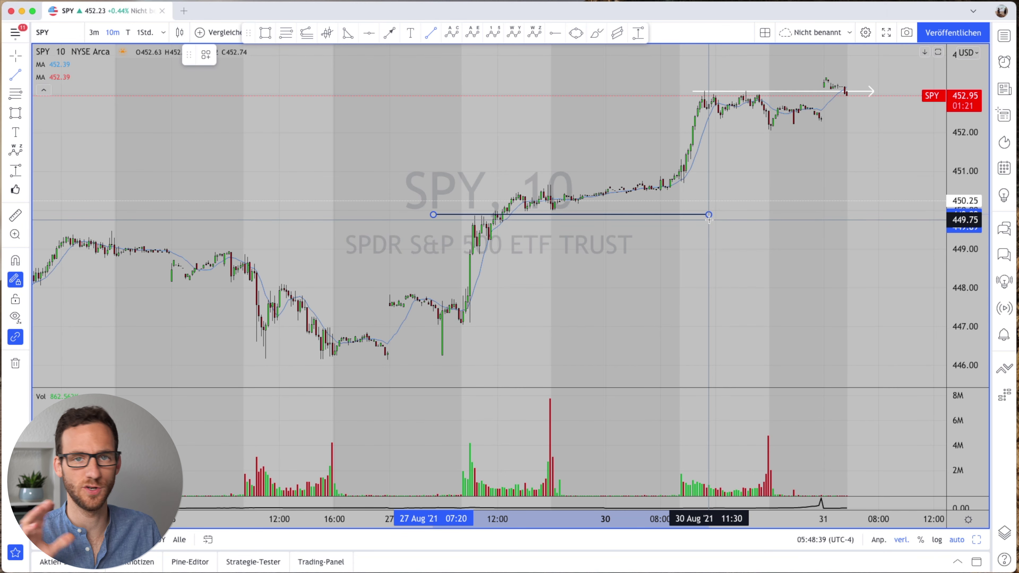
click(729, 260)
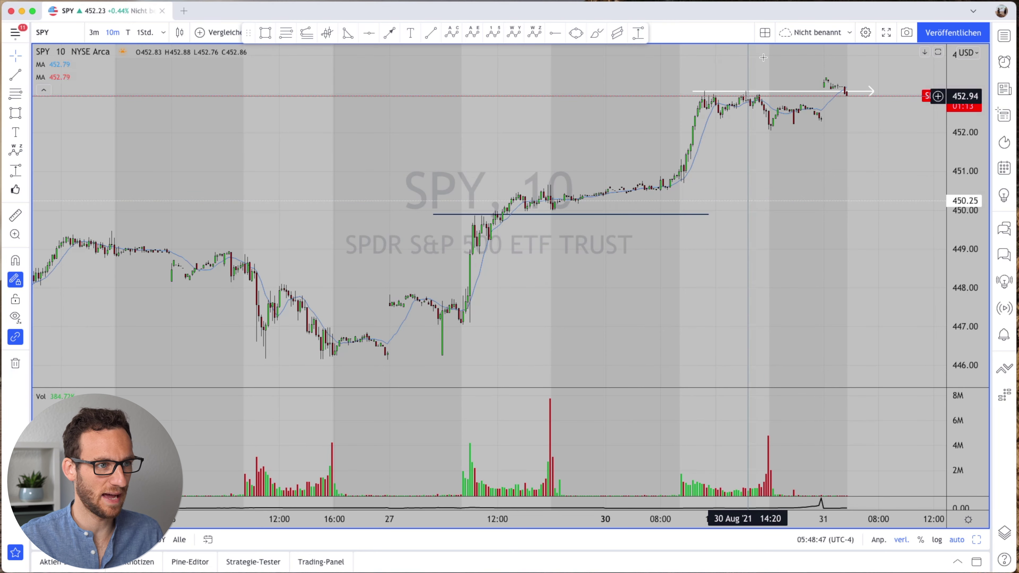
click(754, 93)
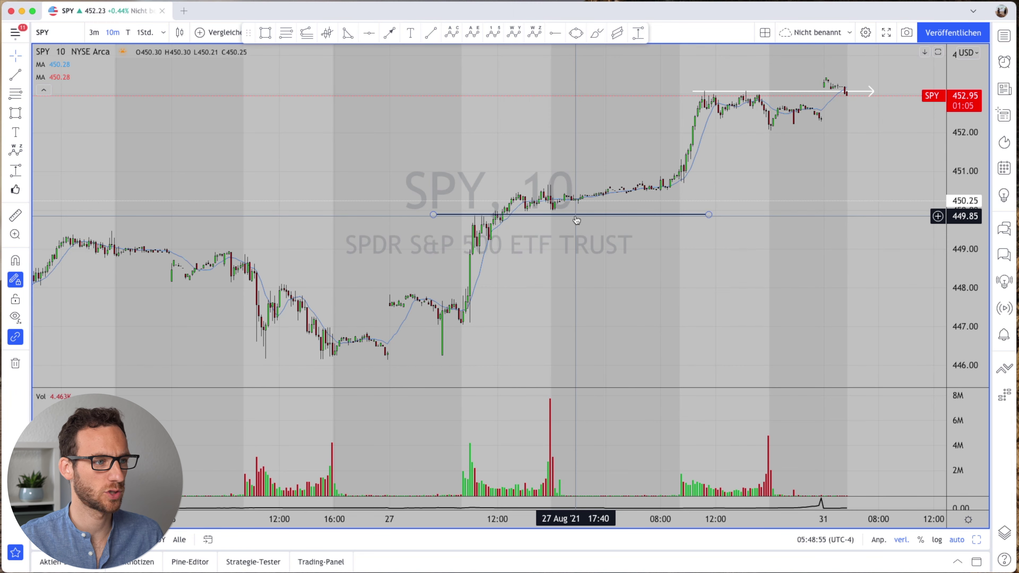
Step: Select both horizontal level lines together and move them left
click(646, 219)
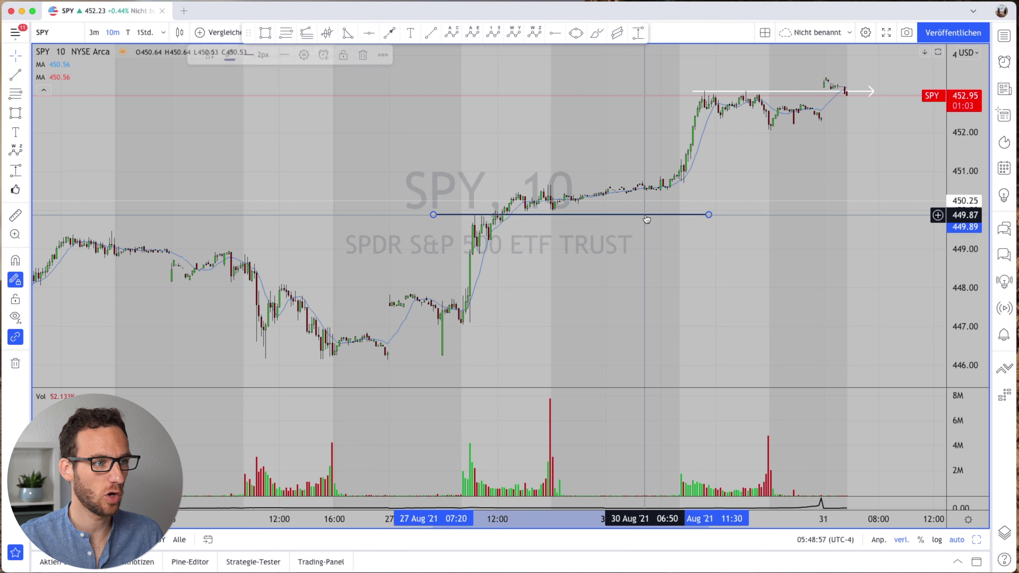
double_click(646, 219)
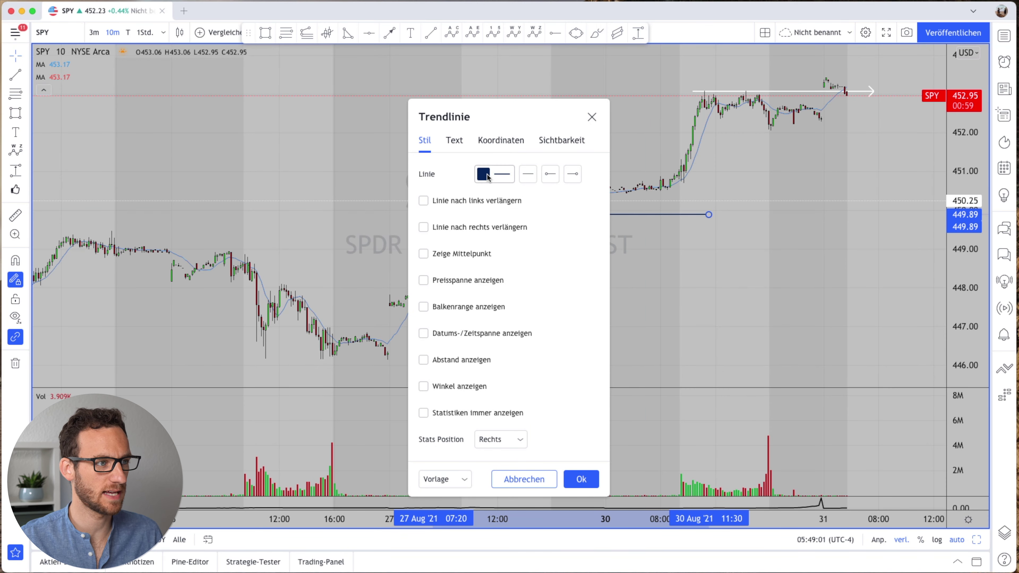
click(592, 118)
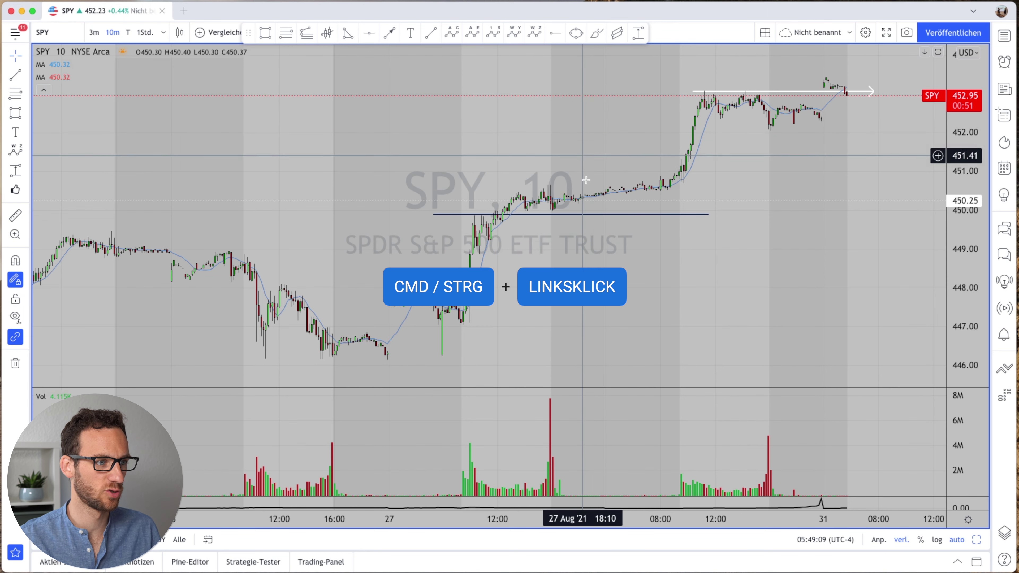
super+click(586, 219)
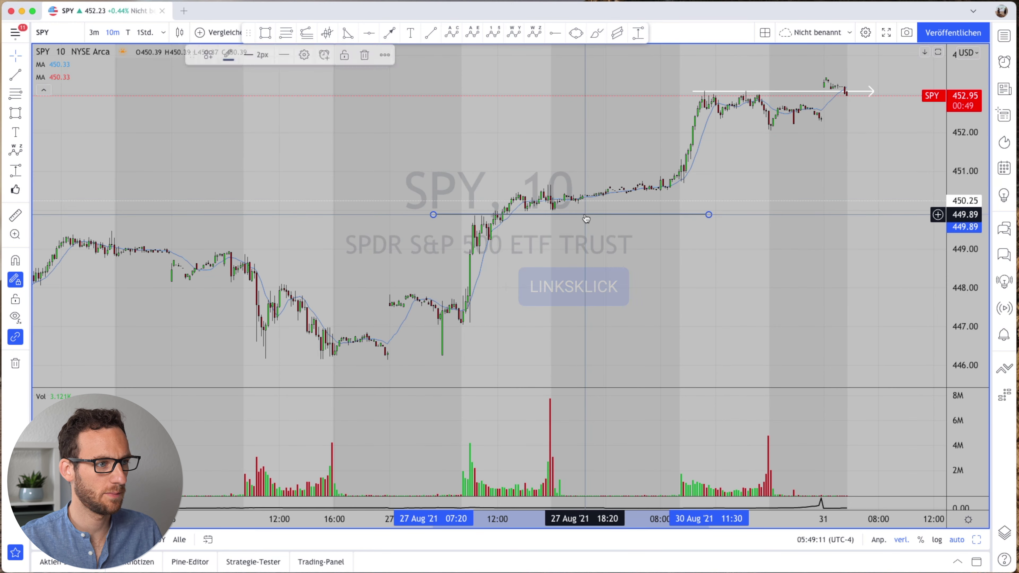
super+click(741, 95)
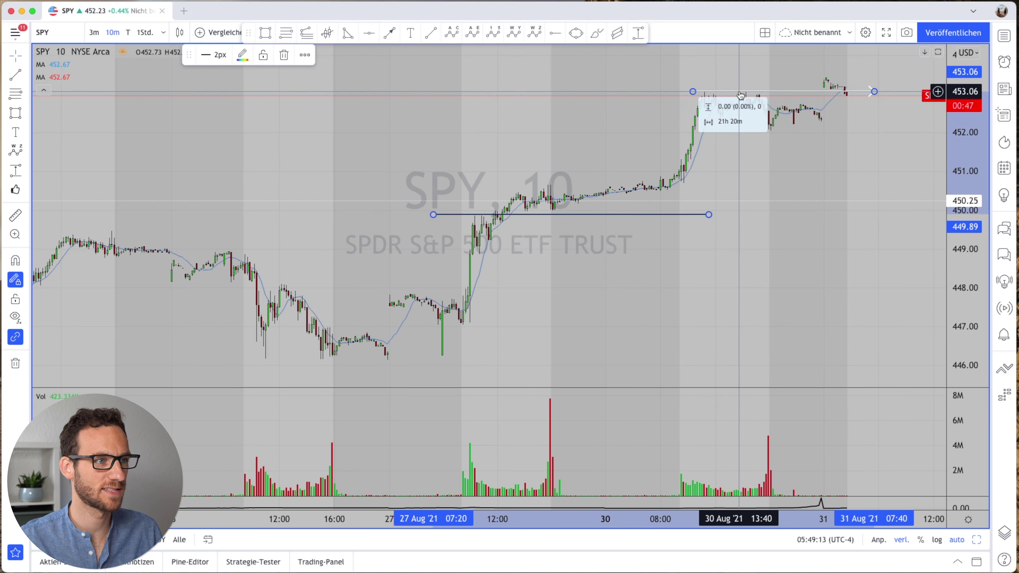
mouse_move(741, 94)
mouse_down()
mouse_move(480, 98)
mouse_move(656, 100)
mouse_up()
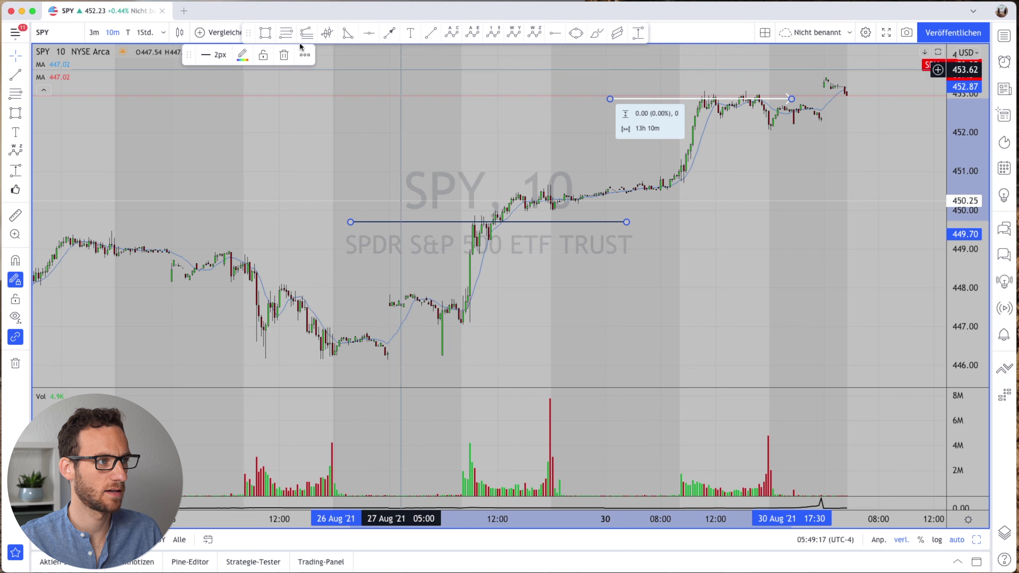
Step: Restyle both level lines as red with 4px thickness
click(243, 56)
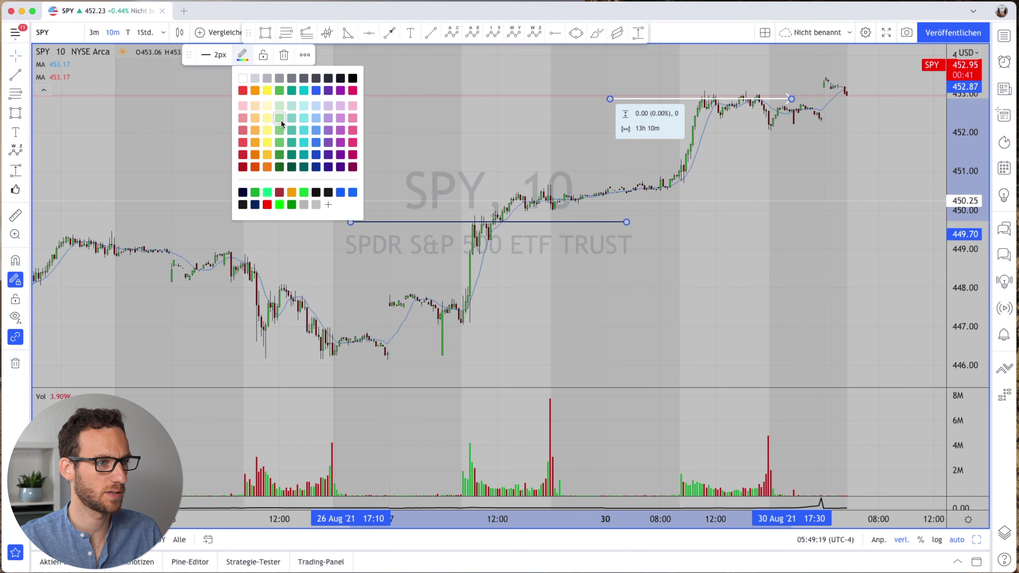
click(279, 119)
click(243, 56)
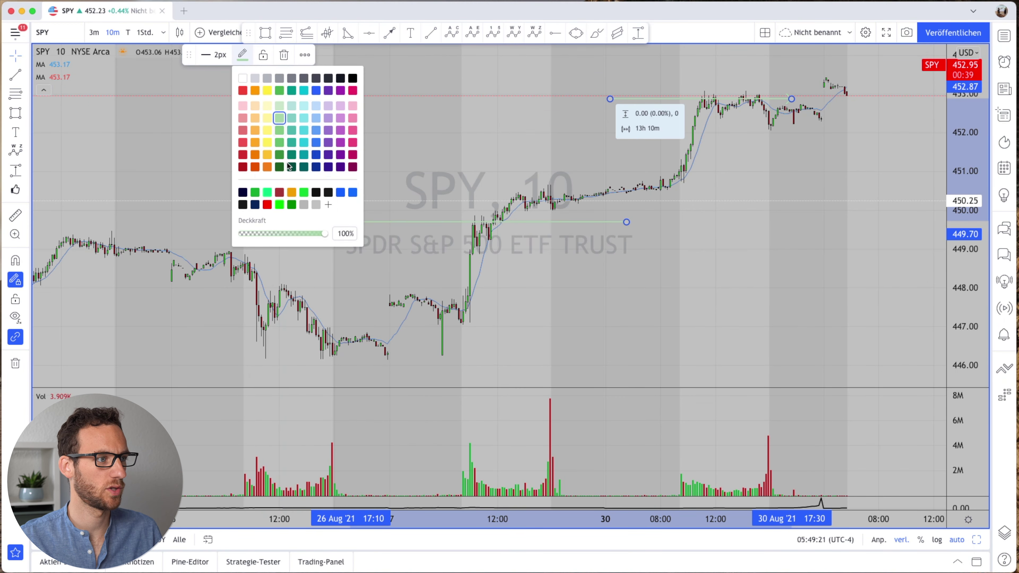
click(304, 205)
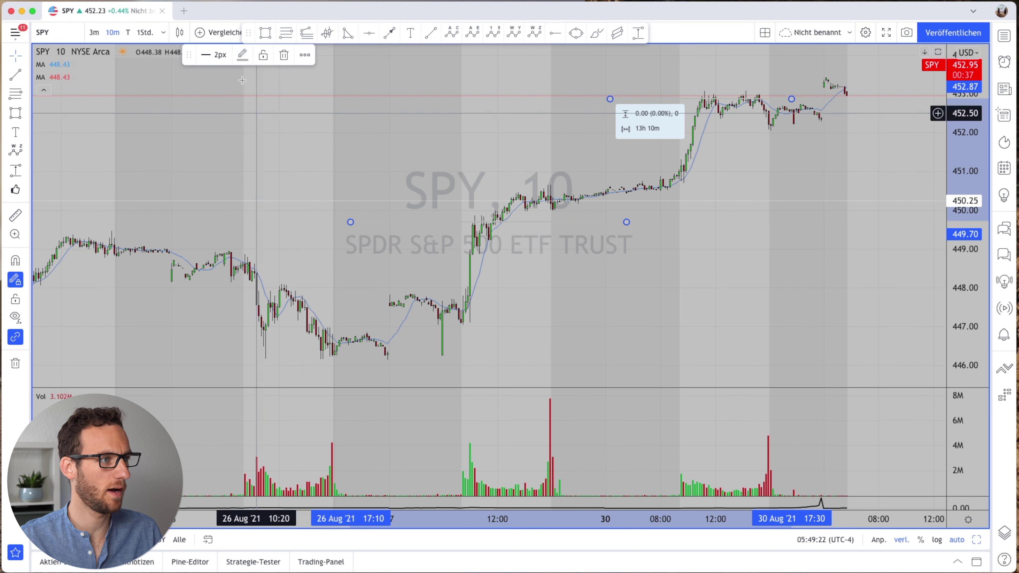
click(217, 54)
click(223, 128)
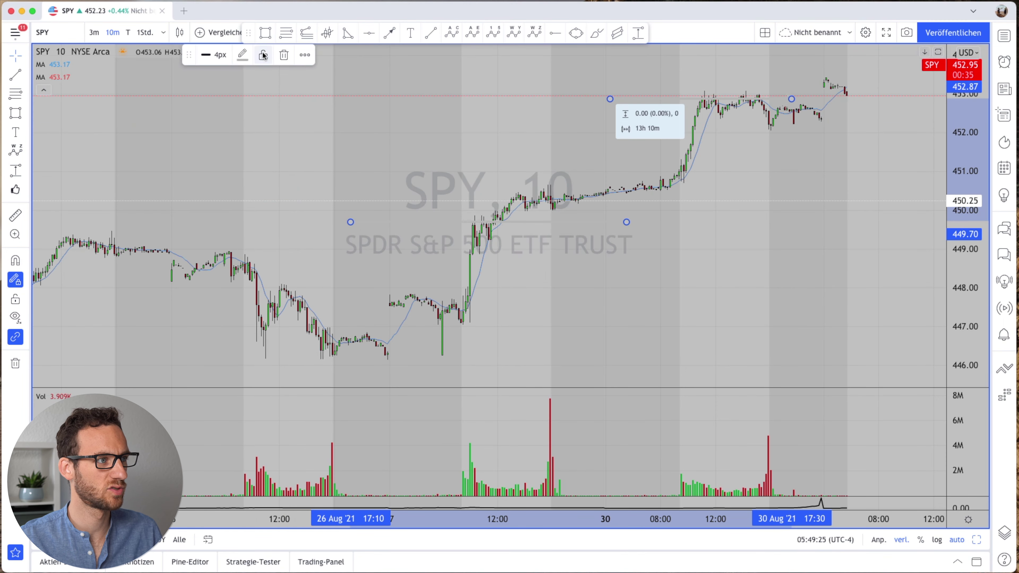
click(245, 55)
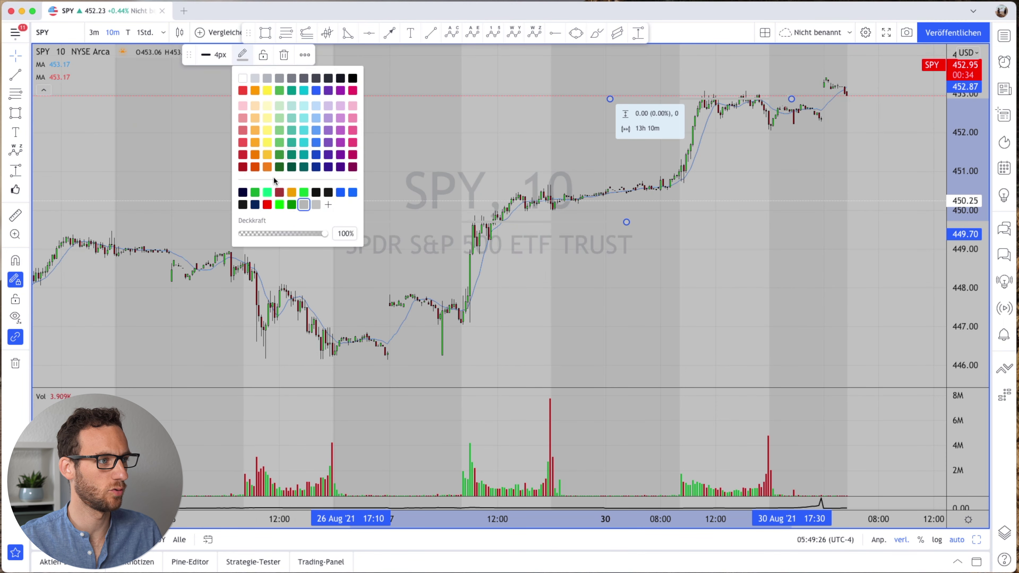
click(243, 91)
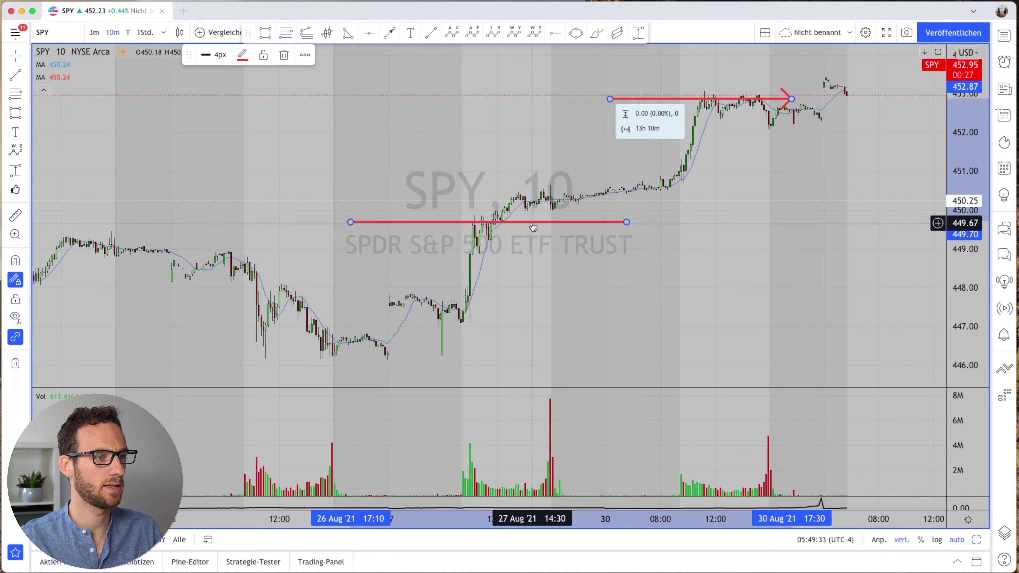
Step: Shift the red lines right, then delete both from the SPY chart
drag(557, 219, 608, 211)
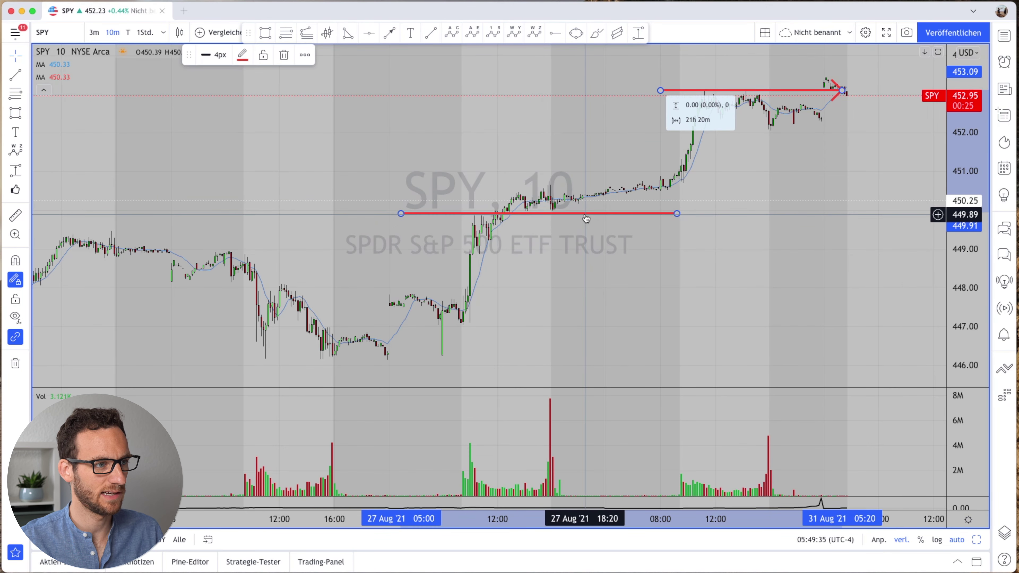
right_click(586, 214)
click(628, 341)
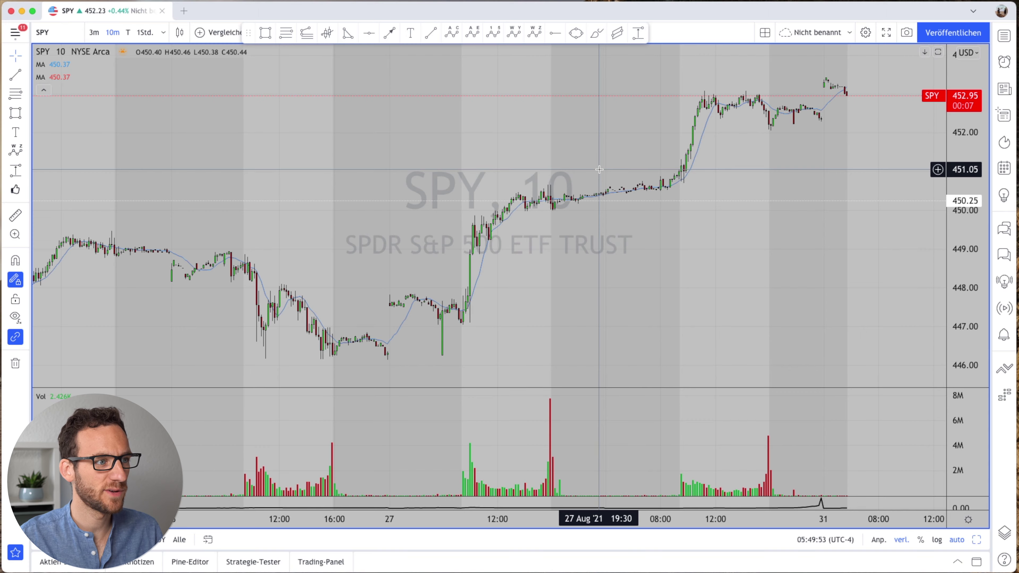
Step: Page through the next watchlist symbols, then hide the watchlist panel to widen the chart
key(space)
key(space)
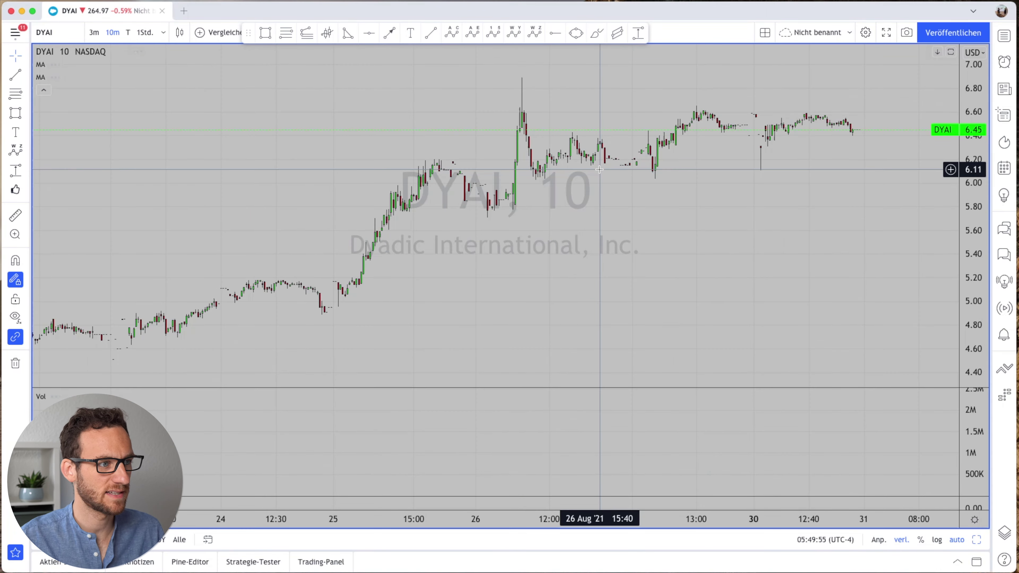
key(space)
key(space)
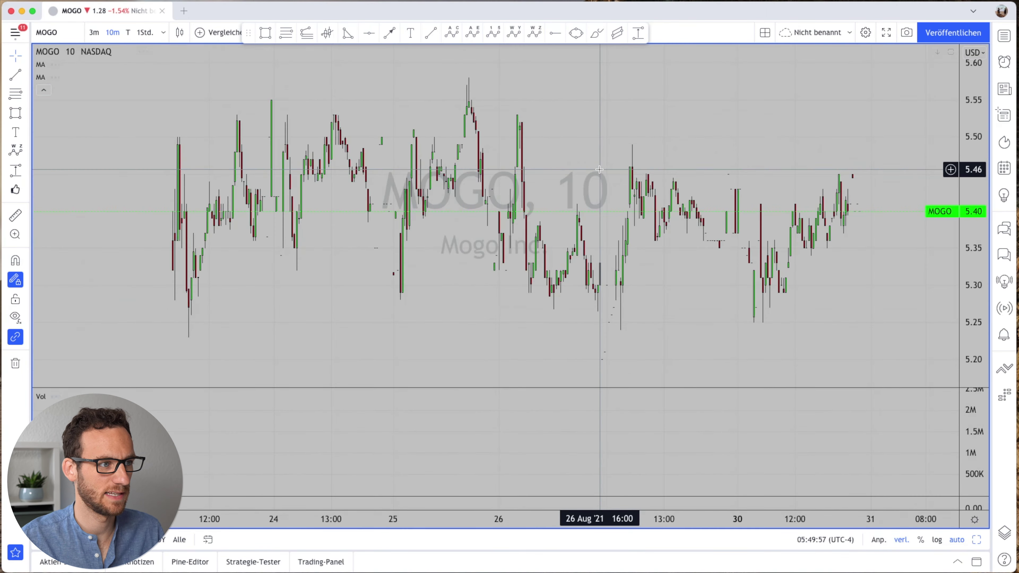
key(space)
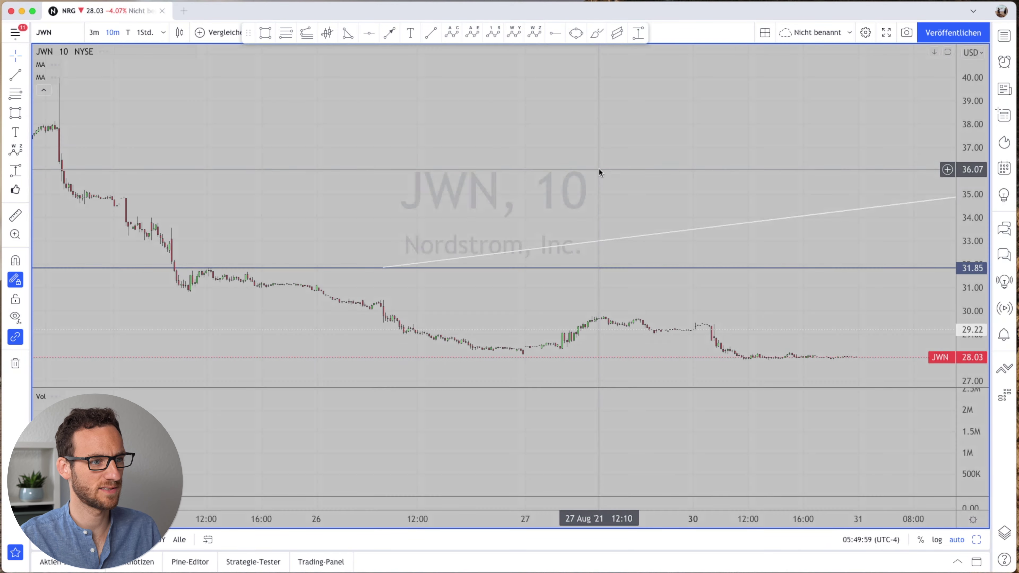
key(space)
key(space)
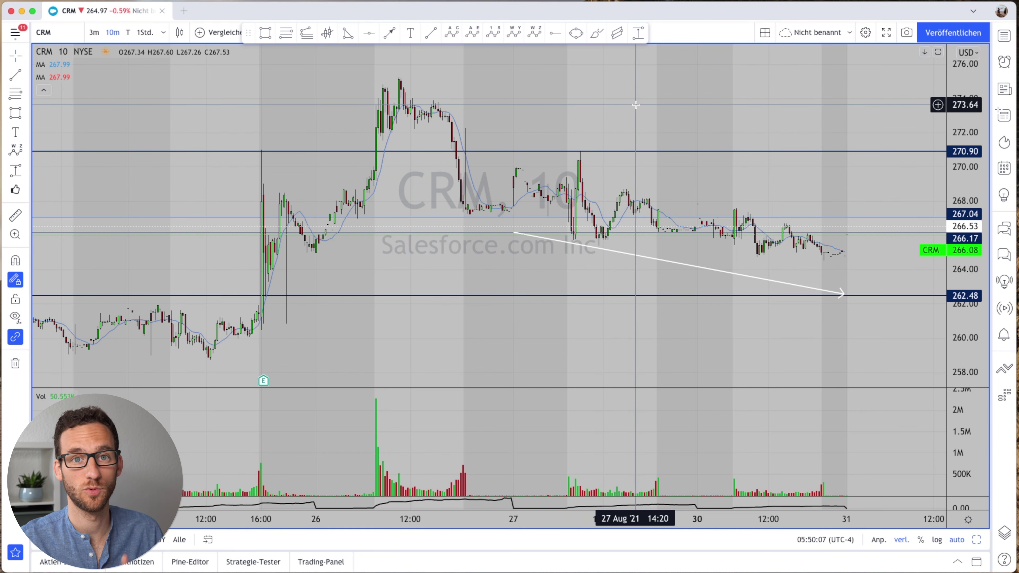
click(1005, 39)
click(1002, 36)
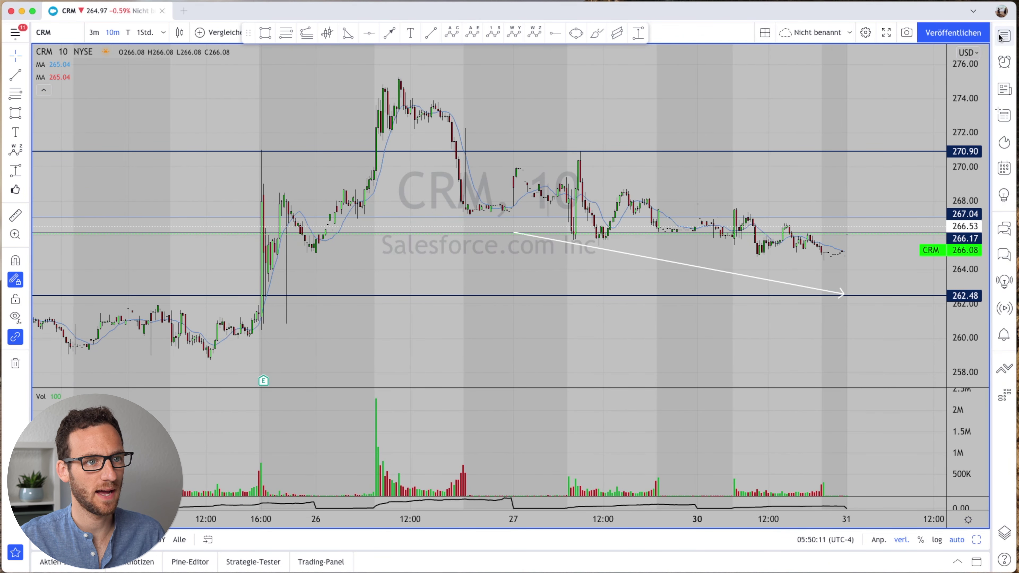
Step: Add TSLA, BTCUSD and EURUSD to the watchlist
click(1003, 36)
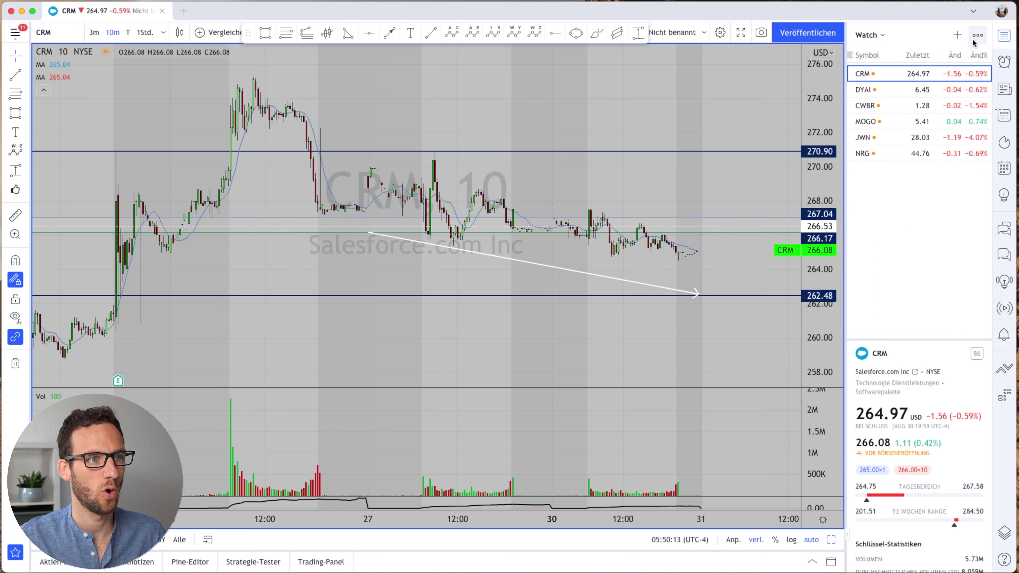
click(956, 37)
text(TSLA)
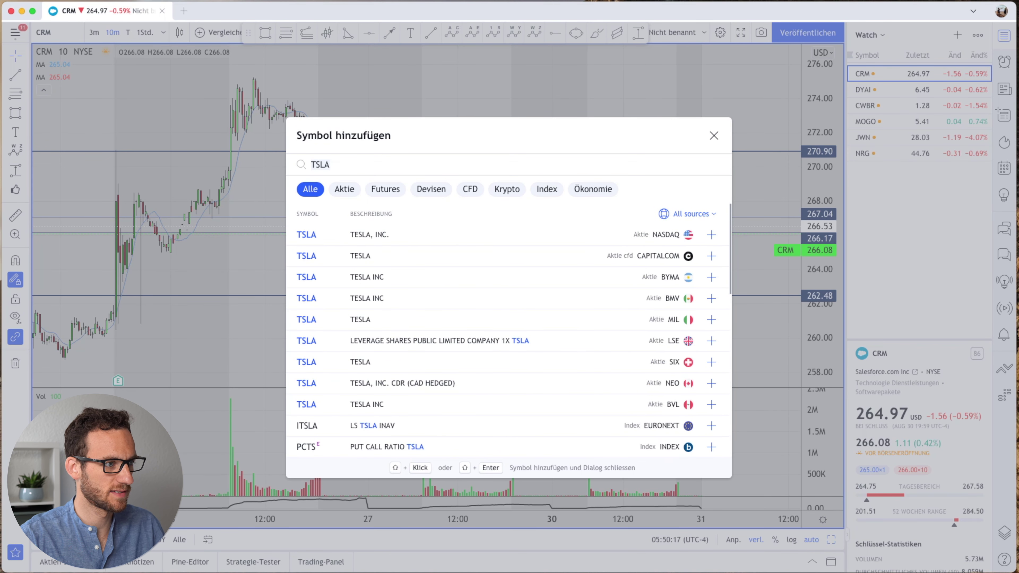
key(Return)
key(super+a)
text(BT)
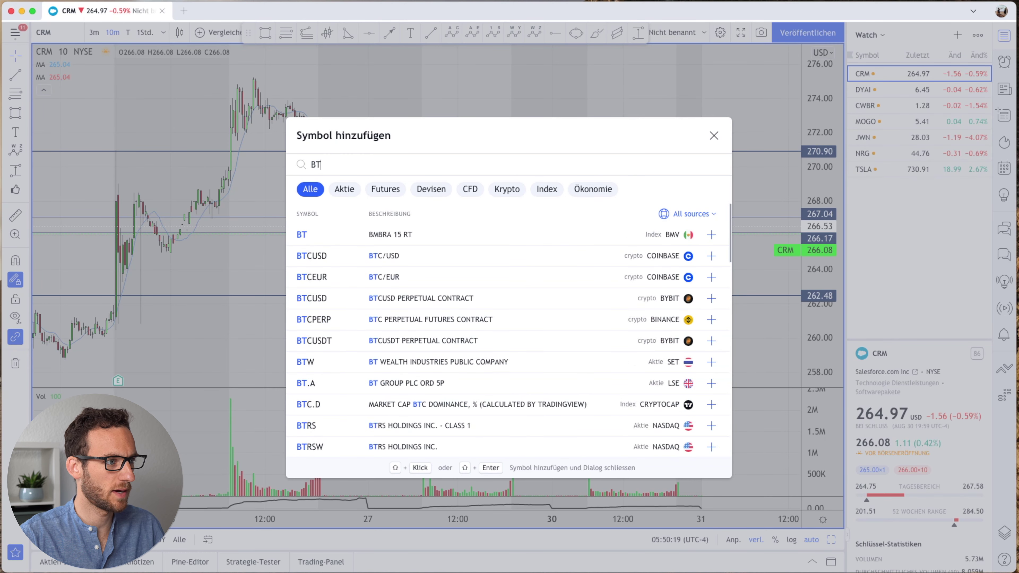
text(CUSD)
key(Return)
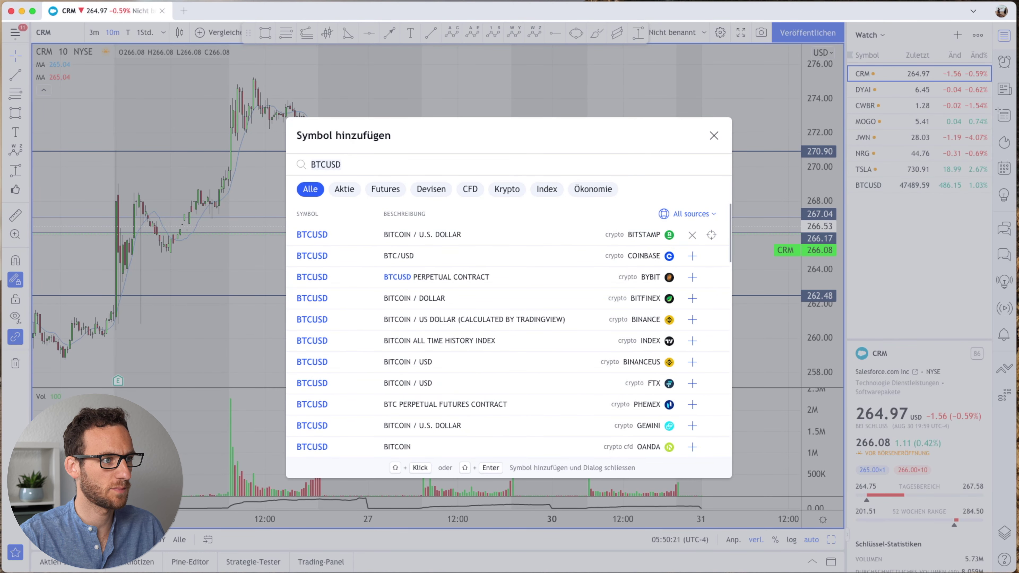
key(super+a)
text(EURUSD)
key(Return)
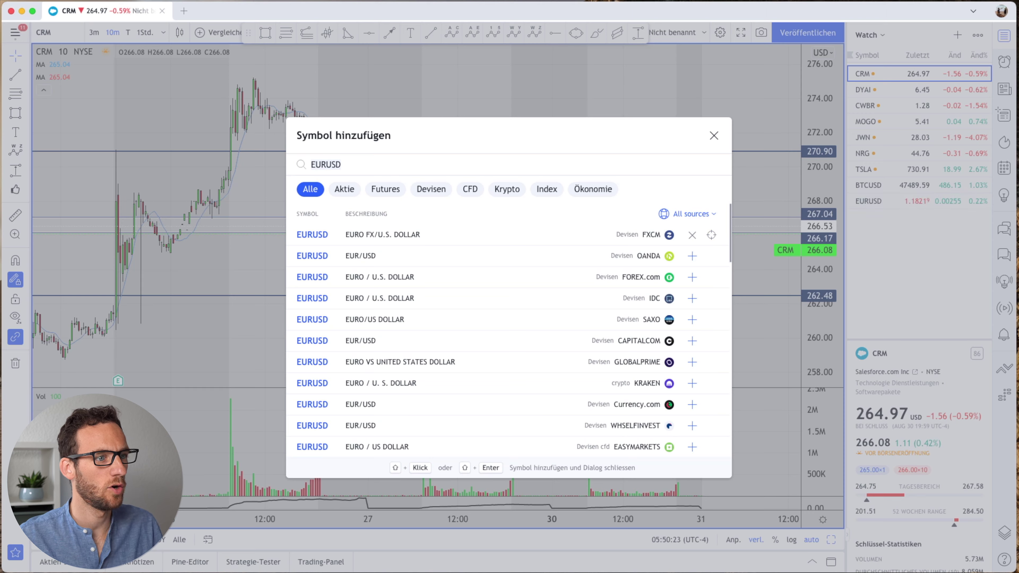
click(713, 136)
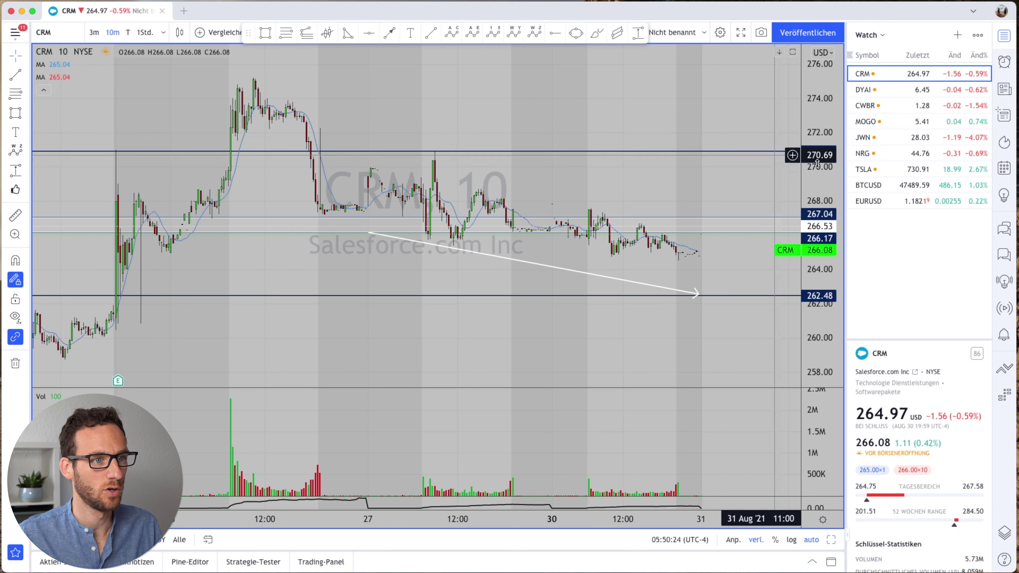
Step: Show the TSLA chart from the watchlist, then switch the chart to SPY
click(884, 170)
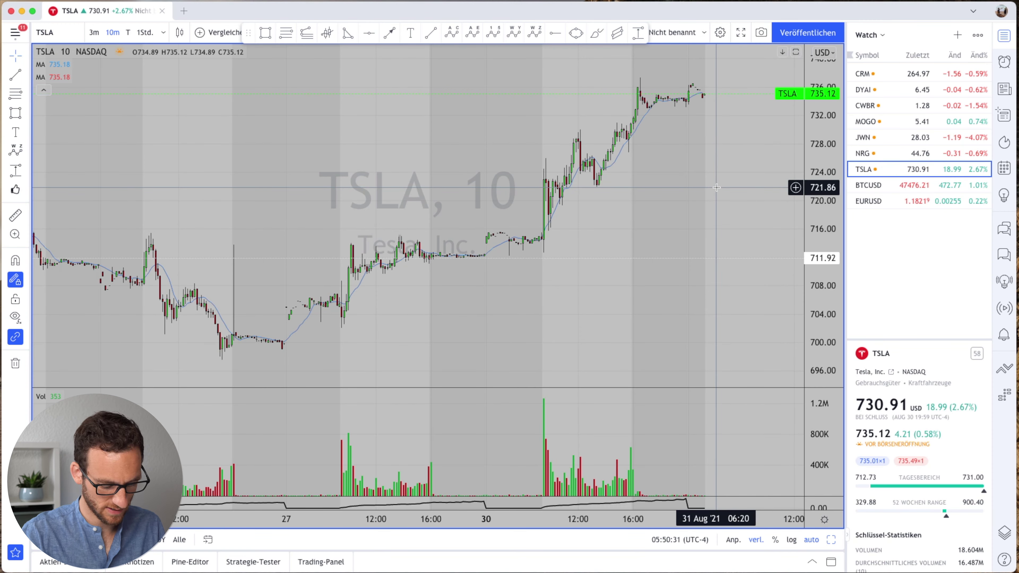
text(SPY)
key(Return)
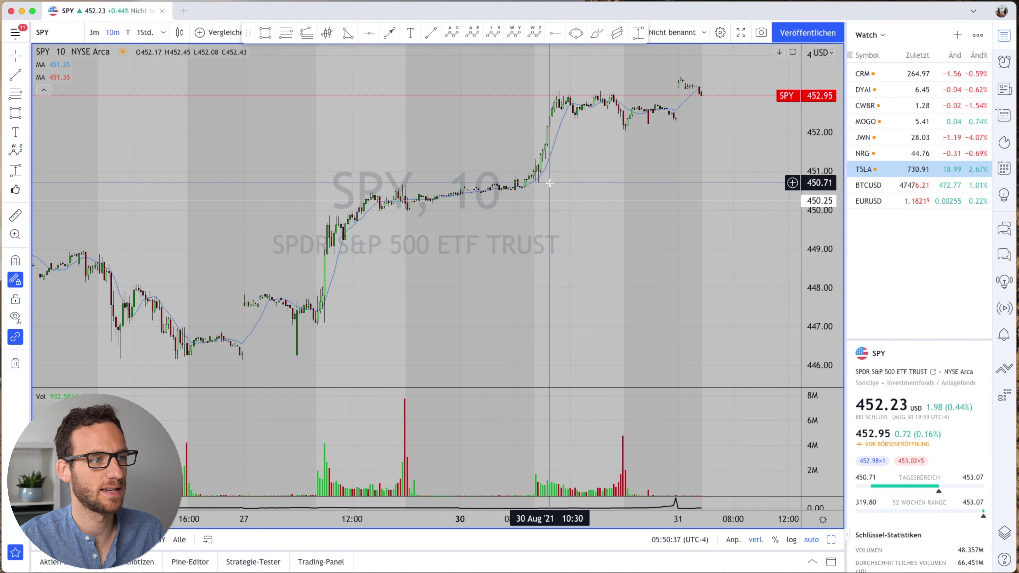
Step: Step through CRM, DYAI, JWN, BTCUSD and EURUSD, hiding the watchlist, until MOGO shows
key(space)
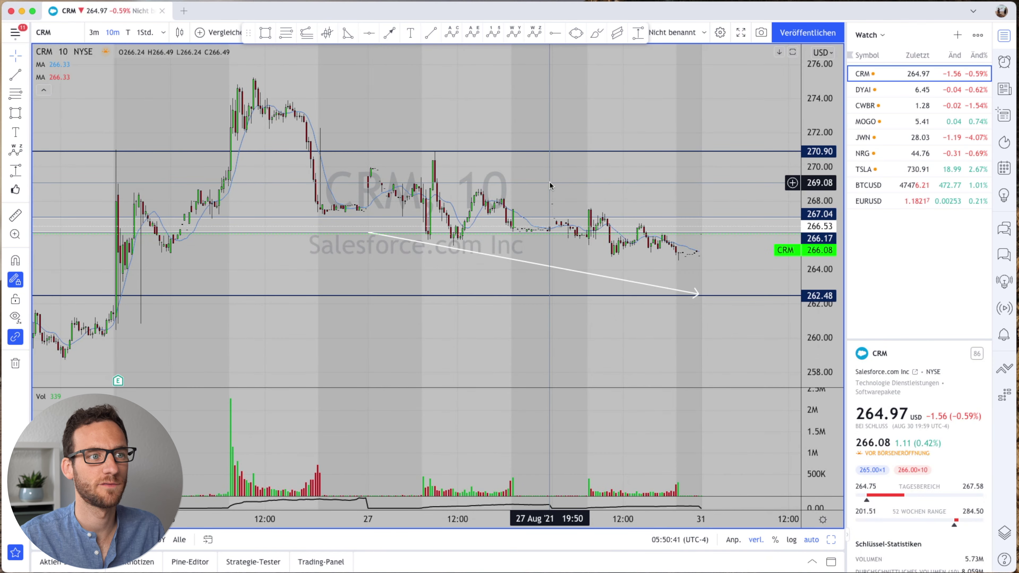
key(space)
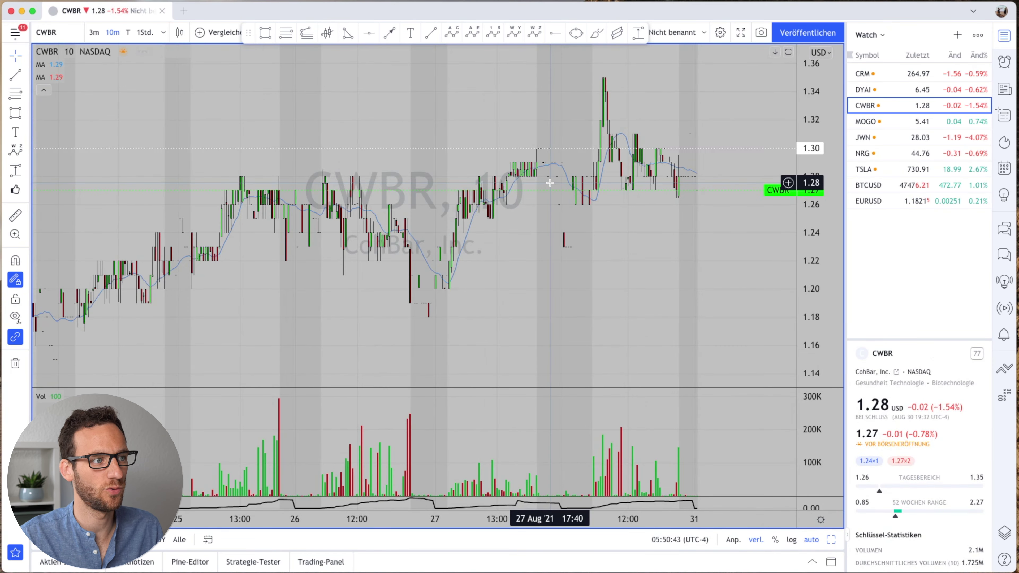
key(Down)
key(Down)
key(Down)
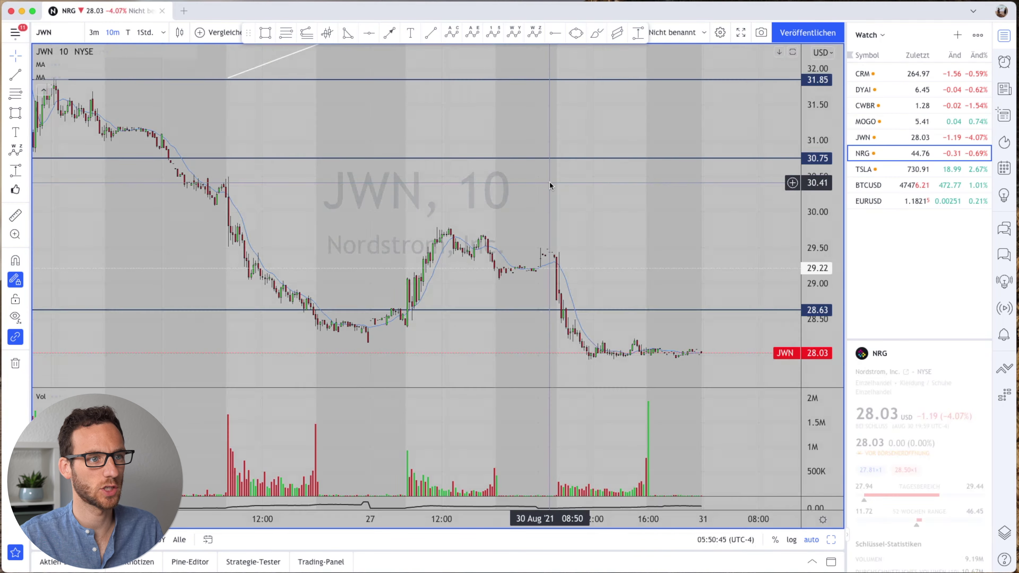
key(Down)
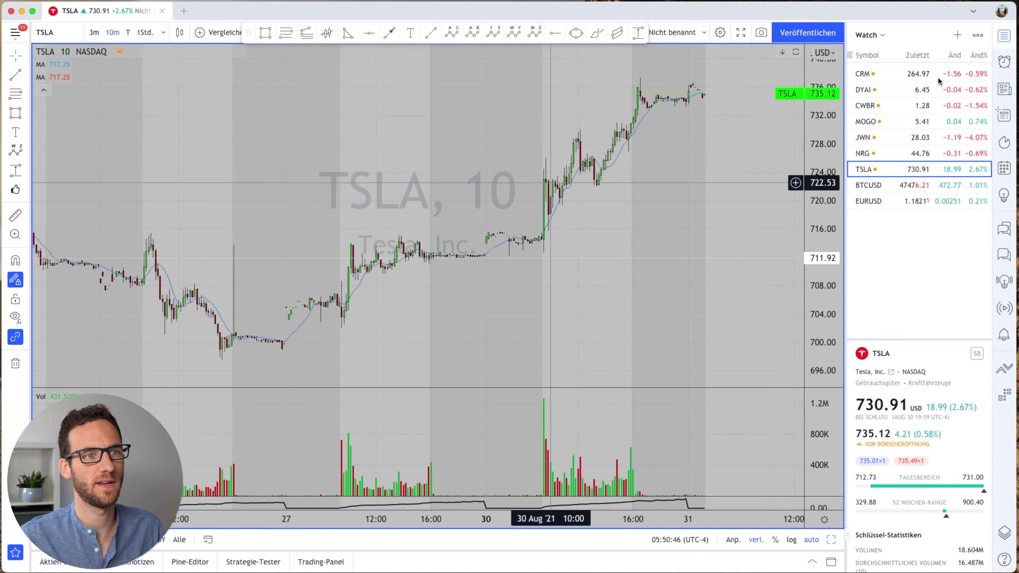
click(1011, 36)
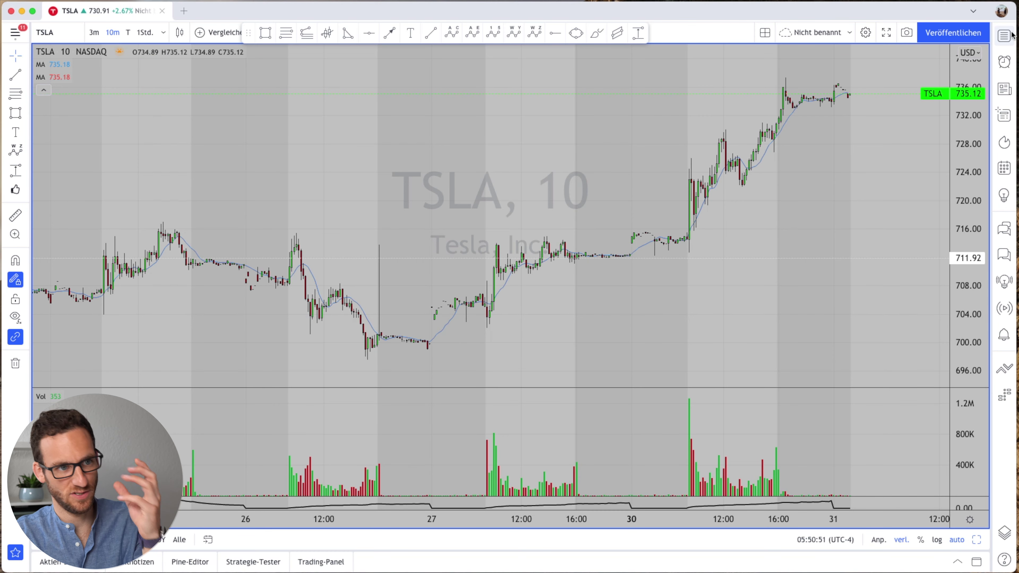
key(Down)
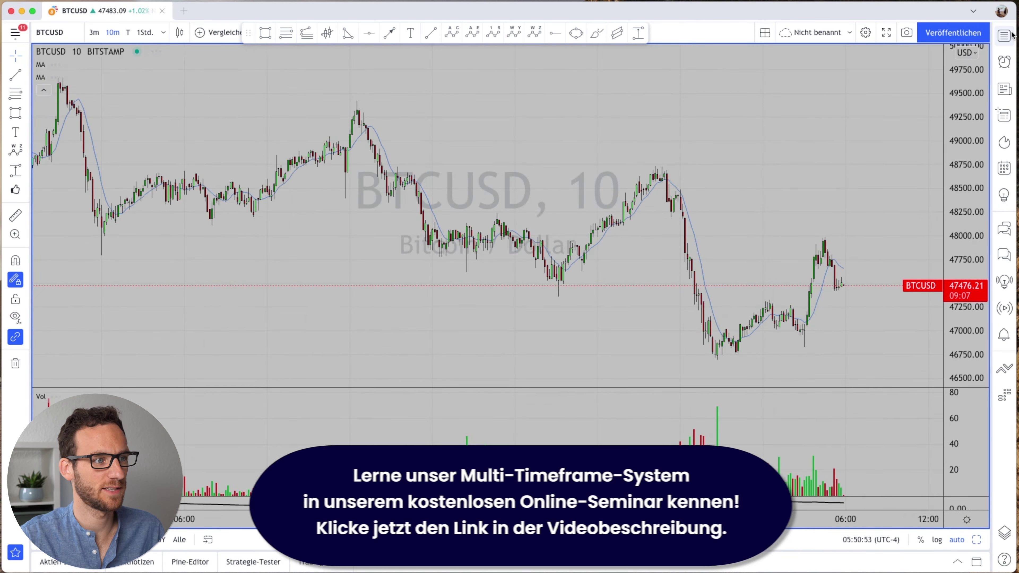
key(Down)
key(Down)
key(Down)
key(Down)
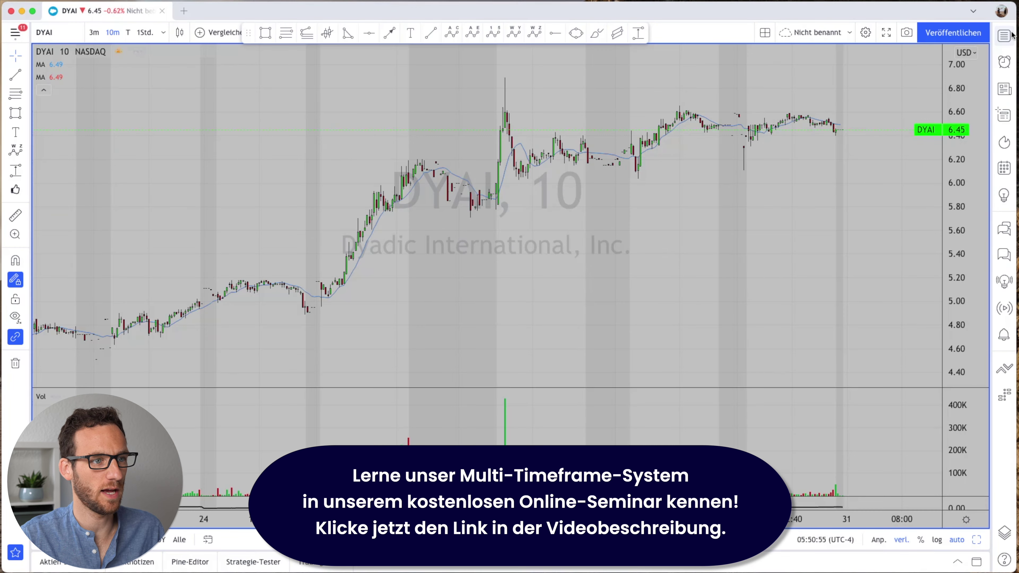
key(Down)
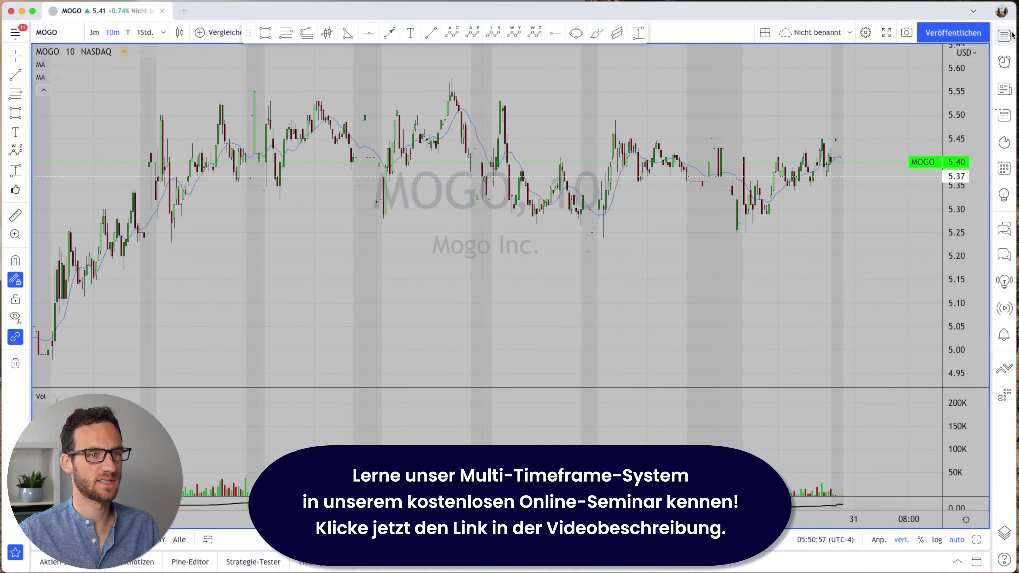
scroll(717, 105, down, 5)
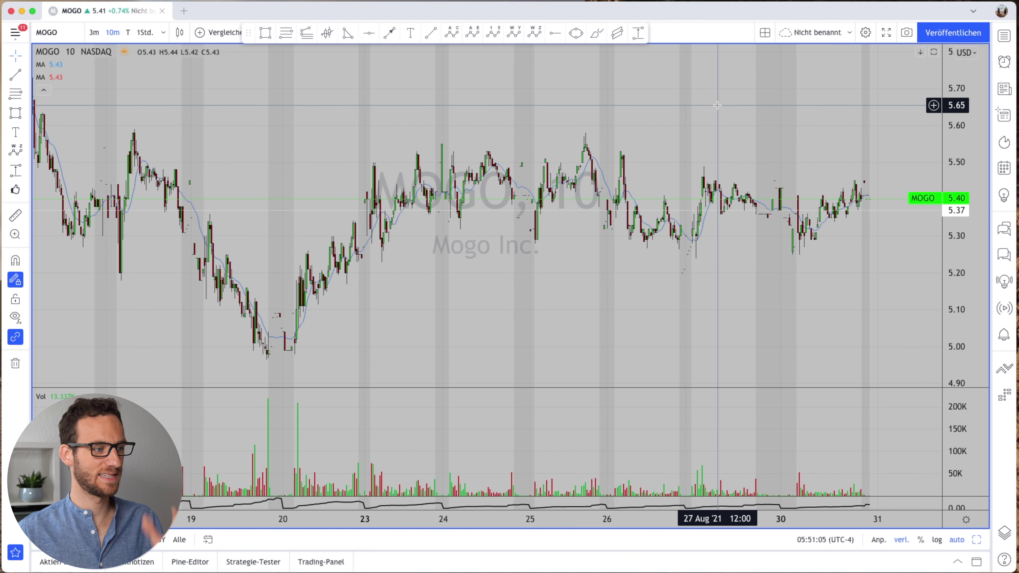
Step: Restore the four-pane layout and enable Symbol sync so every pane shows MOGO
click(766, 38)
click(765, 38)
click(765, 38)
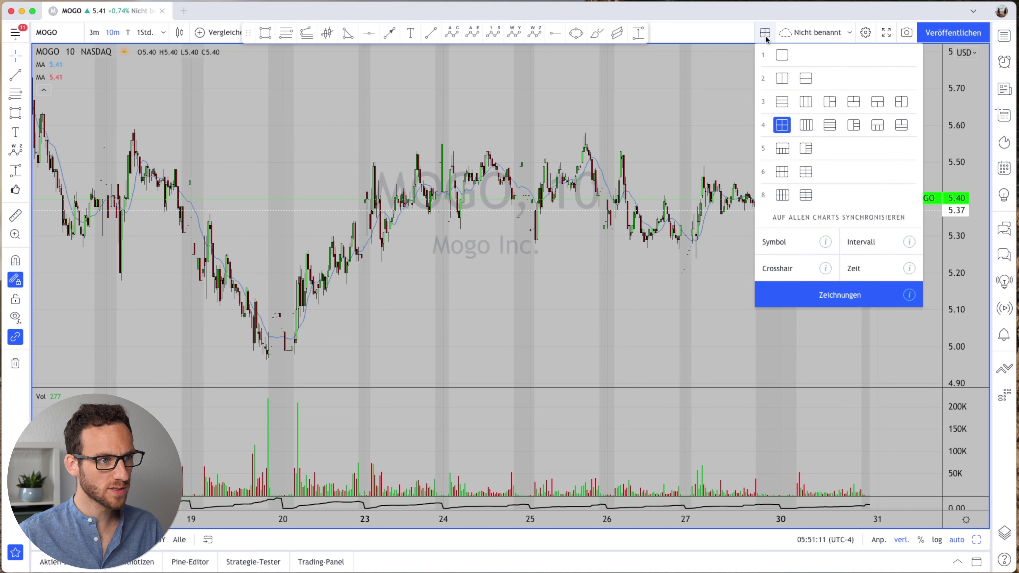
click(766, 39)
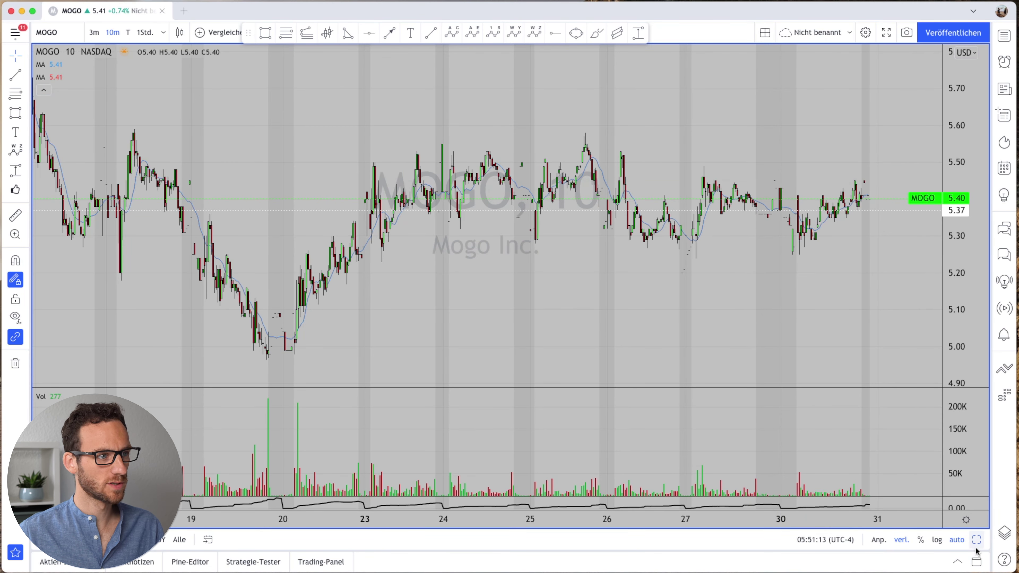
click(976, 540)
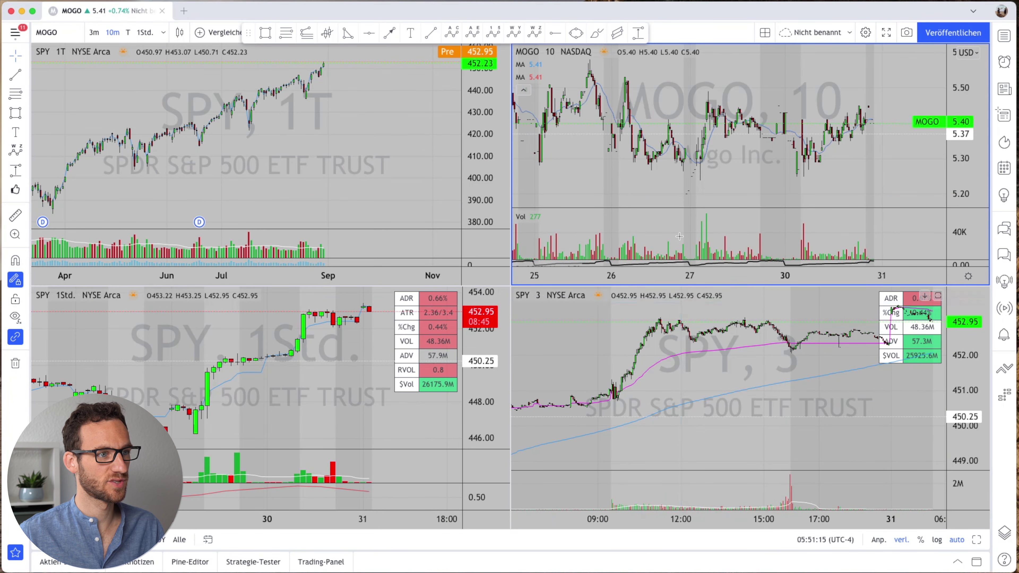
click(763, 34)
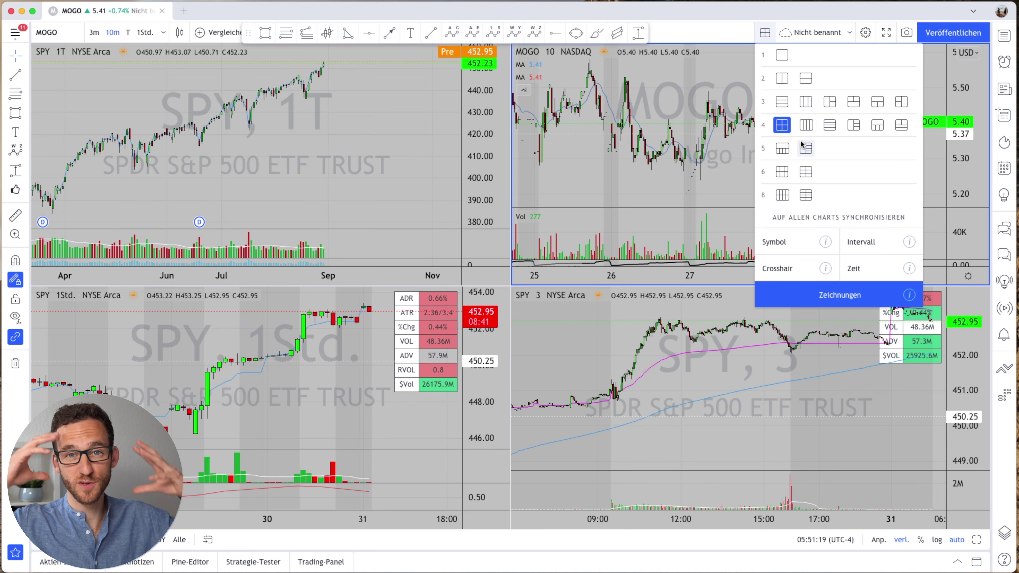
click(778, 241)
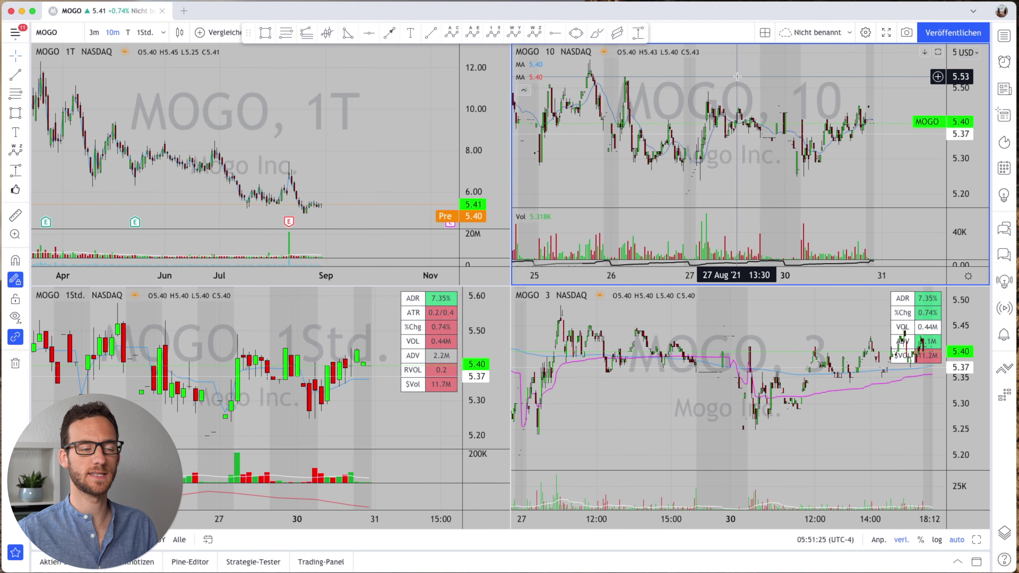
Step: Step the synced charts through JWN, NRG, TSLA, BTCUSD and EURUSD to DYAI
key(Down)
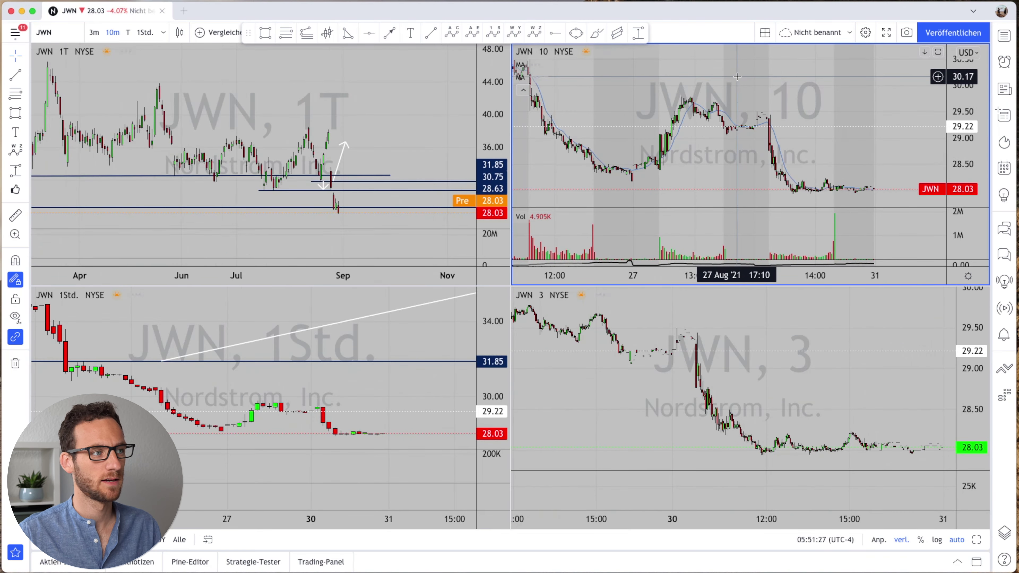
key(Down)
key(Down)
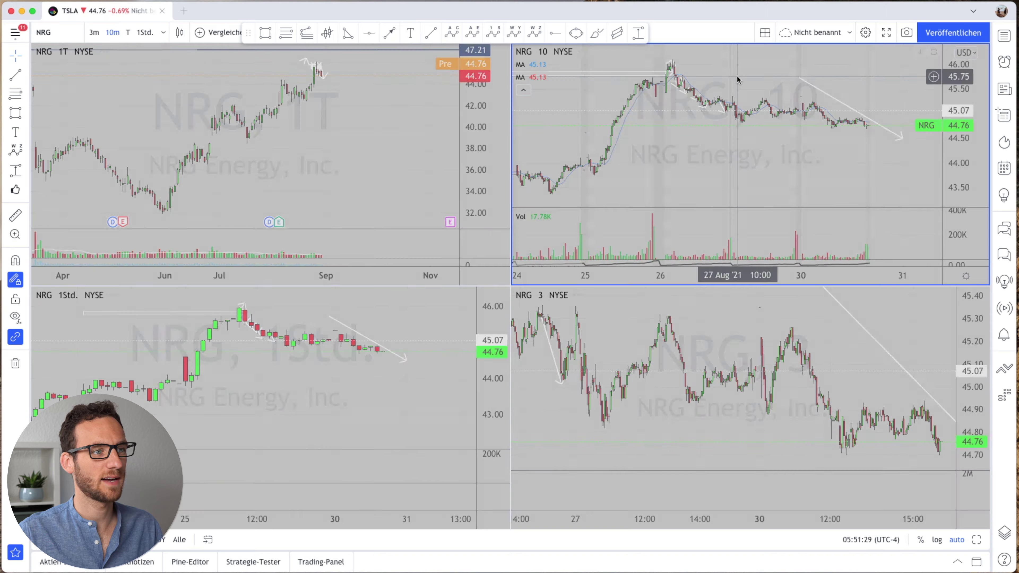
key(Down)
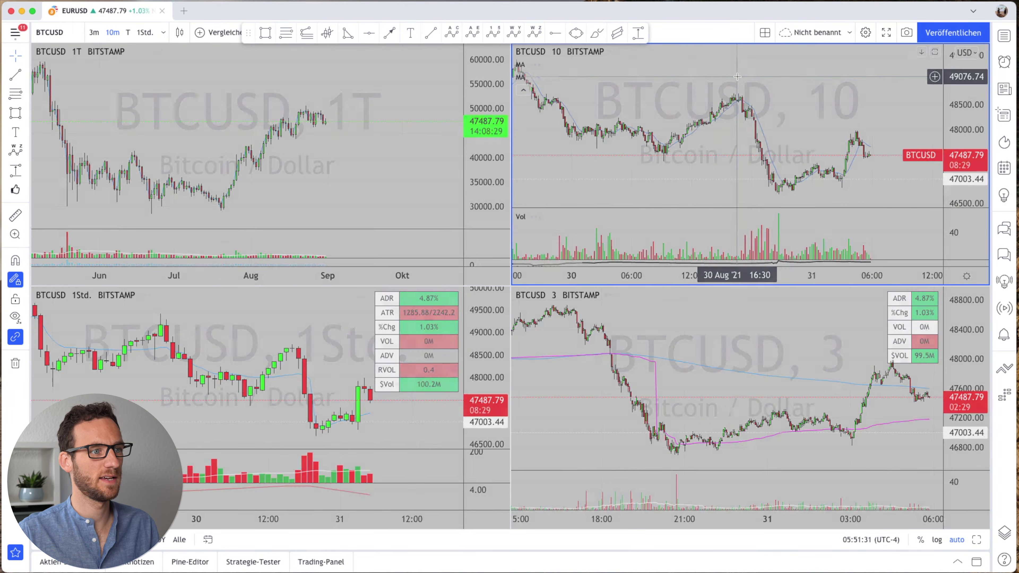
key(Down)
key(Down)
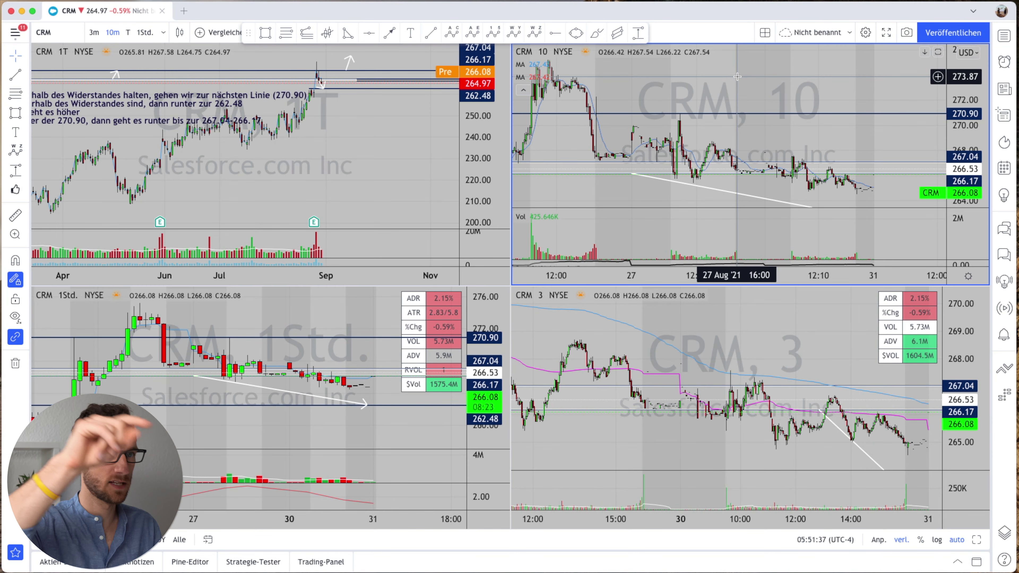
key(Down)
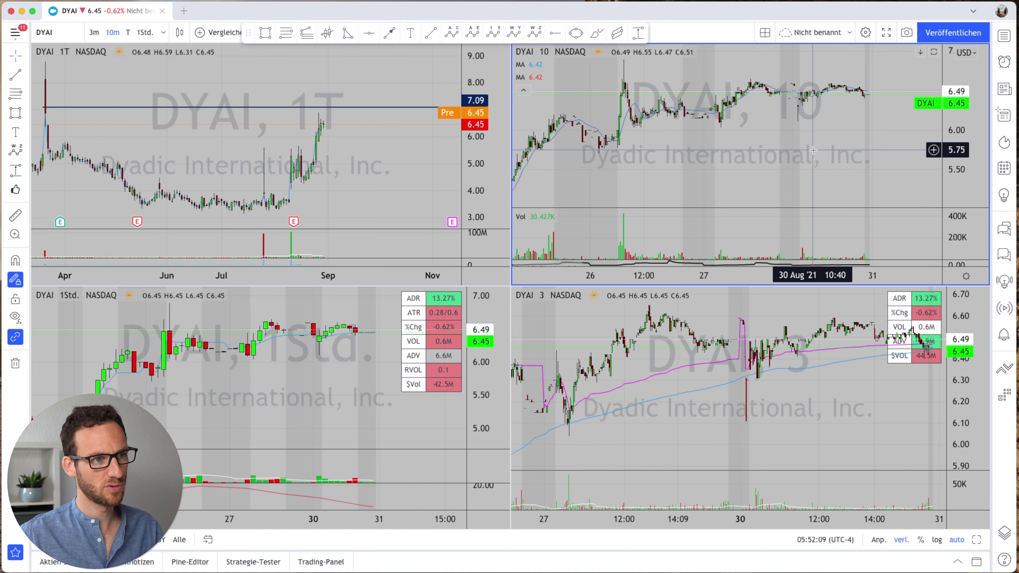
Step: Maximise the 10-minute DYAI pane with Alt+Enter after briefly trying the 3-minute pane
click(48, 89)
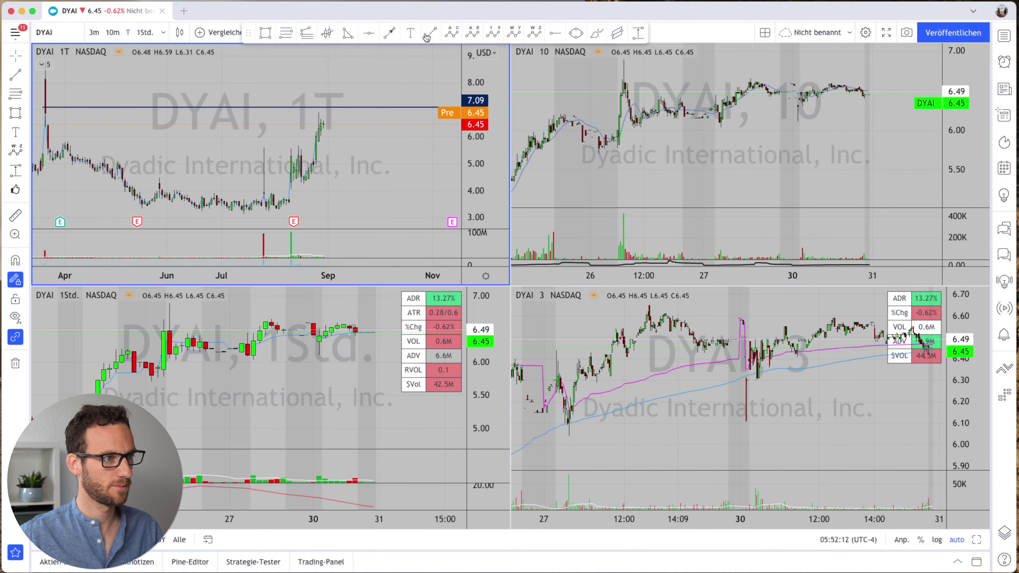
click(712, 192)
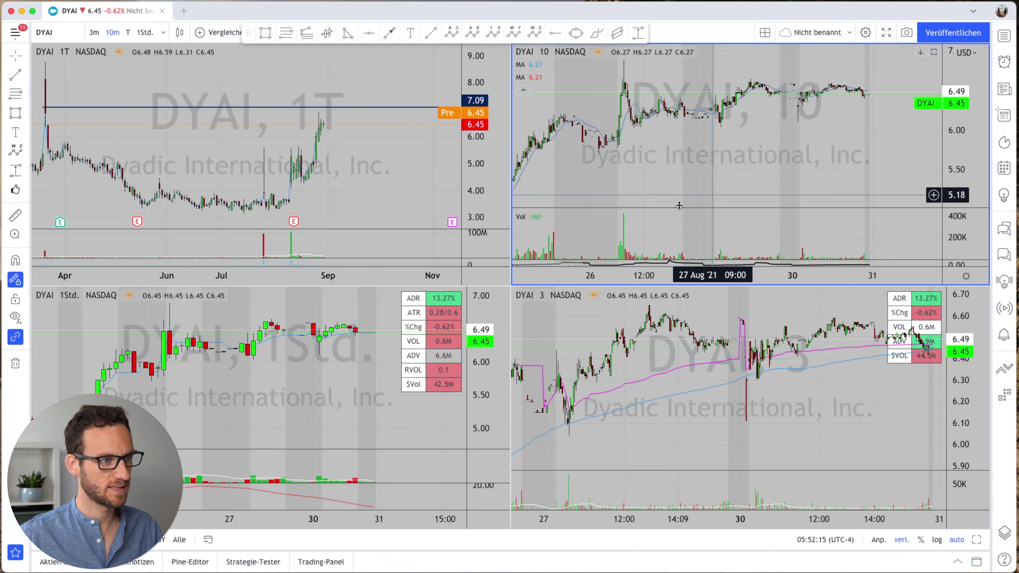
click(585, 401)
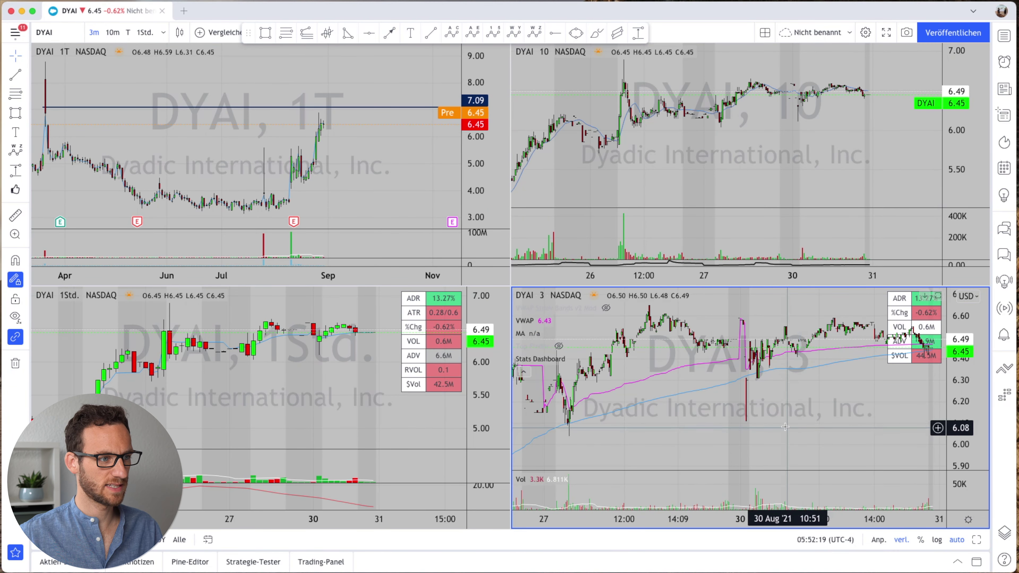
key(alt+Return)
alt+click(737, 420)
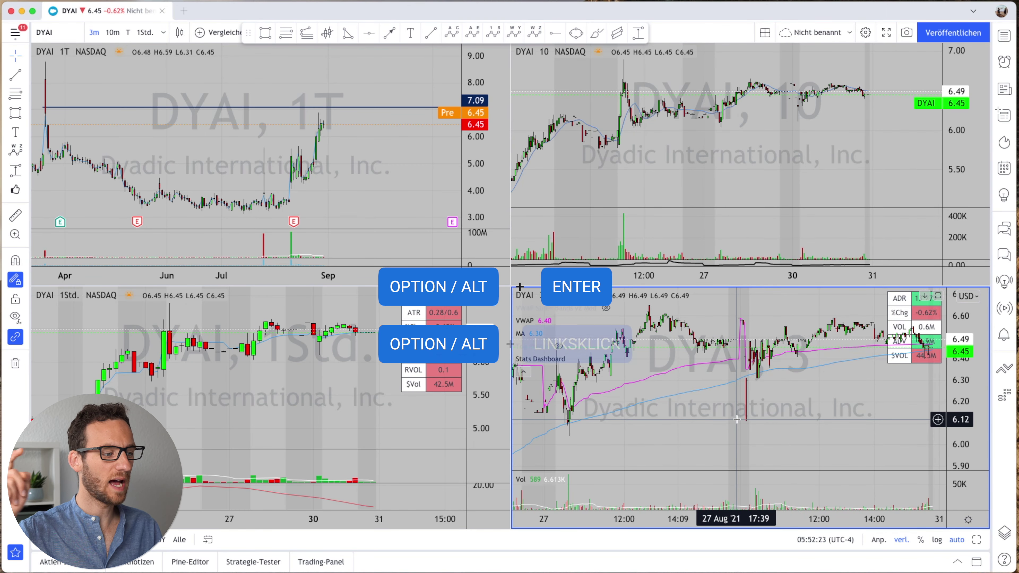
key(alt+Return)
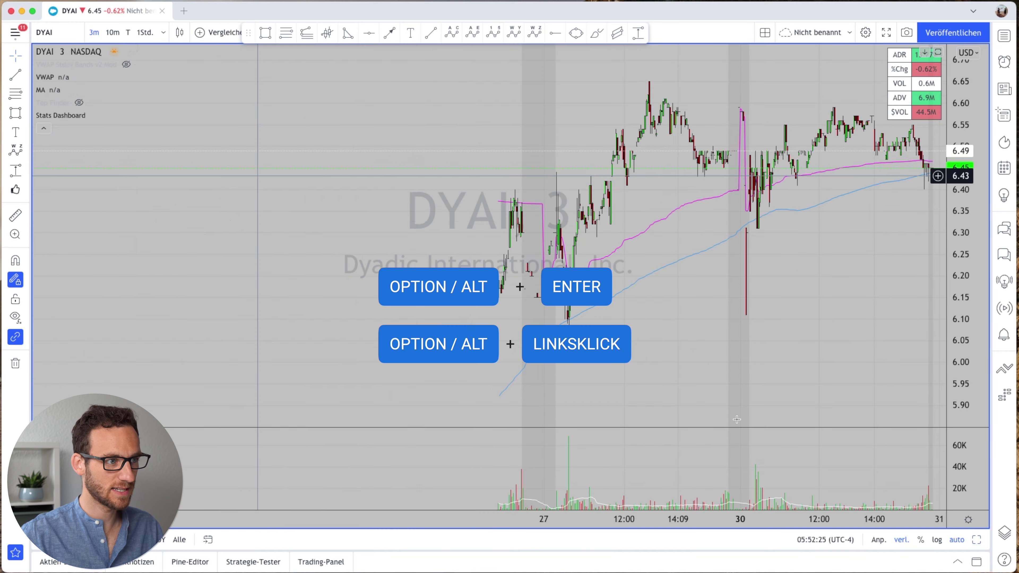
key(alt+Return)
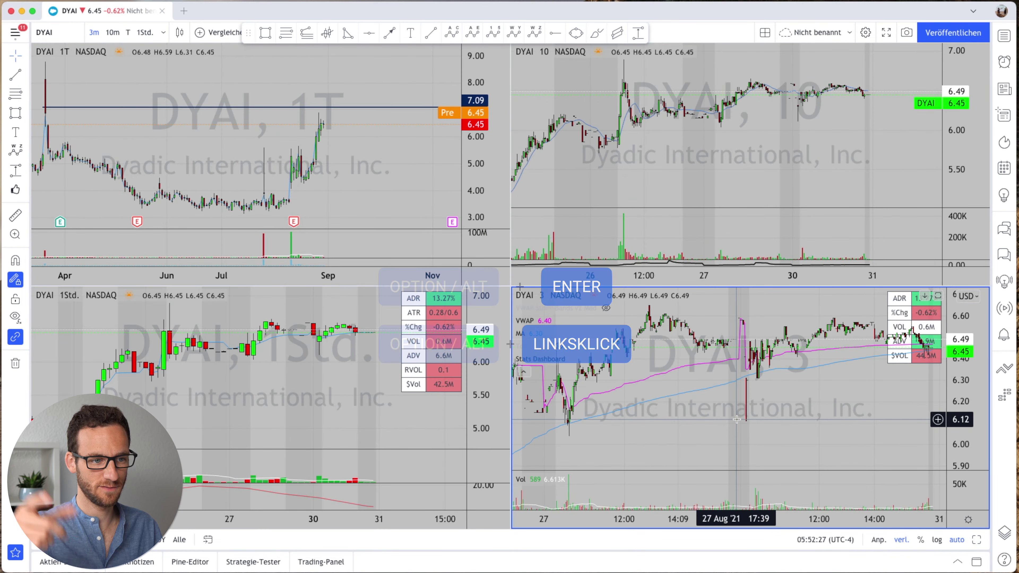
click(751, 175)
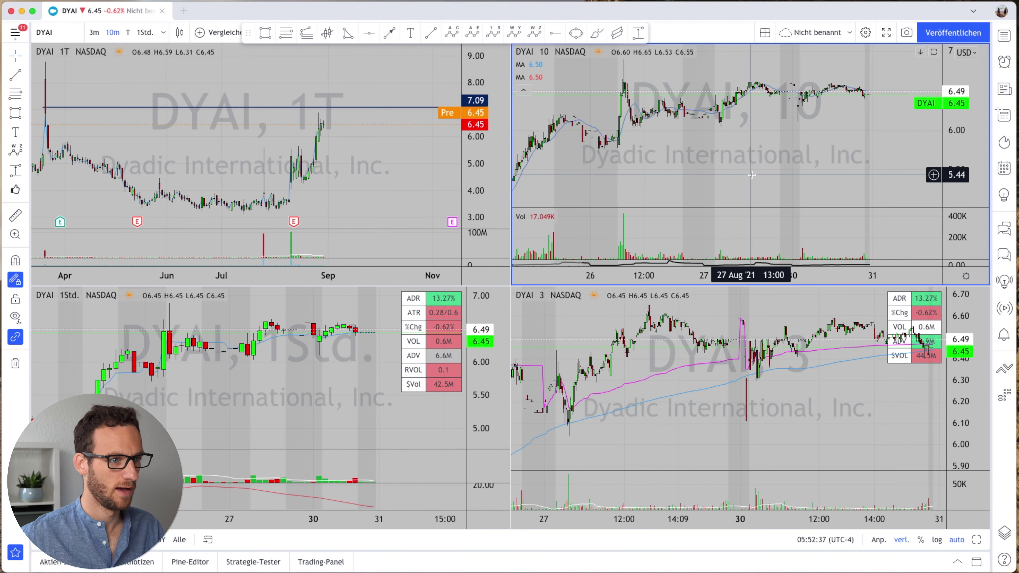
key(alt+Return)
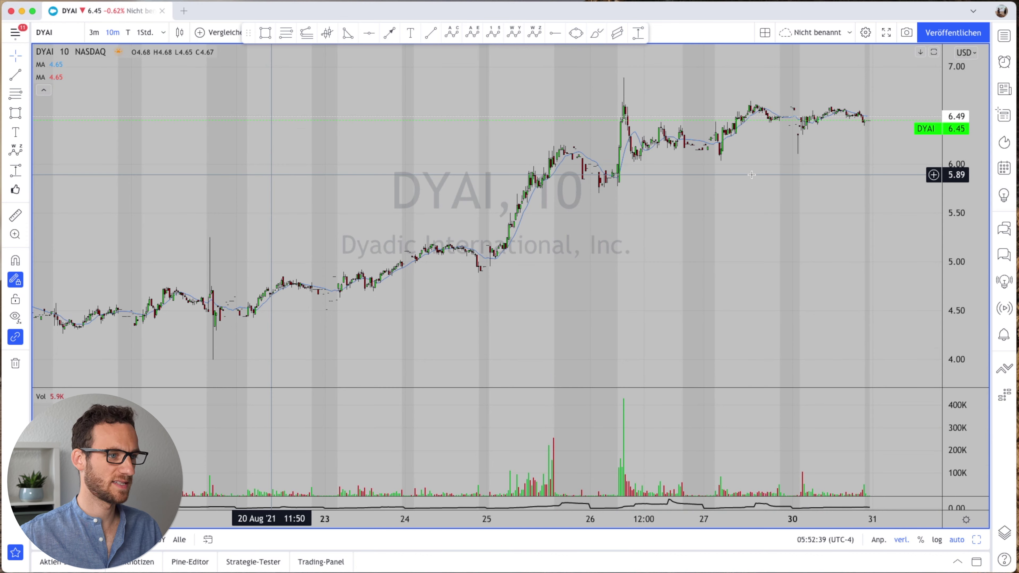
Step: Zoom the full-window 10-minute DYAI chart in on the 24–30 August rally
key(alt+Return)
key(alt+Return)
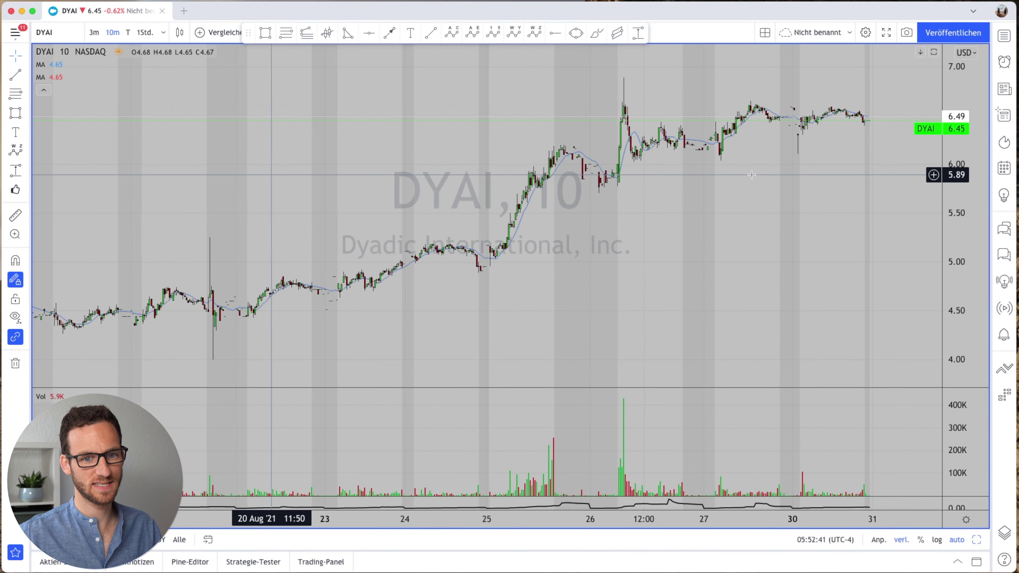
key(super+Tab)
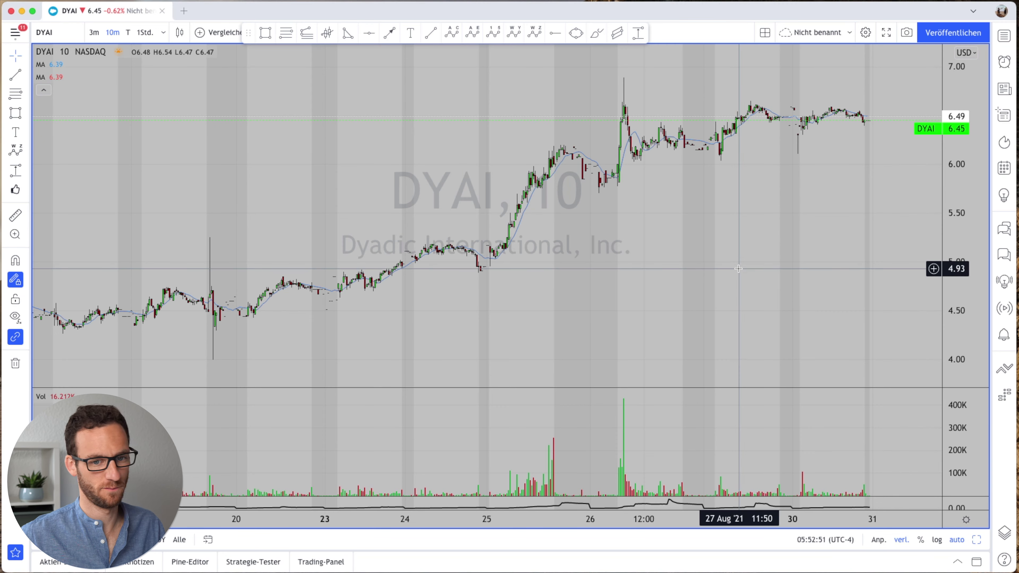
scroll(740, 268, up, 3)
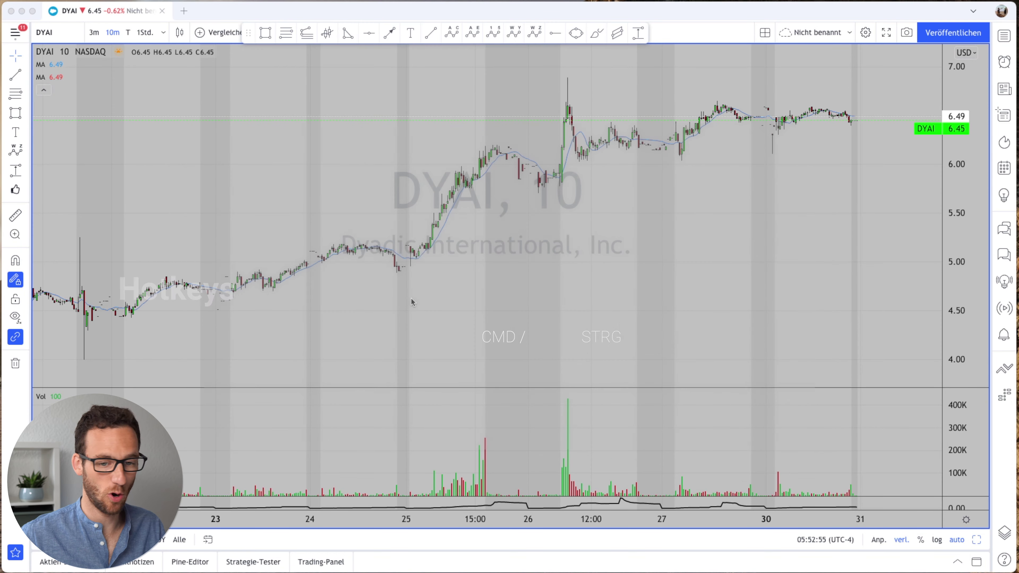
scroll(485, 295, up, 2)
scroll(485, 295, up, 1)
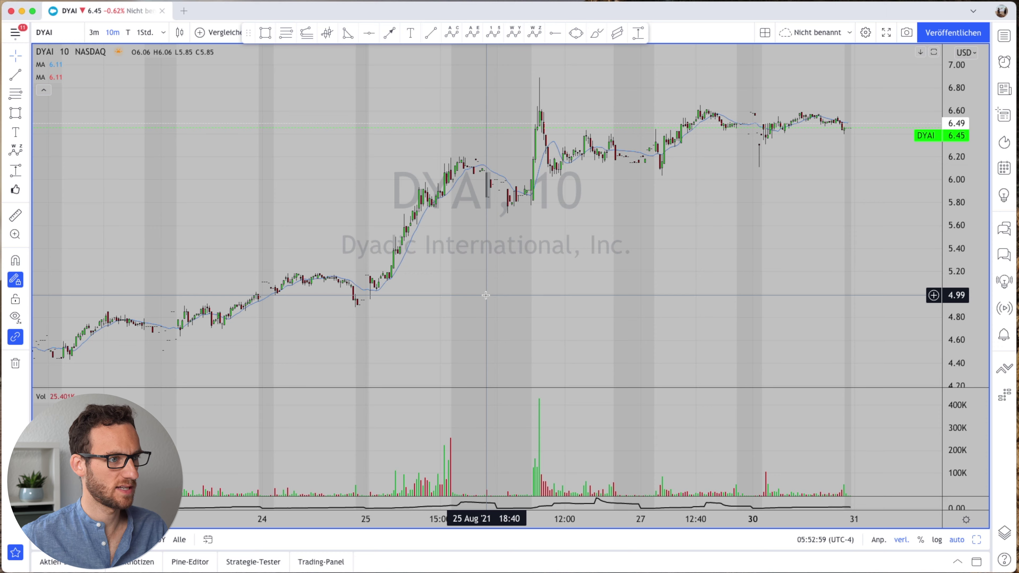
scroll(469, 277, up, 3)
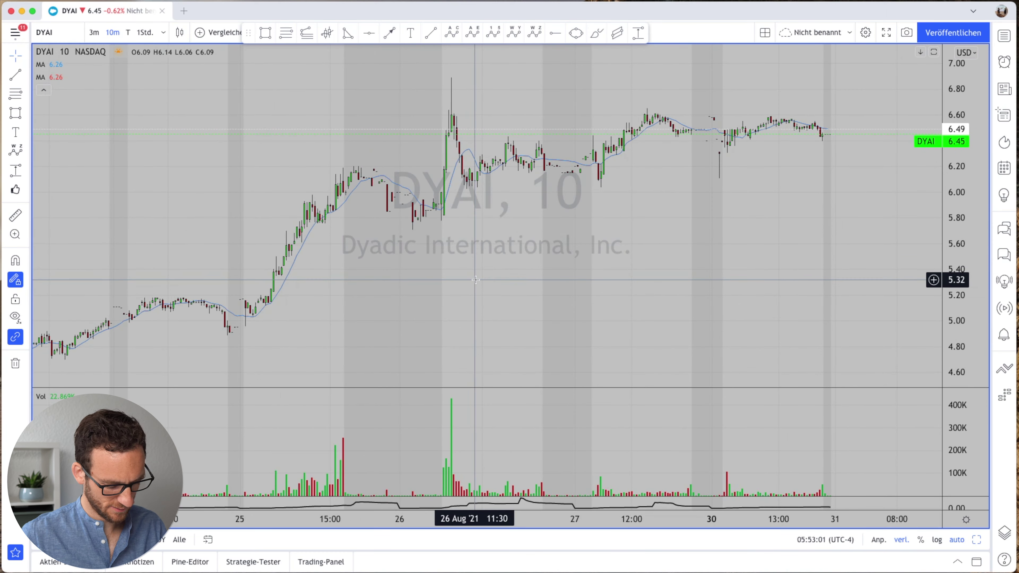
Step: Change the chart interval to 1D daily candles
text(1D)
key(Return)
scroll(501, 225, up, 5)
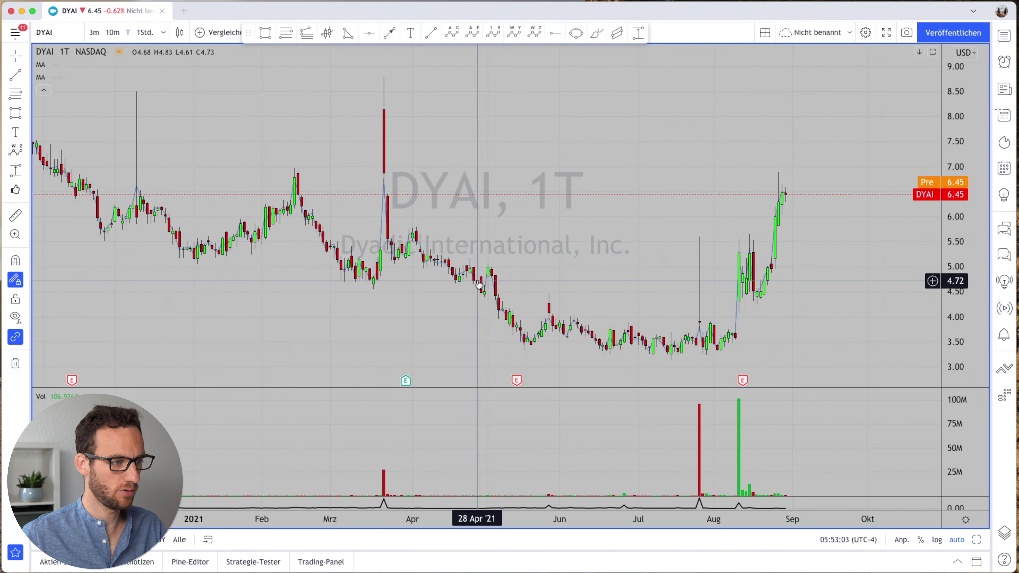
Step: Load AAPL and zoom the daily chart to frame its rising trendline
text(AAPL)
key(Return)
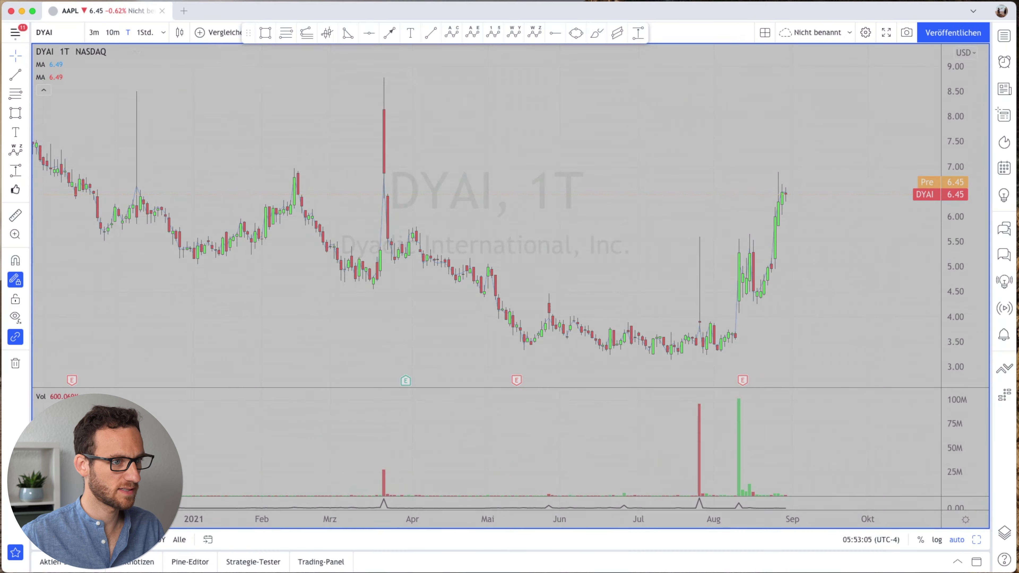
scroll(566, 220, down, 10)
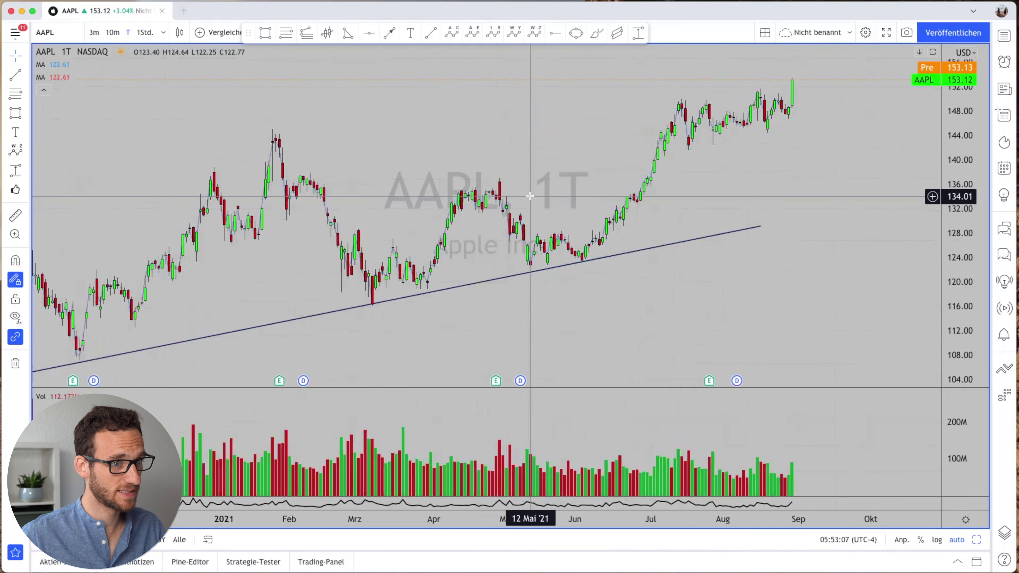
scroll(516, 165, up, 10)
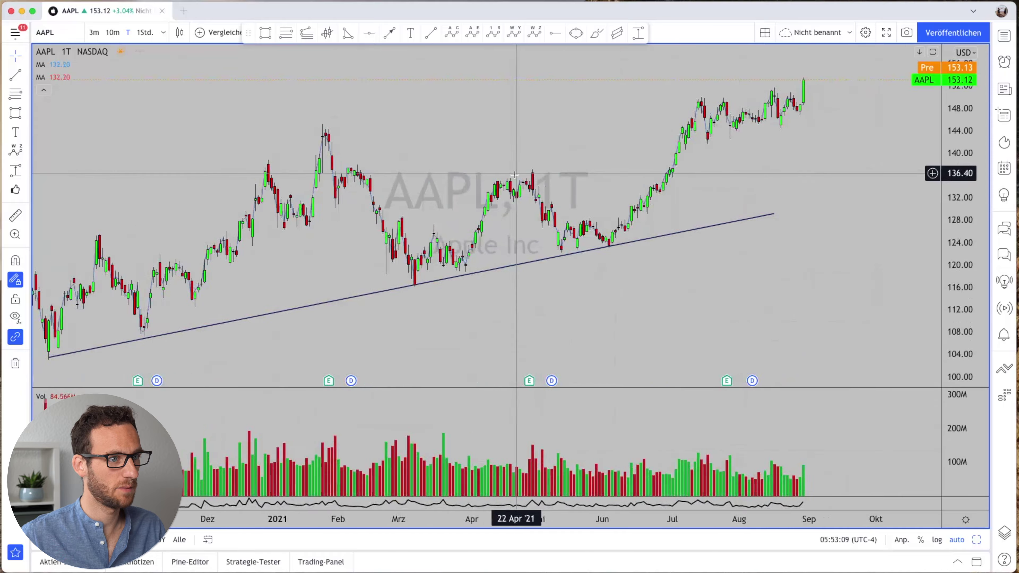
scroll(507, 177, down, 5)
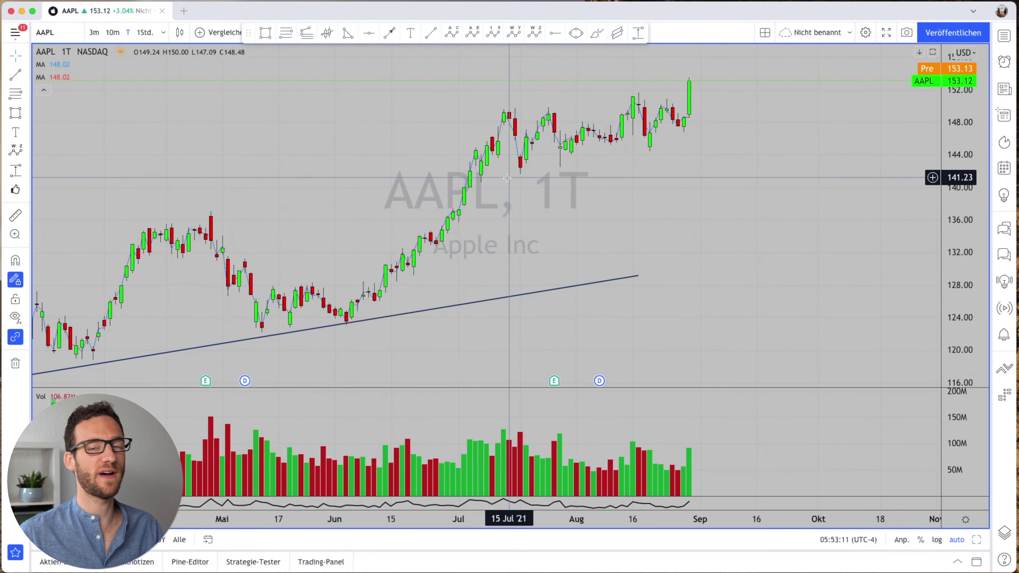
scroll(507, 178, up, 1)
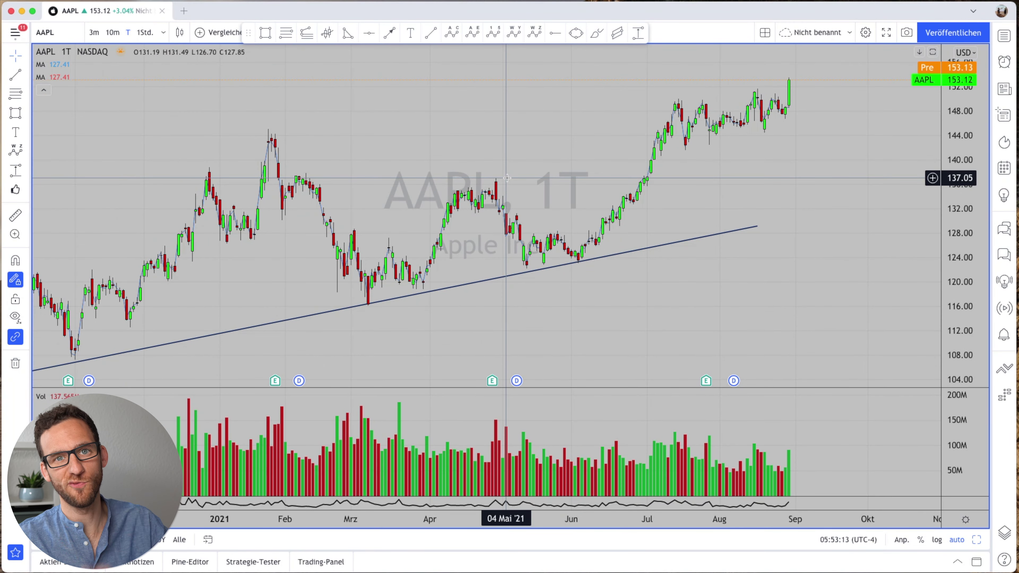
scroll(401, 257, up, 5)
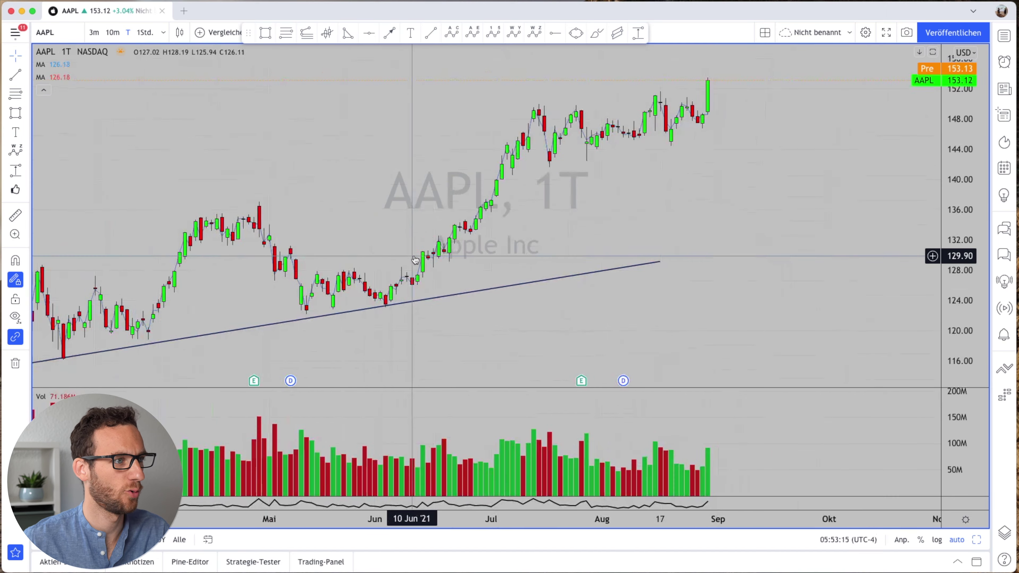
scroll(419, 128, up, 1)
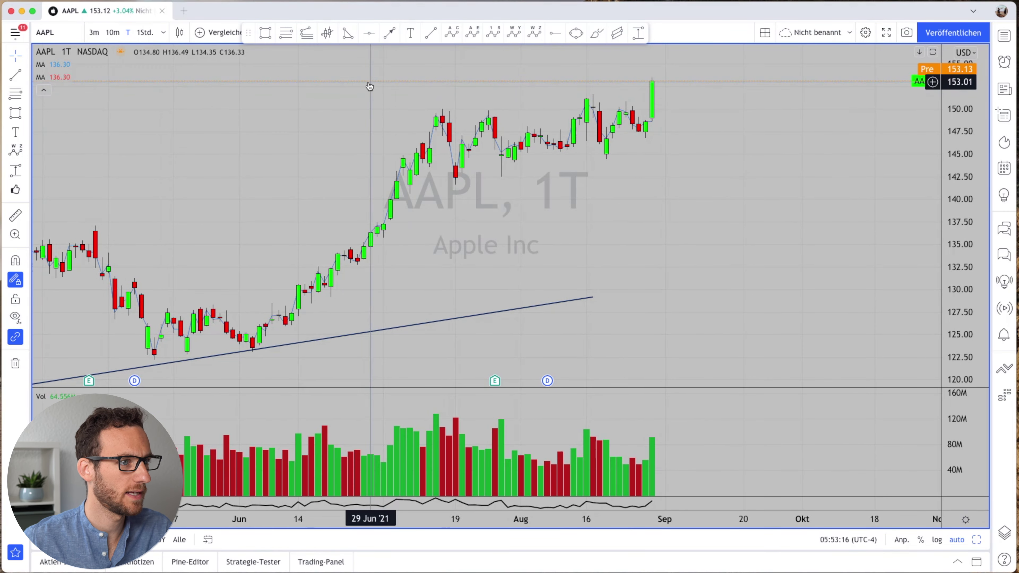
click(553, 37)
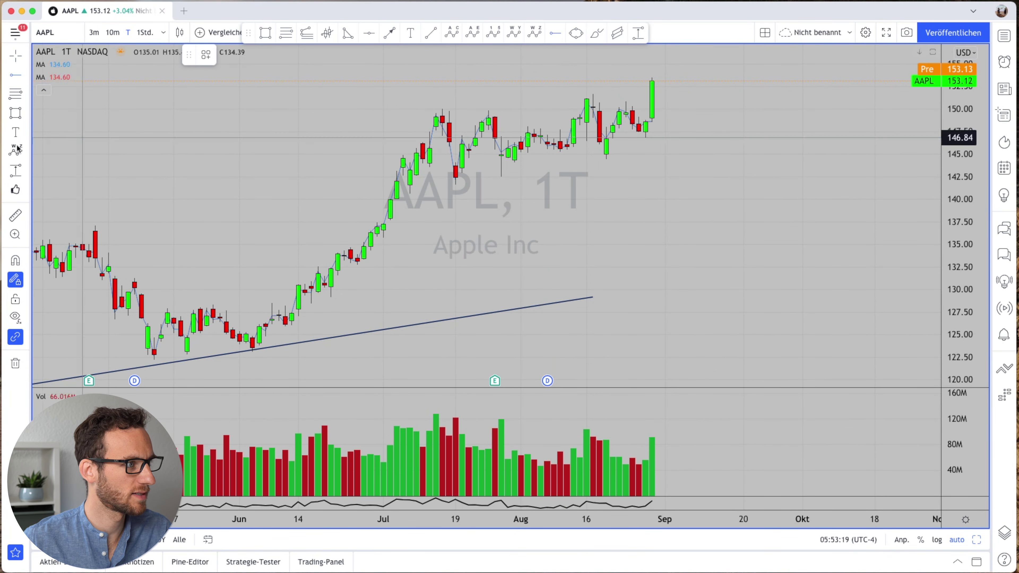
click(27, 77)
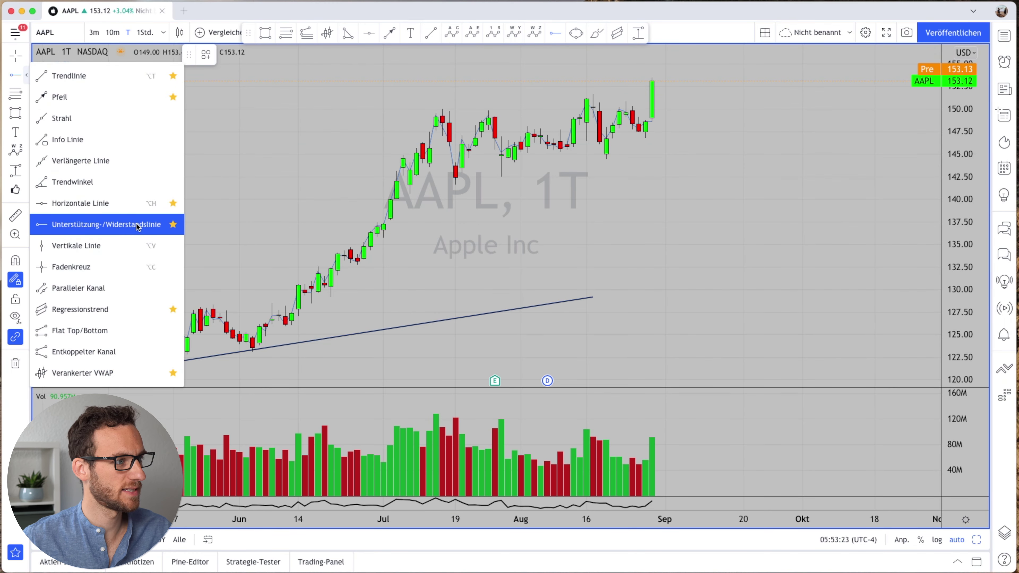
Step: Draw a horizontal ray from the 13 August high, adjusting its start to about 151.58
key(Escape)
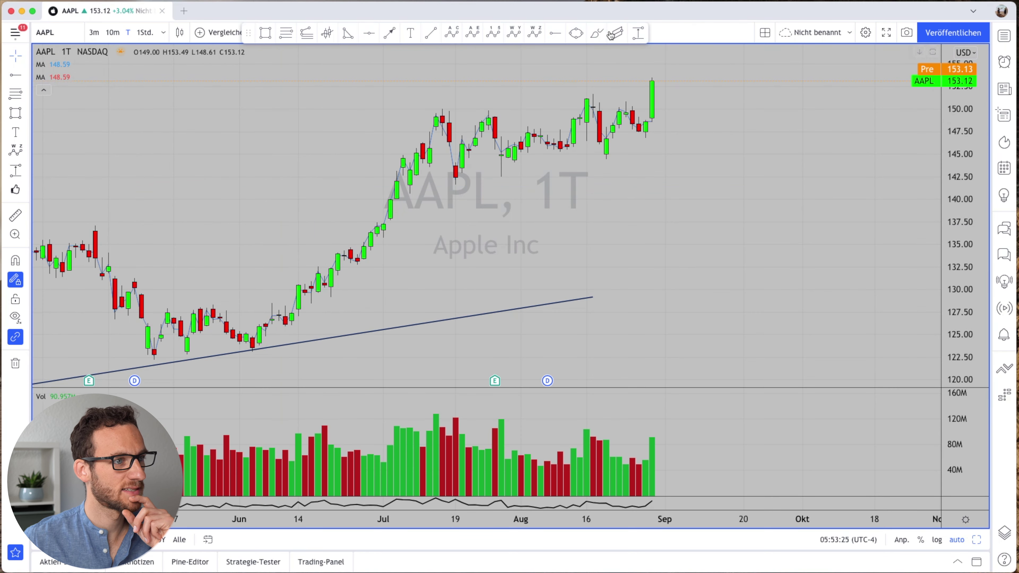
click(559, 37)
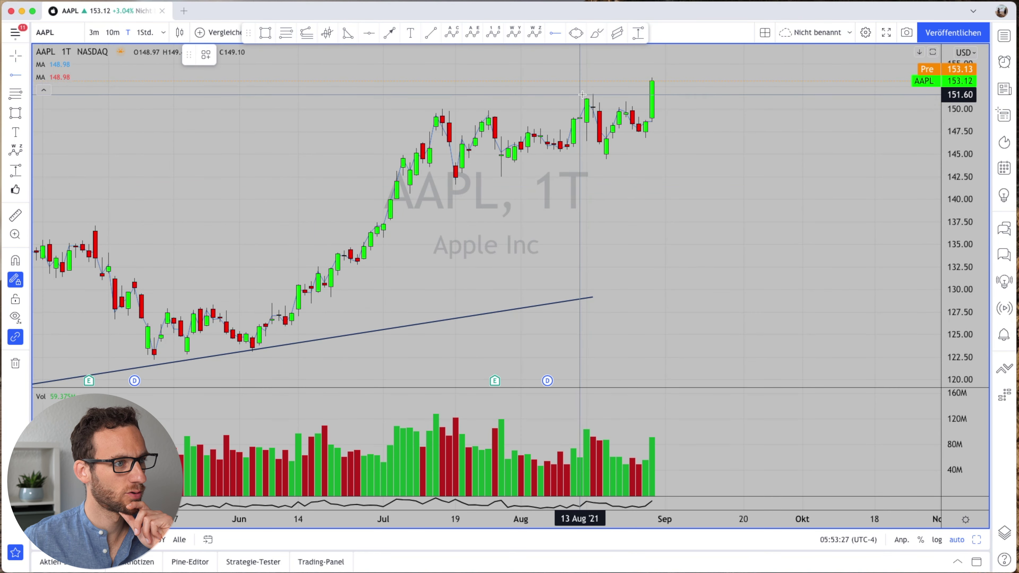
click(580, 94)
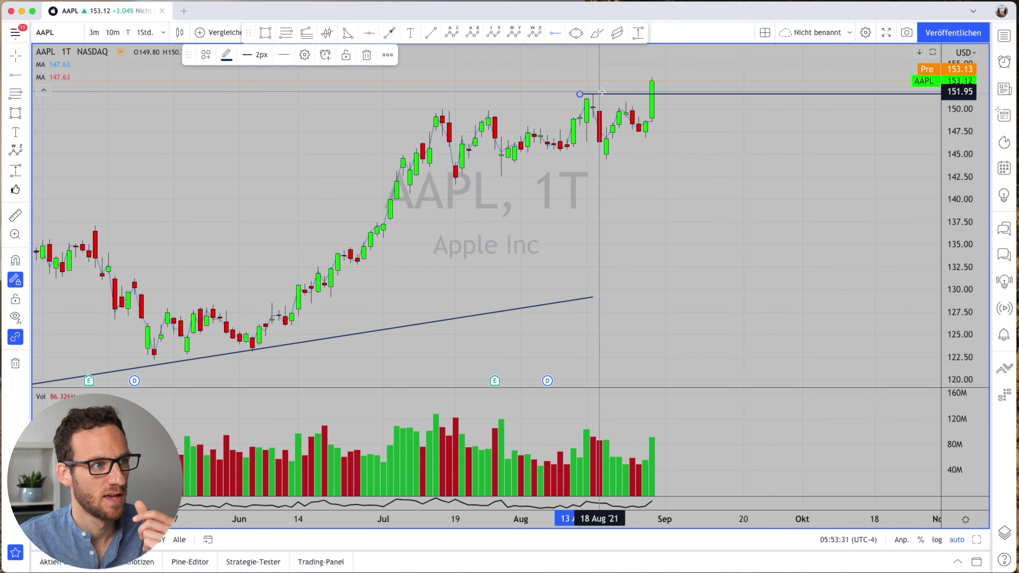
scroll(598, 93, up, 5)
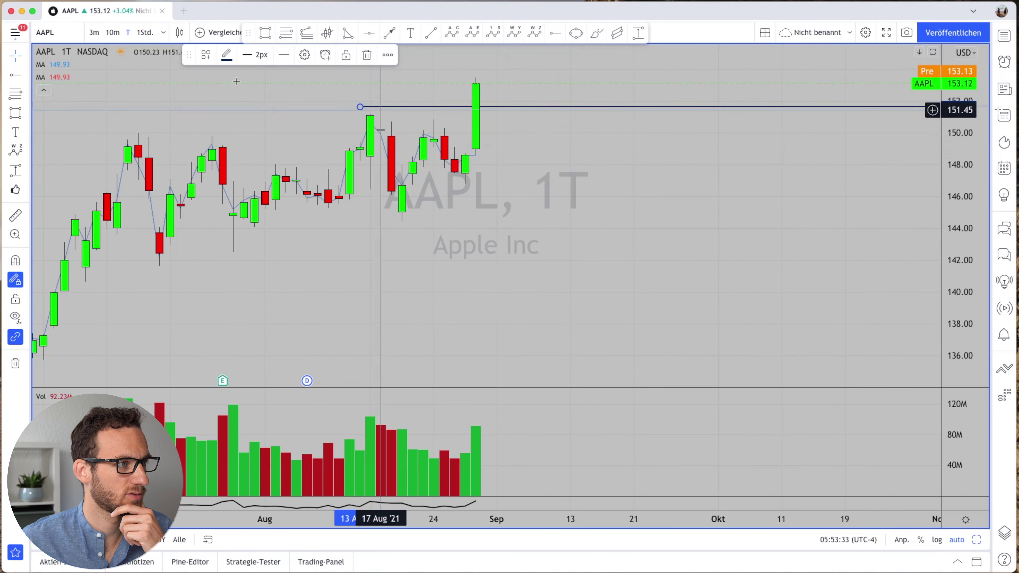
click(380, 108)
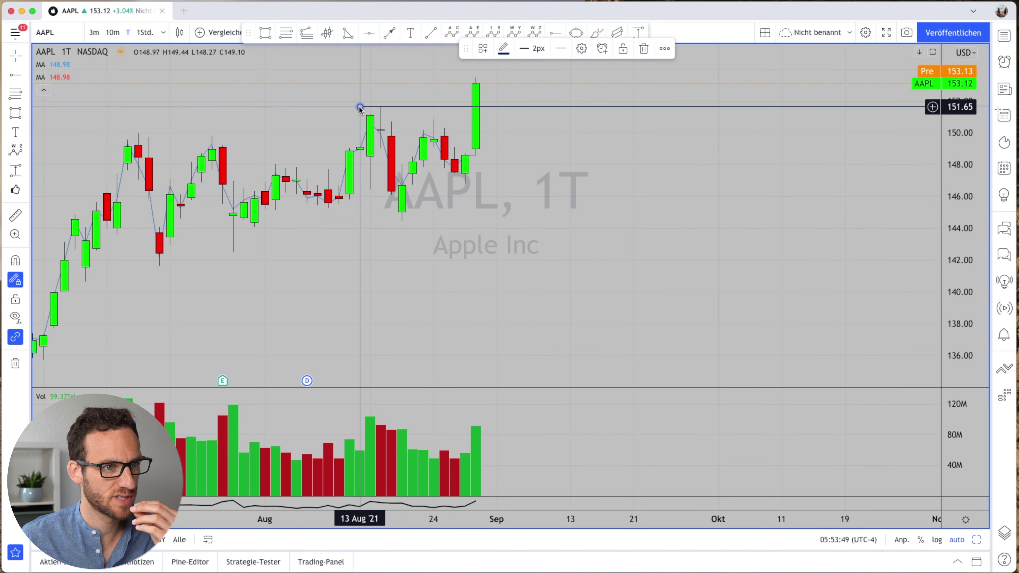
drag(360, 112, 365, 116)
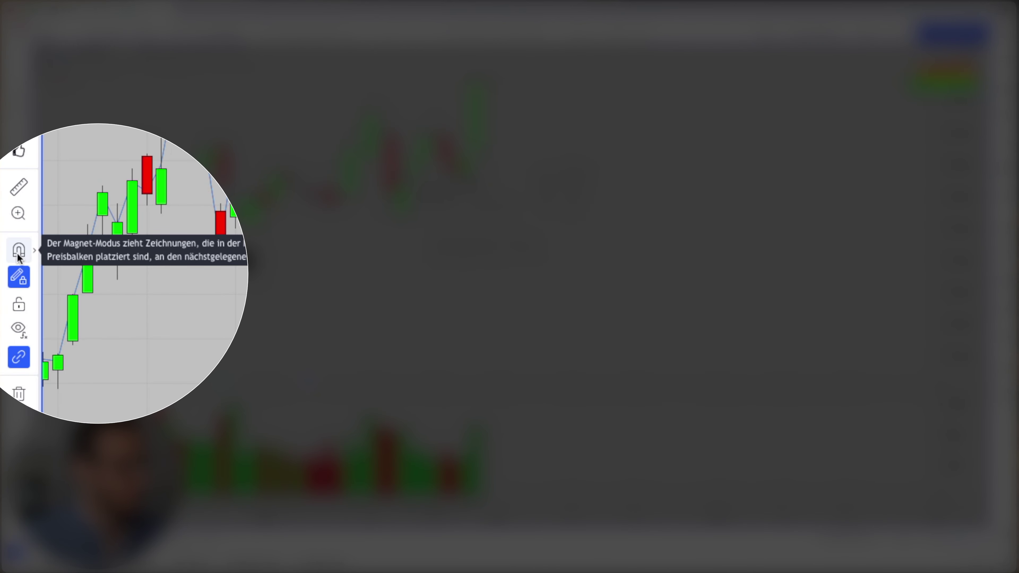
Step: Toggle magnet snapping and abandon a trend line started near 151.85
click(18, 252)
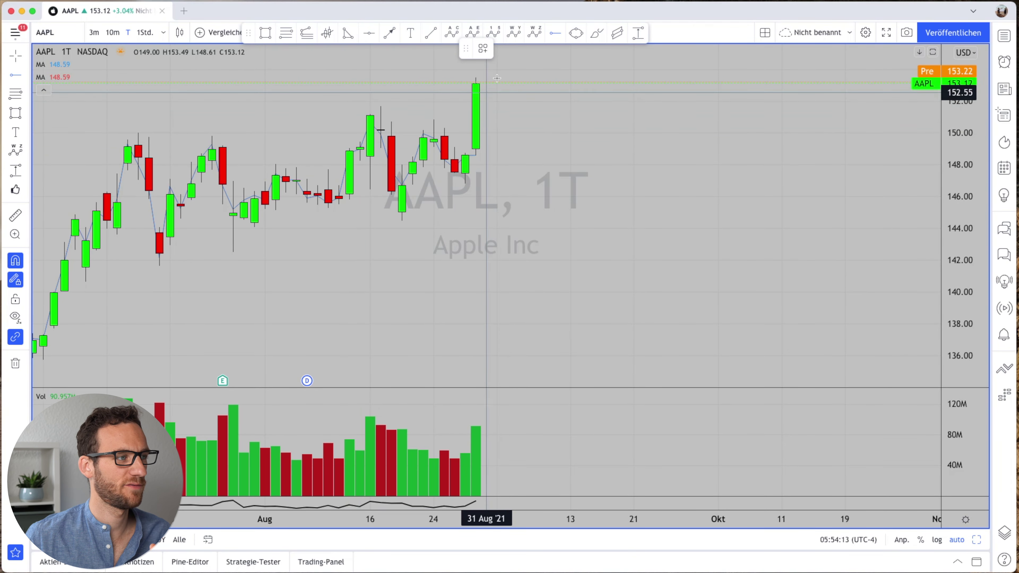
click(15, 261)
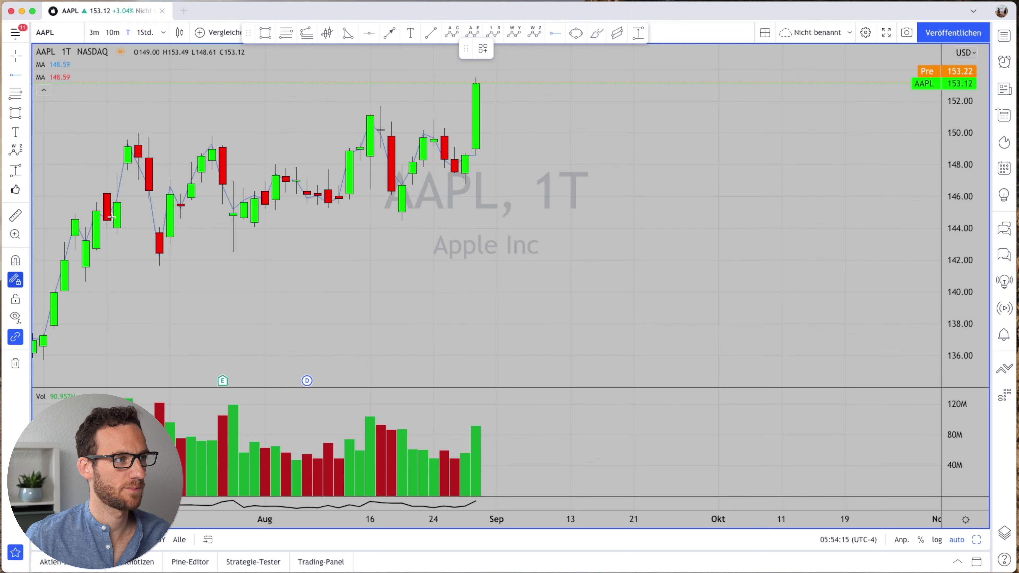
click(430, 33)
click(454, 102)
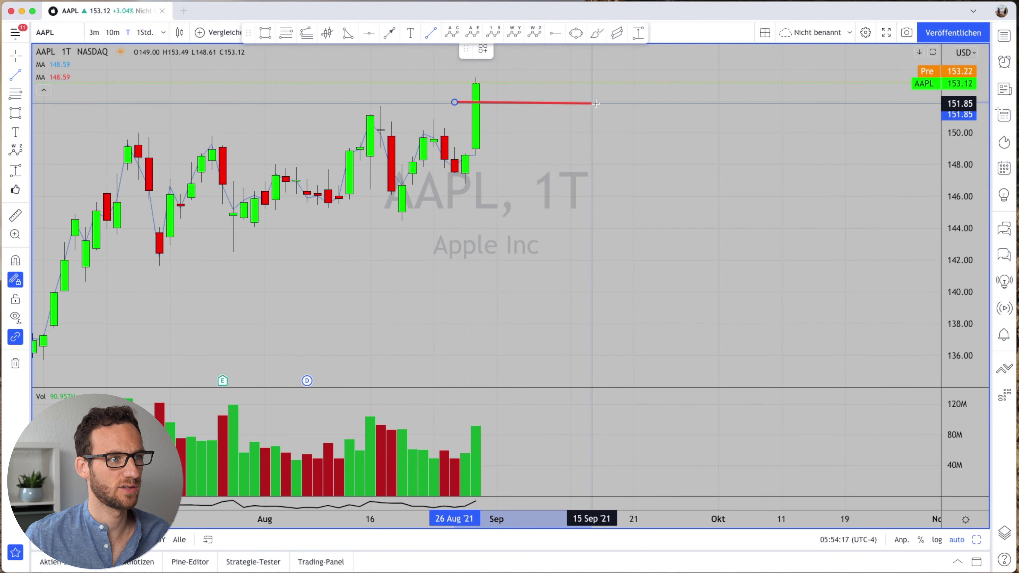
key(Escape)
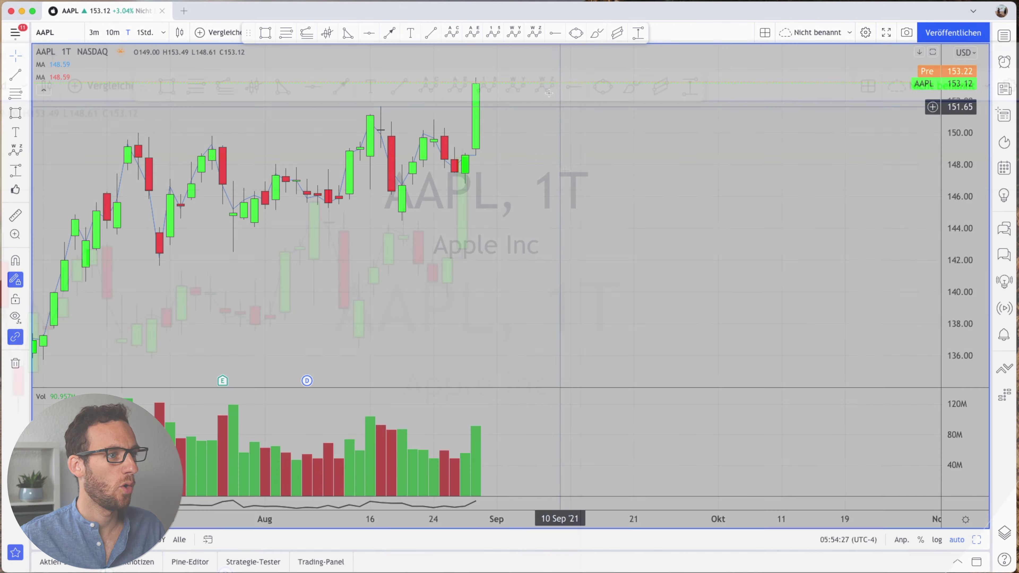
Step: Test Ctrl and the magnet button to snap the crosshair to candle highs
key(ctrl)
key(ctrl)
key(ctrl)
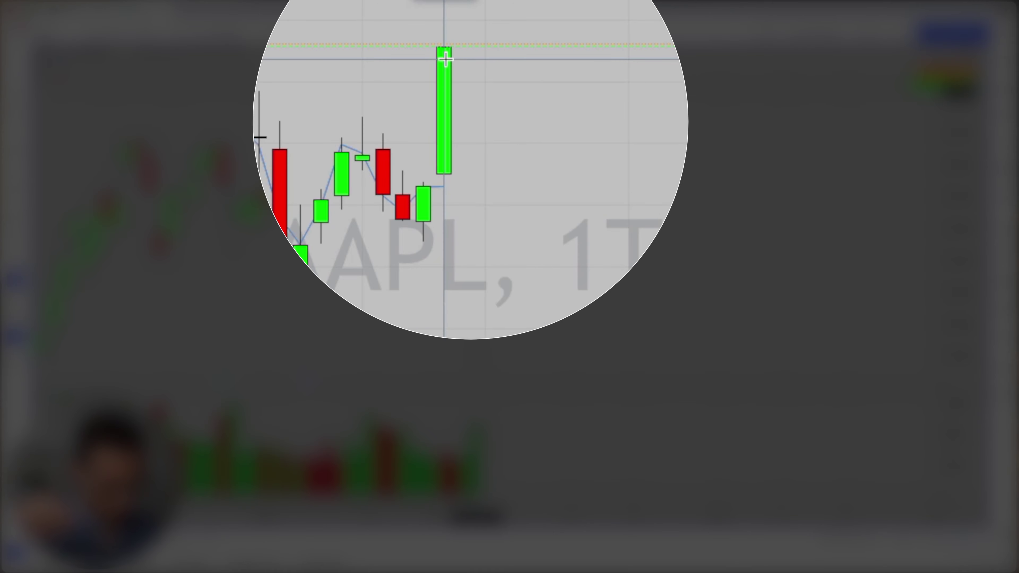
key(ctrl)
key(ctrl)
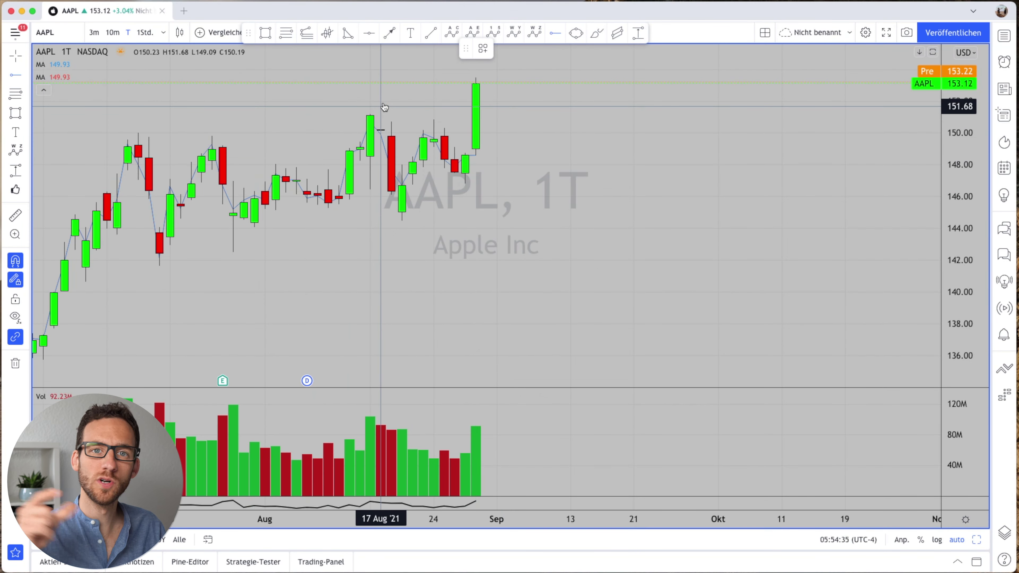
key(ctrl)
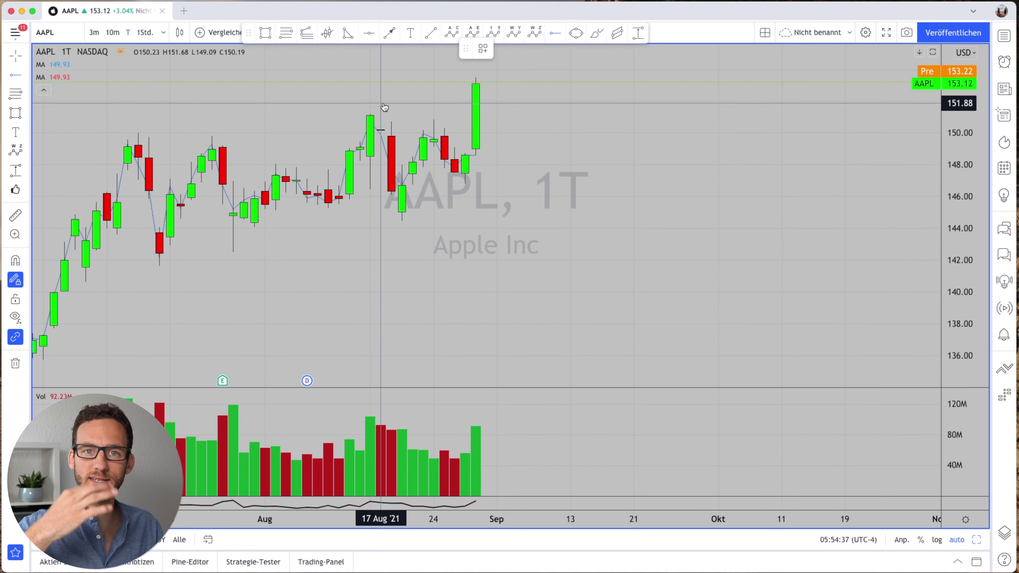
key(ctrl)
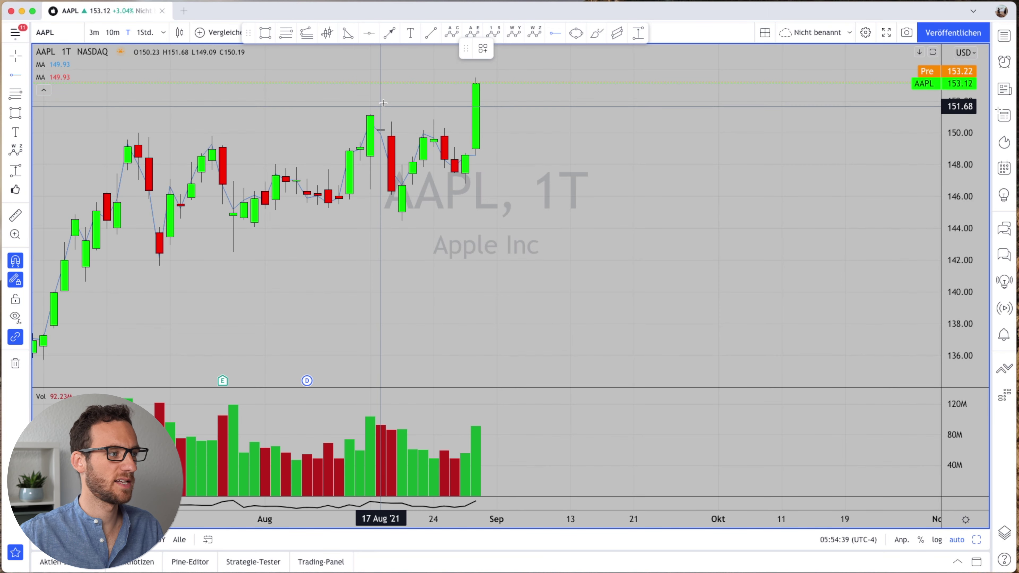
click(15, 261)
click(15, 262)
click(15, 262)
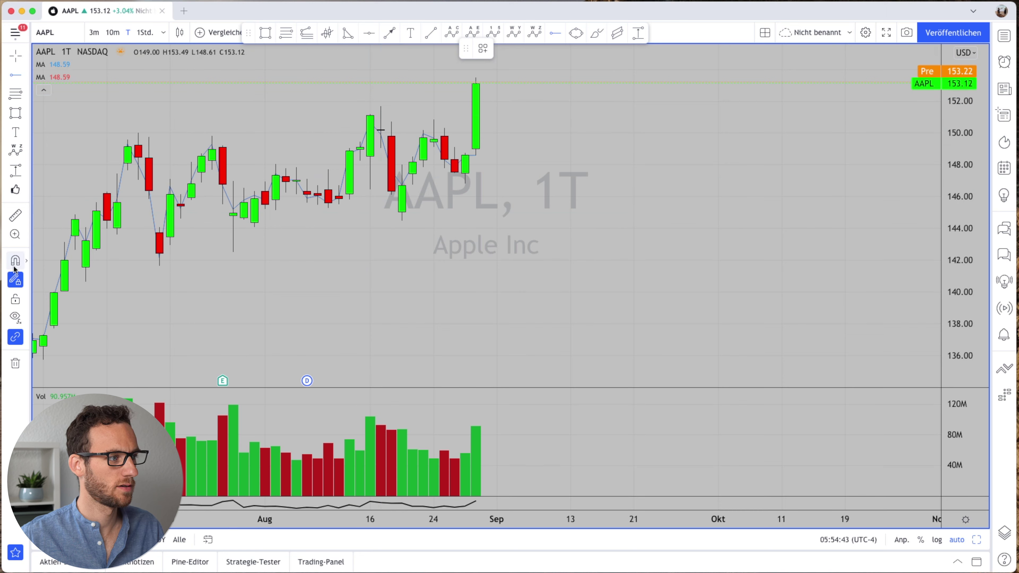
click(15, 262)
Step: Snap to the 17 Aug high and place a horizontal resistance ray at 151.68
click(15, 262)
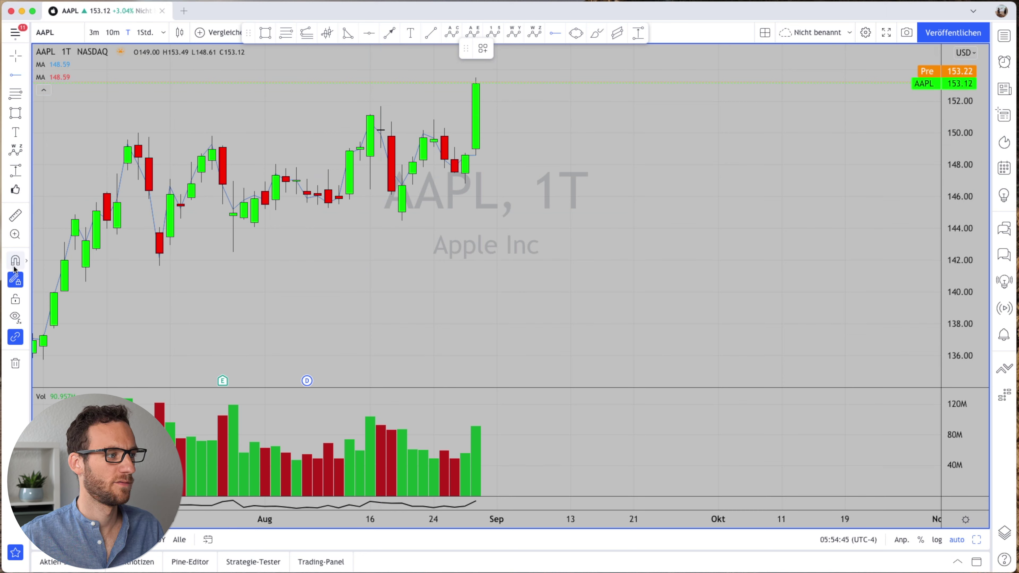
click(15, 262)
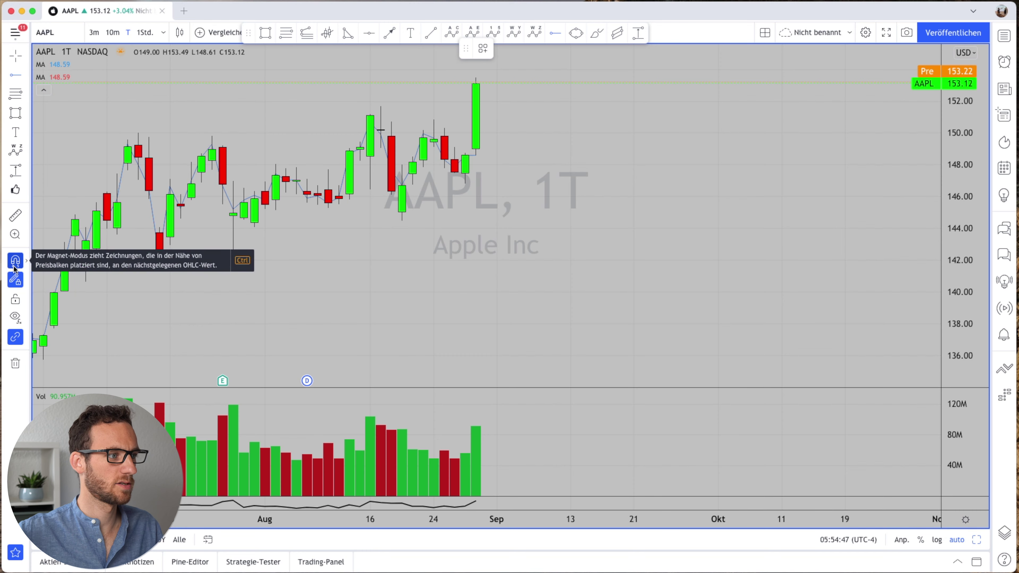
click(15, 268)
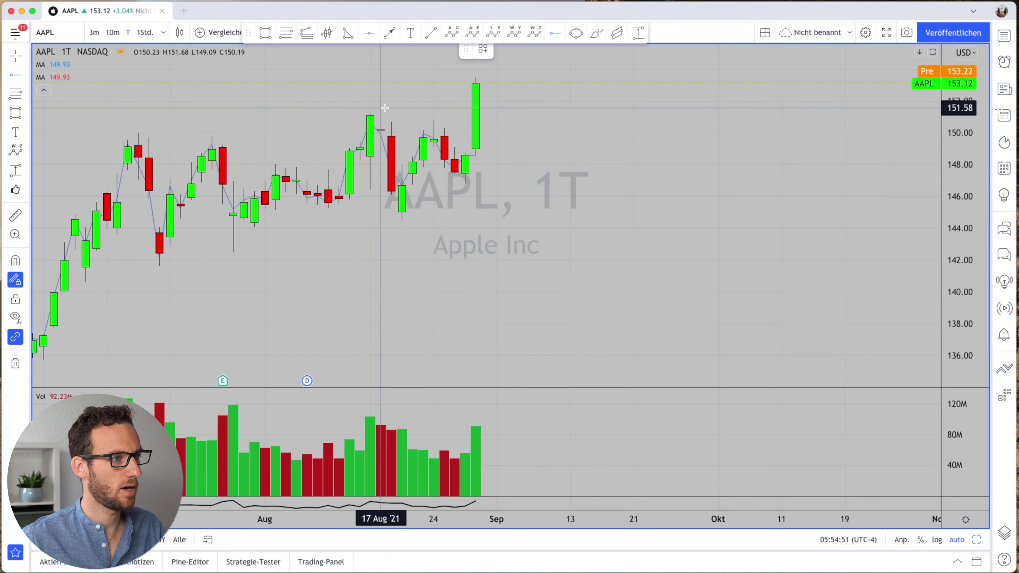
key(super)
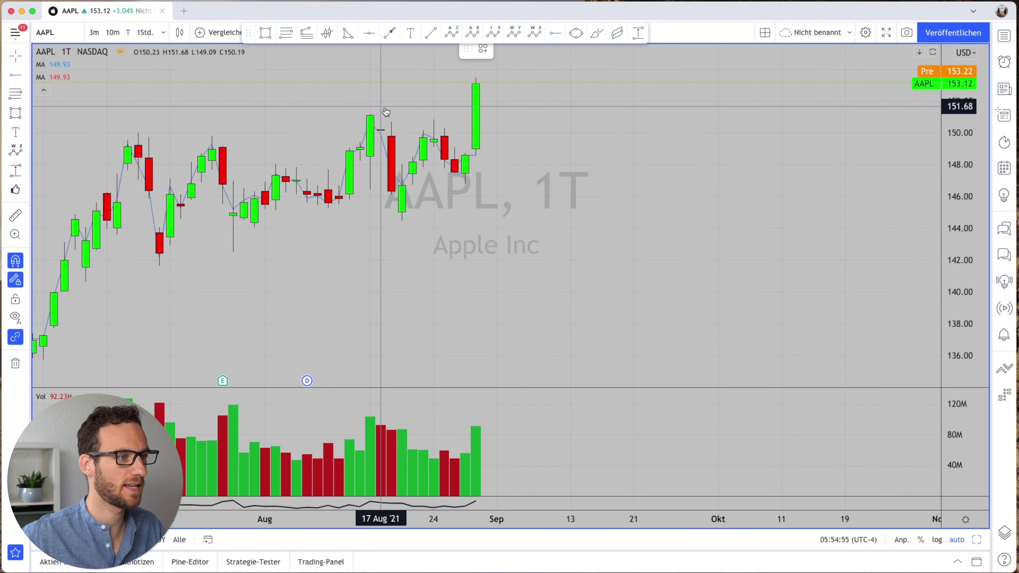
click(385, 112)
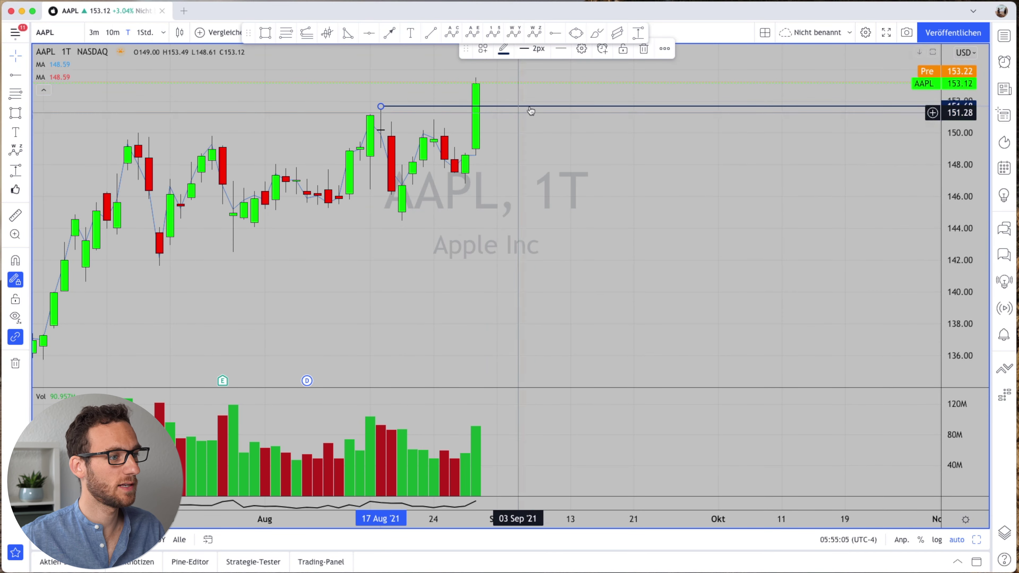
Step: Place a horizontal support ray at the 19 Aug low (144.50), then zoom out
click(404, 224)
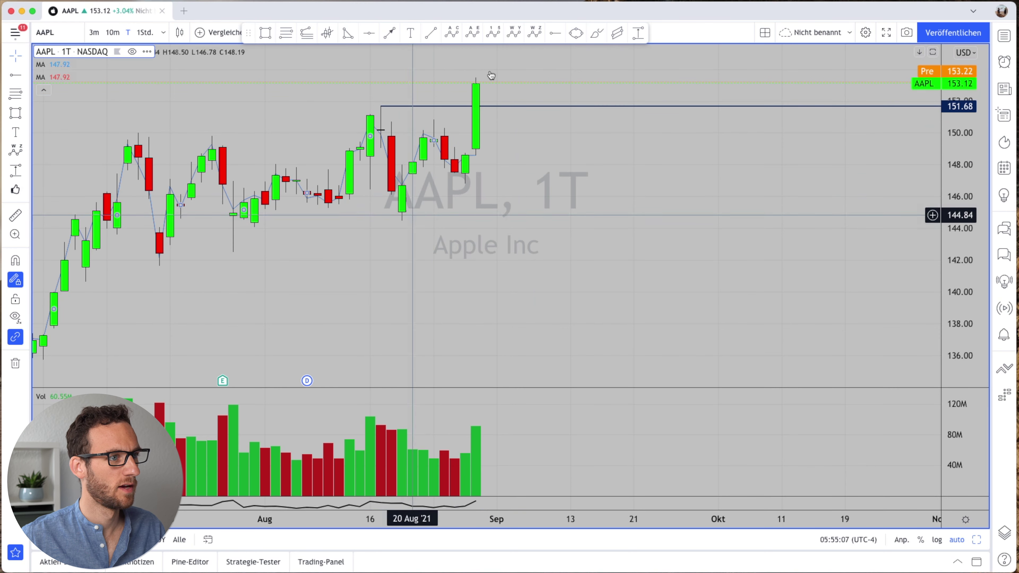
click(555, 32)
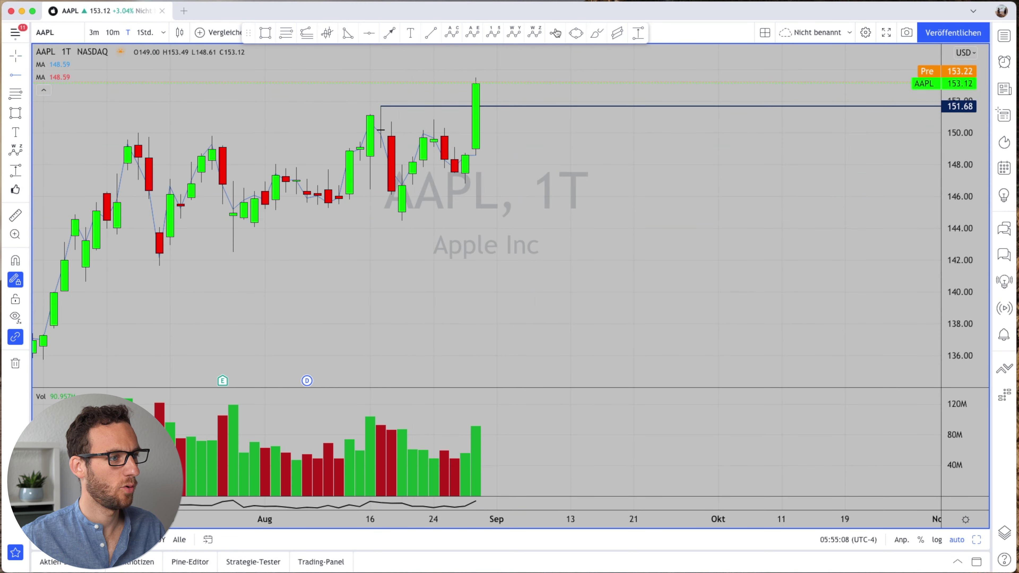
click(402, 220)
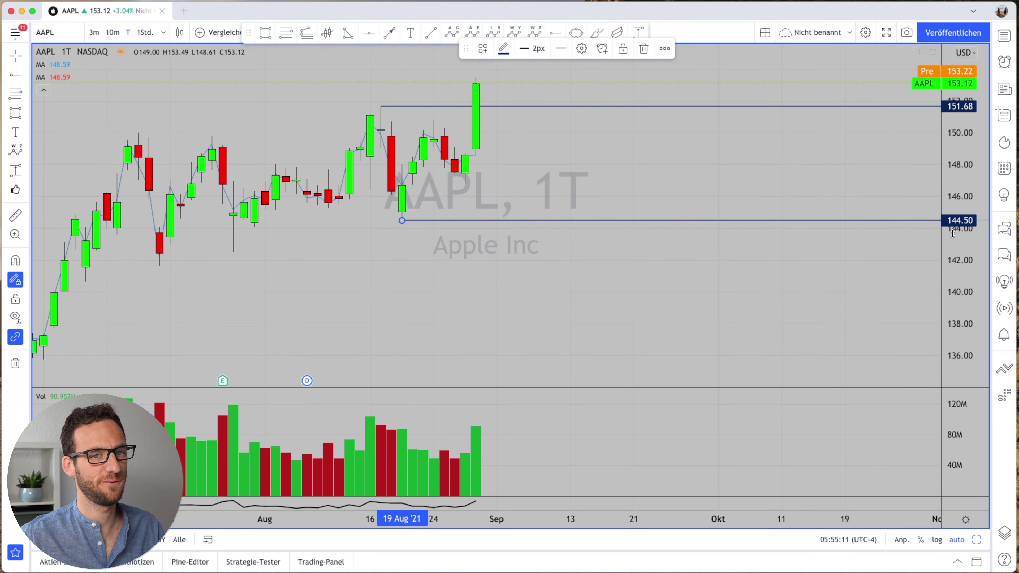
scroll(946, 232, down, 2)
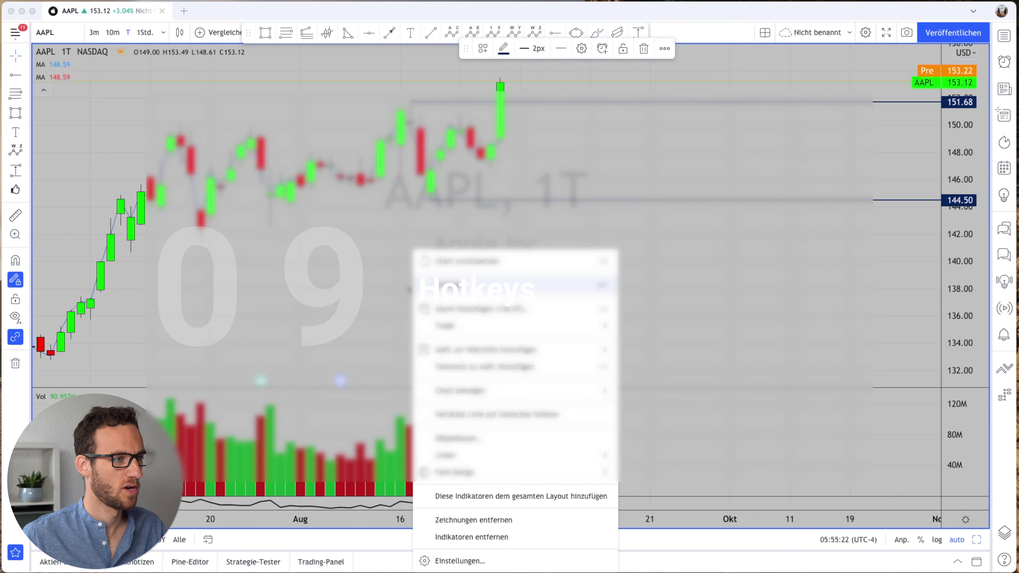
Step: Reset the chart view with Alt+R, then measure 03–16 Aug and clear the measurement
right_click(413, 288)
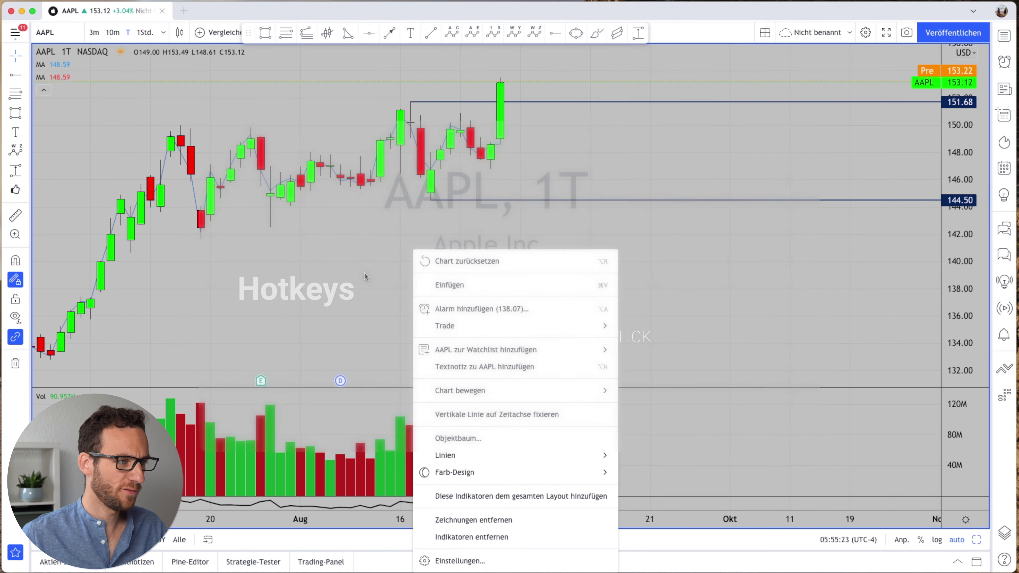
key(Escape)
key(alt+r)
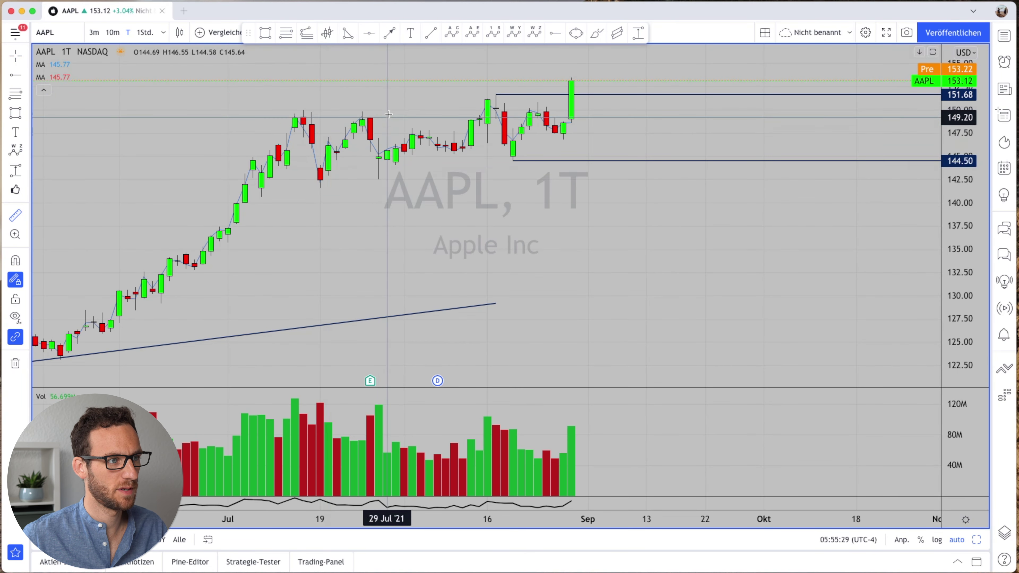
shift+click(412, 95)
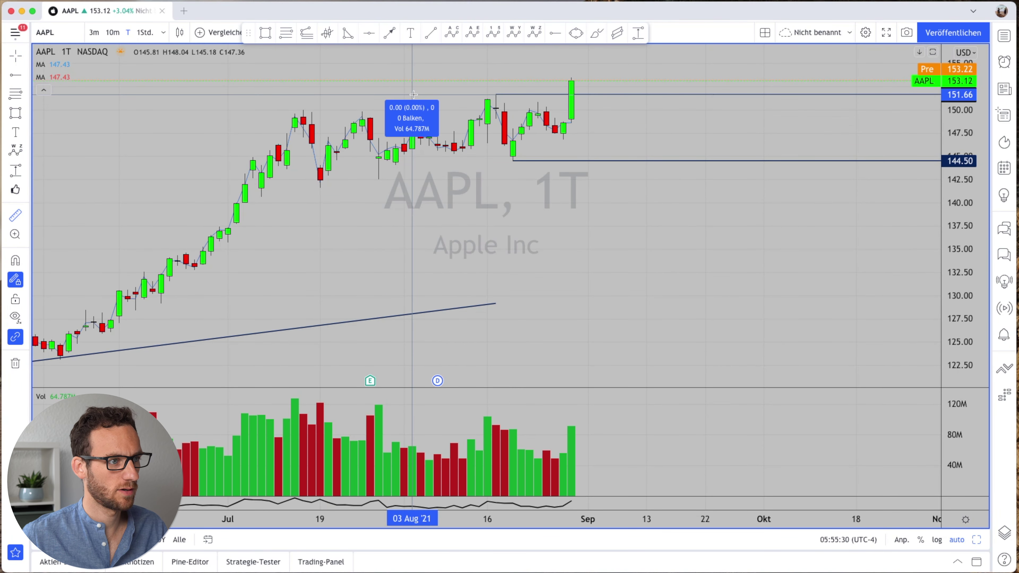
click(486, 161)
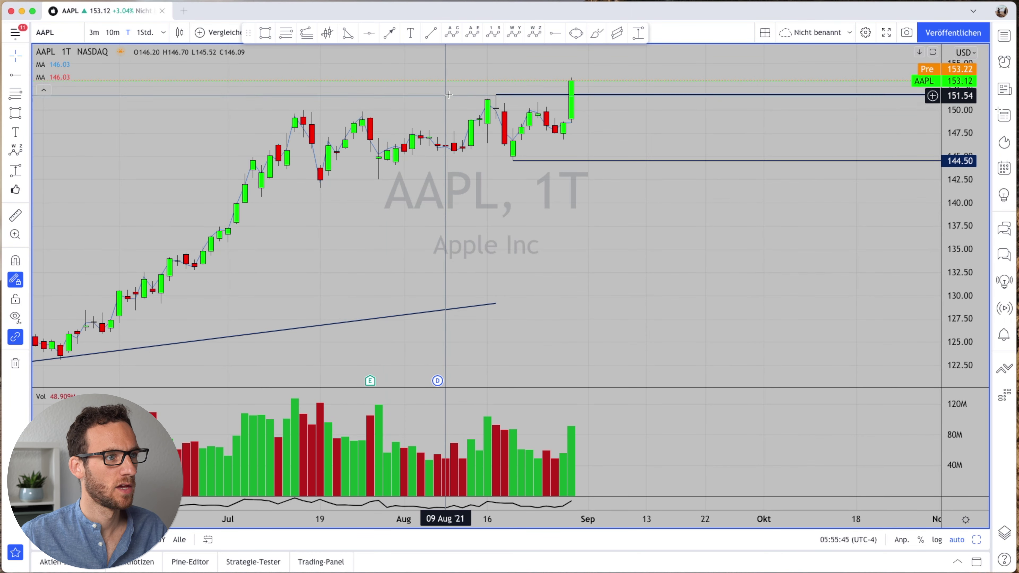
click(431, 35)
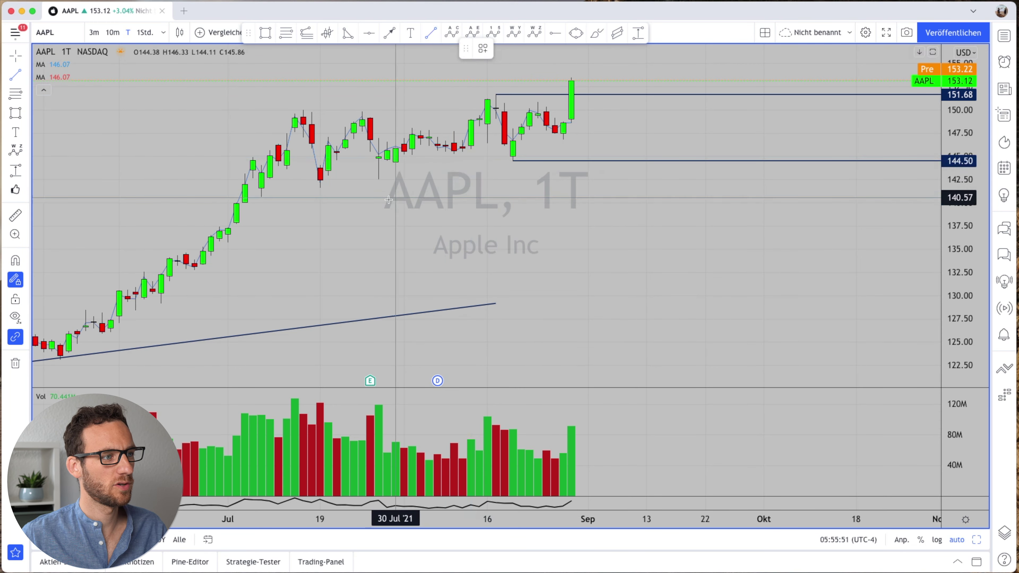
click(420, 222)
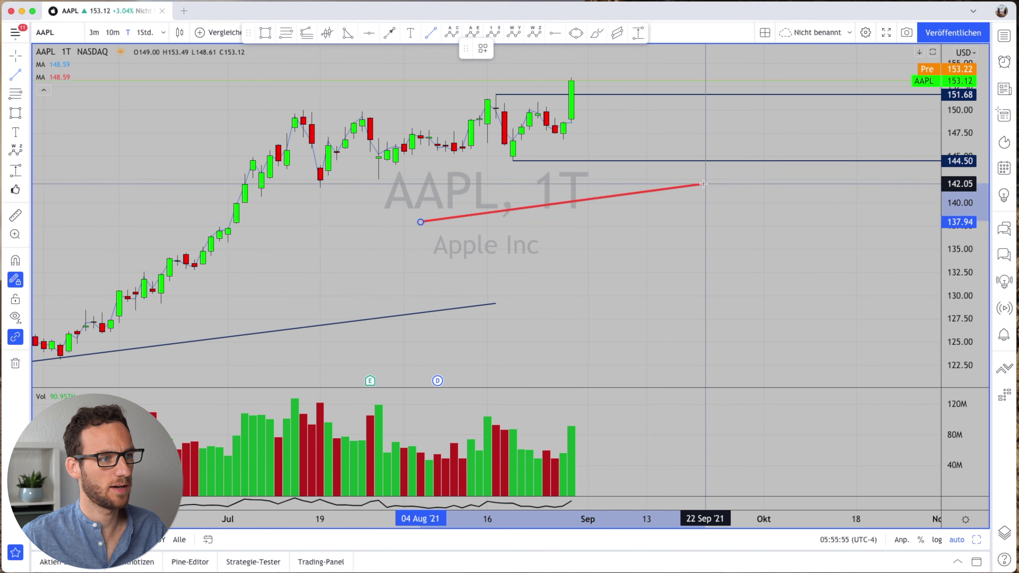
key(Escape)
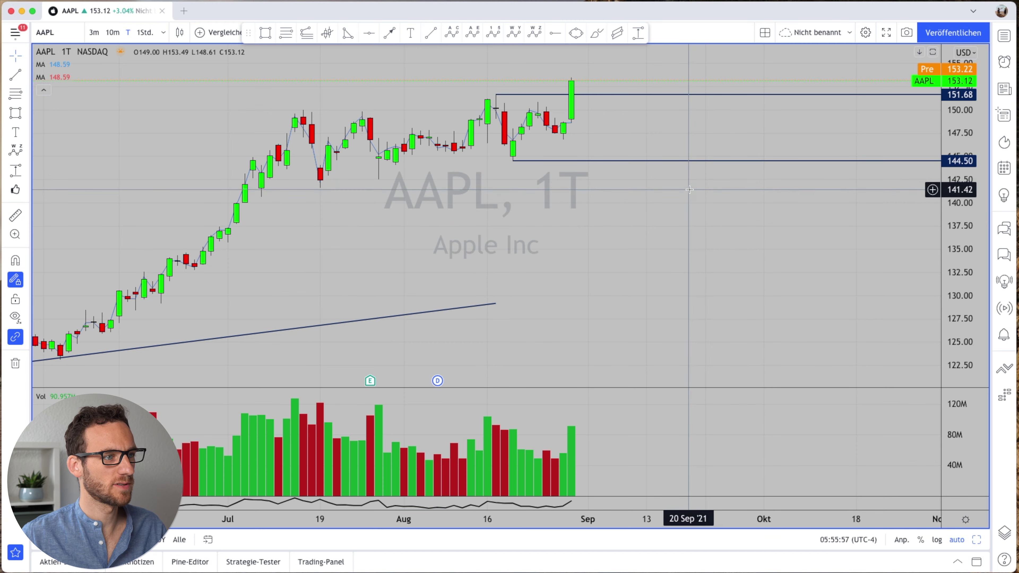
shift+click(472, 94)
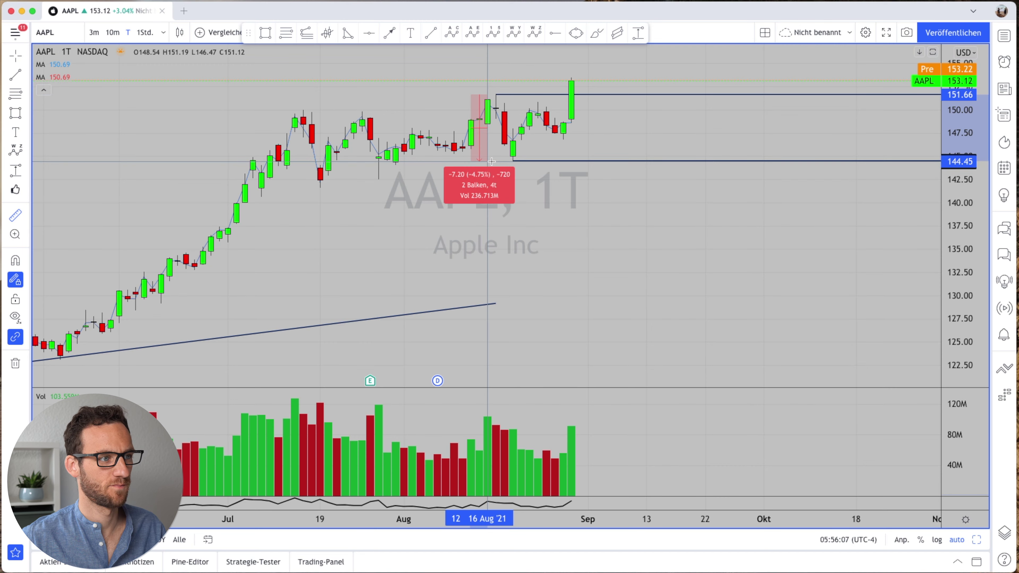
click(491, 162)
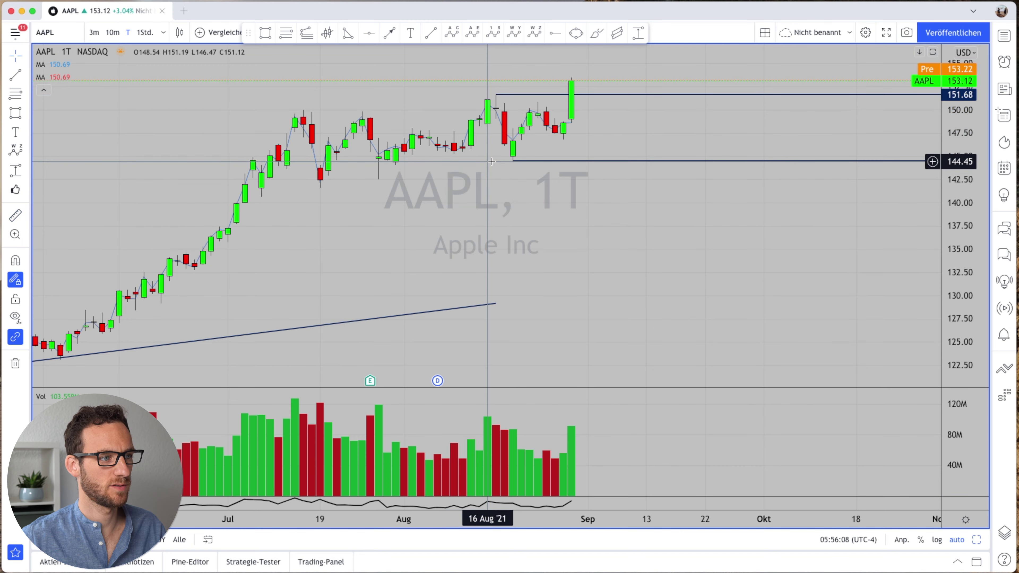
shift+click(483, 178)
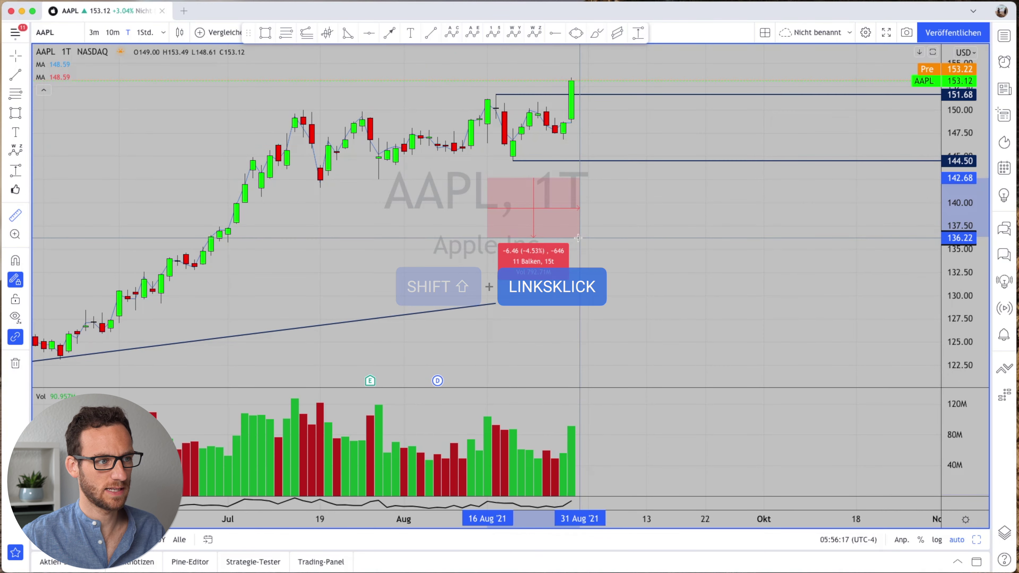
click(589, 256)
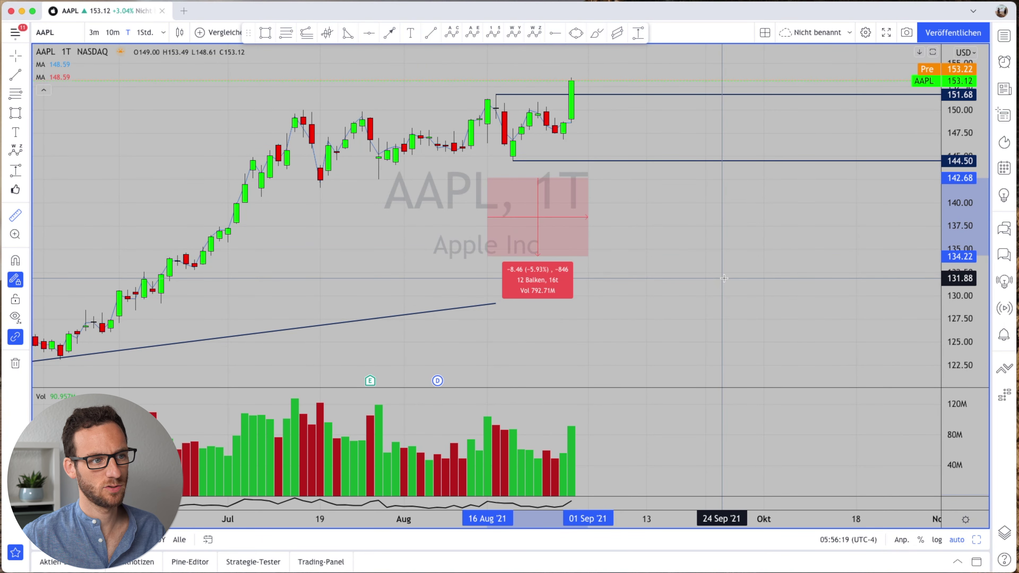
shift+click(723, 278)
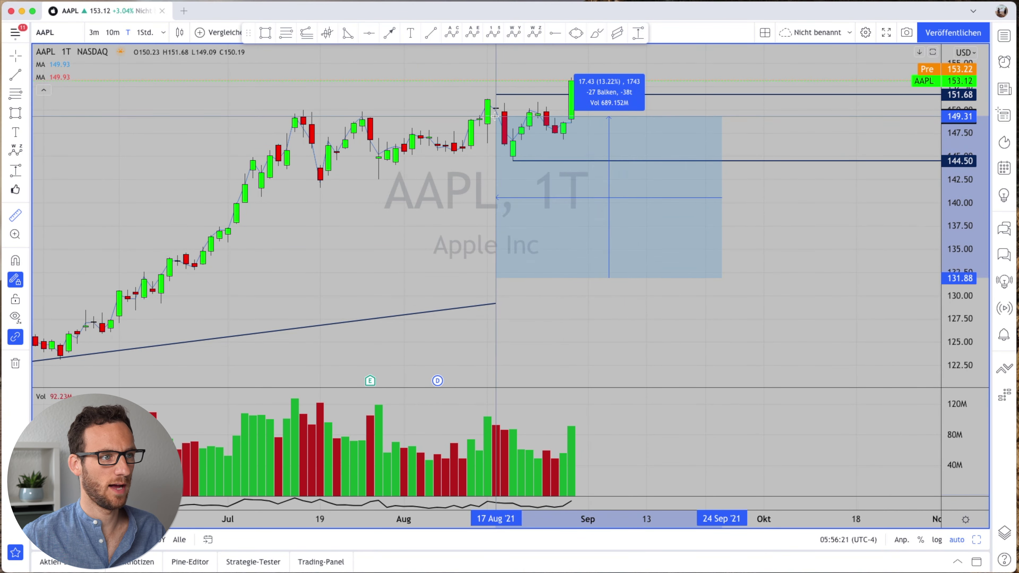
click(625, 185)
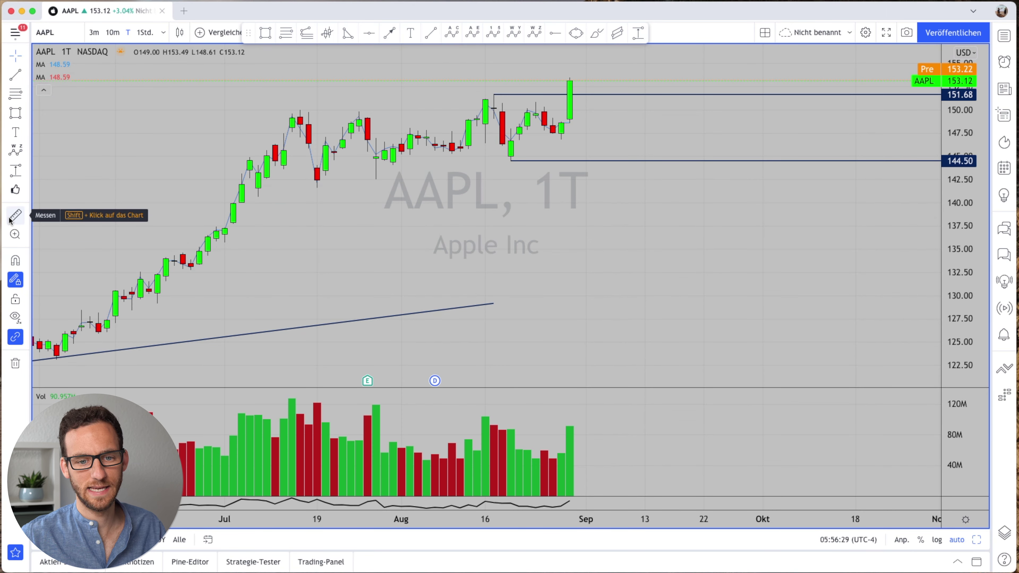
Step: Zoom out and bring up the 'AAPL zur Watchlist hinzufügen' watchlist submenu
right_click(369, 229)
click(370, 228)
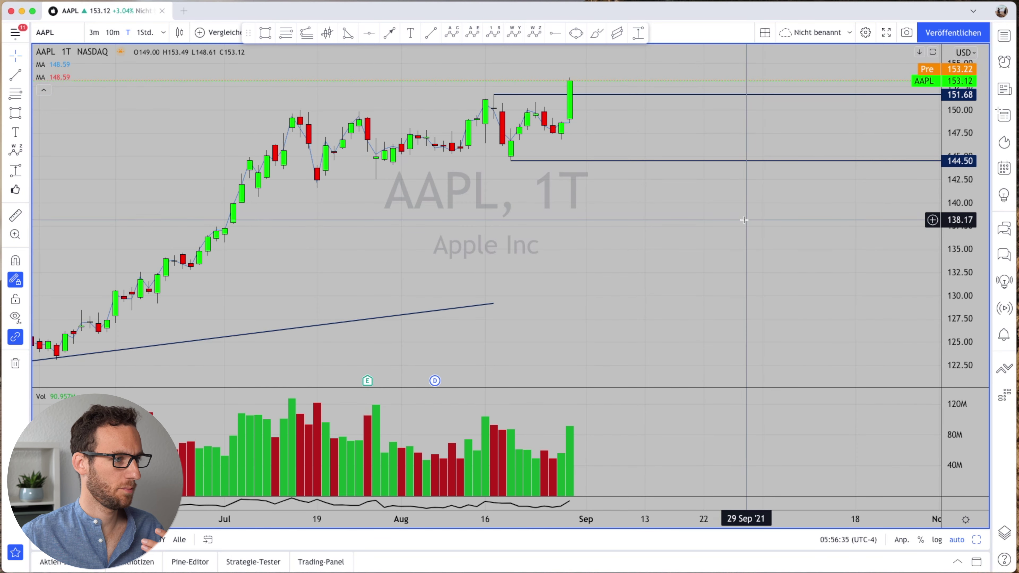
scroll(743, 219, down, 3)
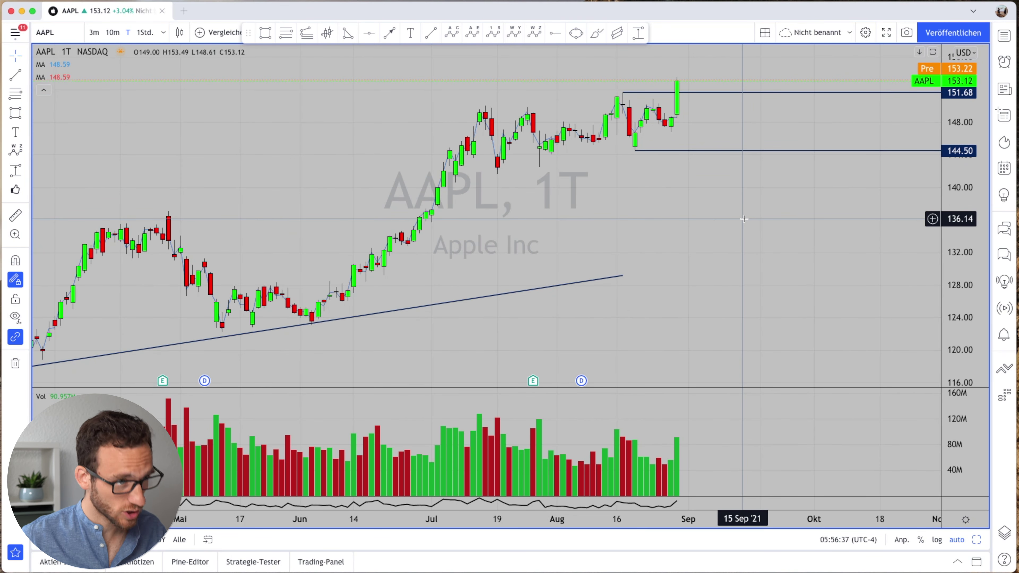
right_click(645, 254)
mouse_move(681, 328)
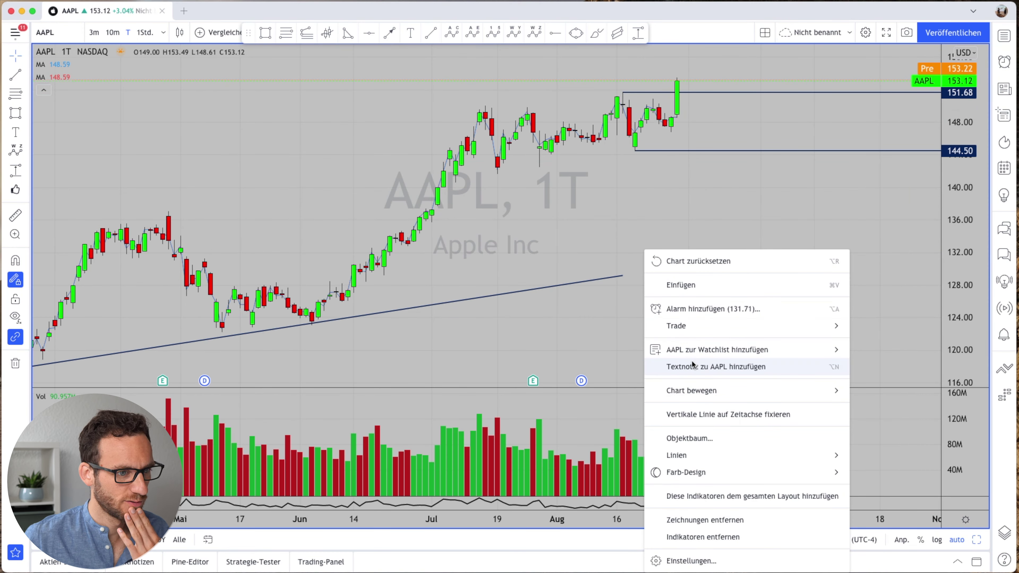
mouse_move(685, 359)
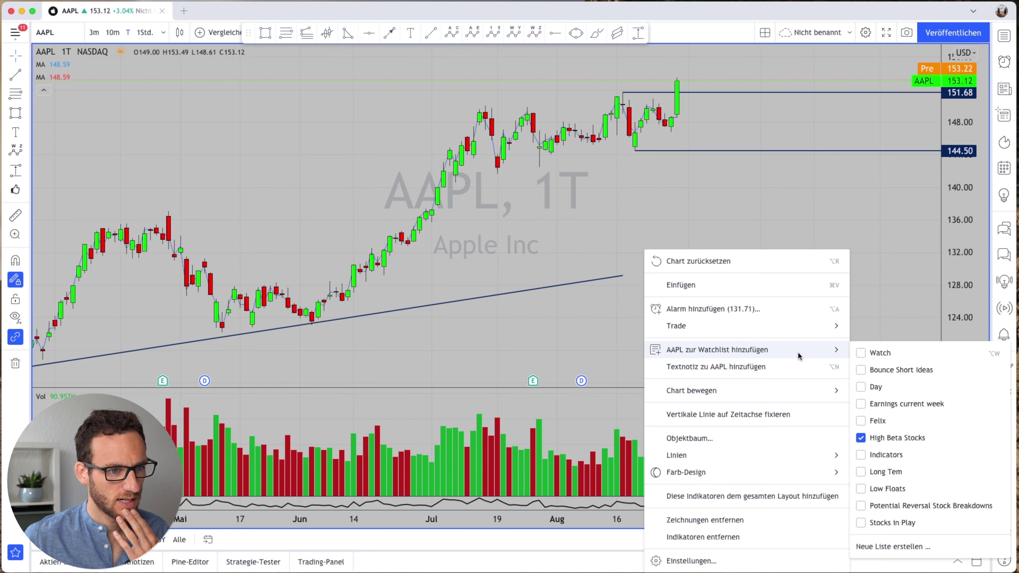
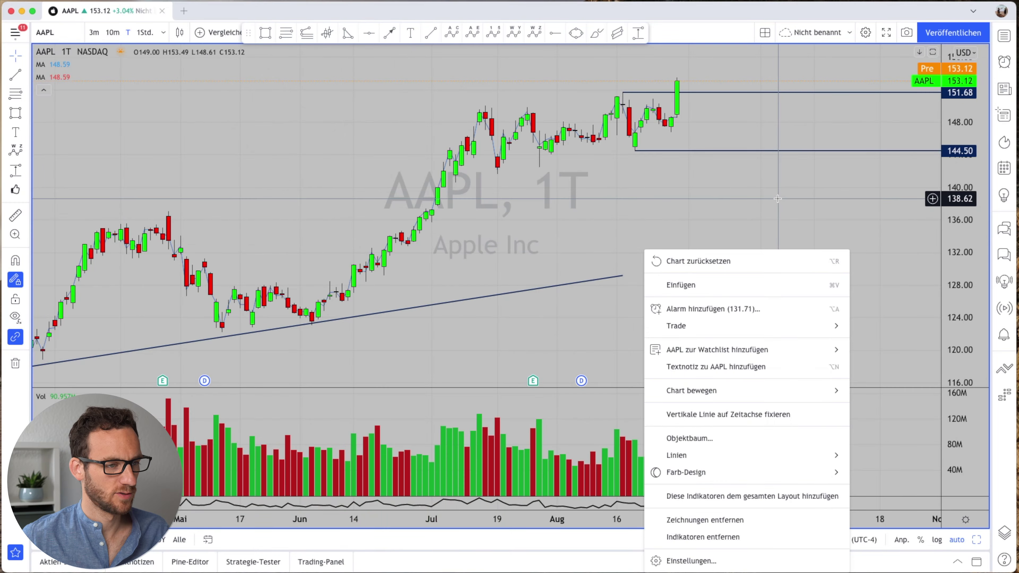
Step: Dismiss the chart menu and show the watchlist with Alt+W, listing AAPL beside CRM, TSLA and BTCUSD
click(745, 198)
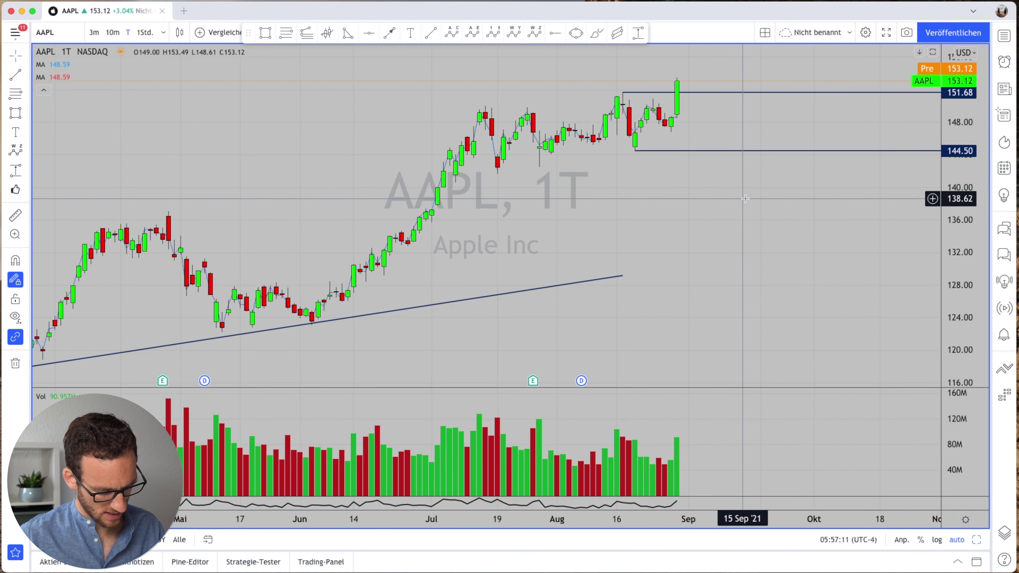
key(alt+w)
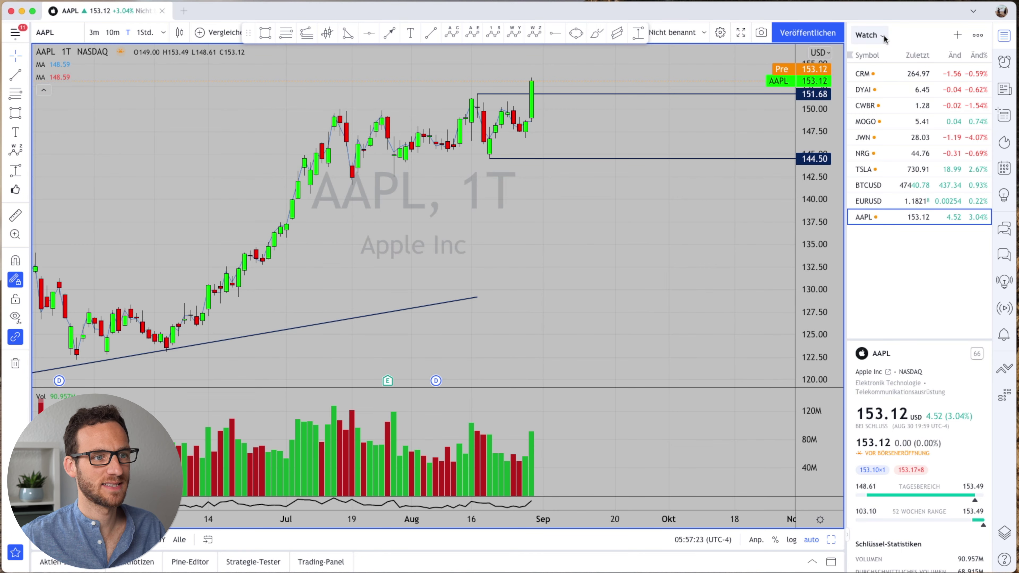
click(869, 35)
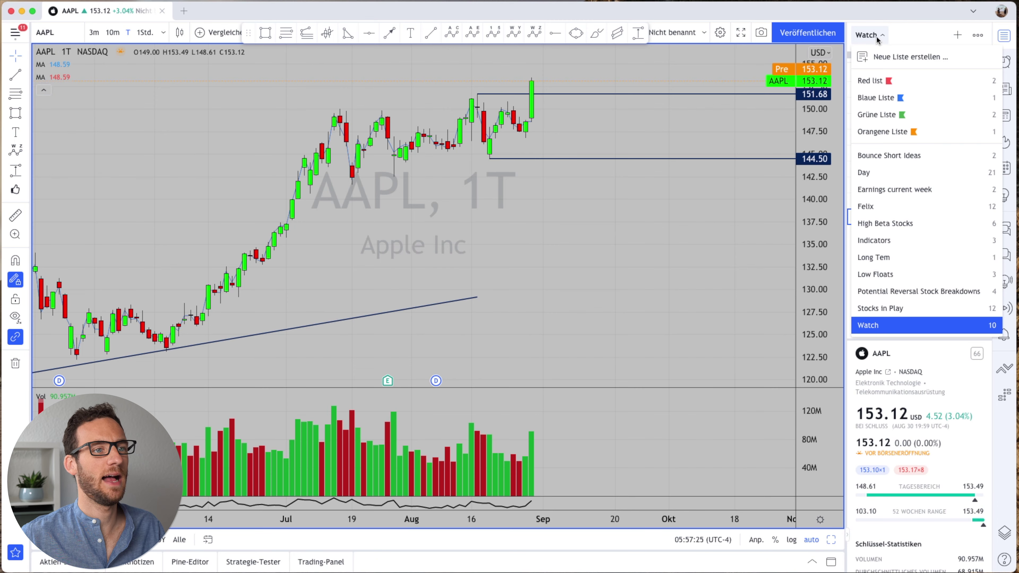
click(876, 39)
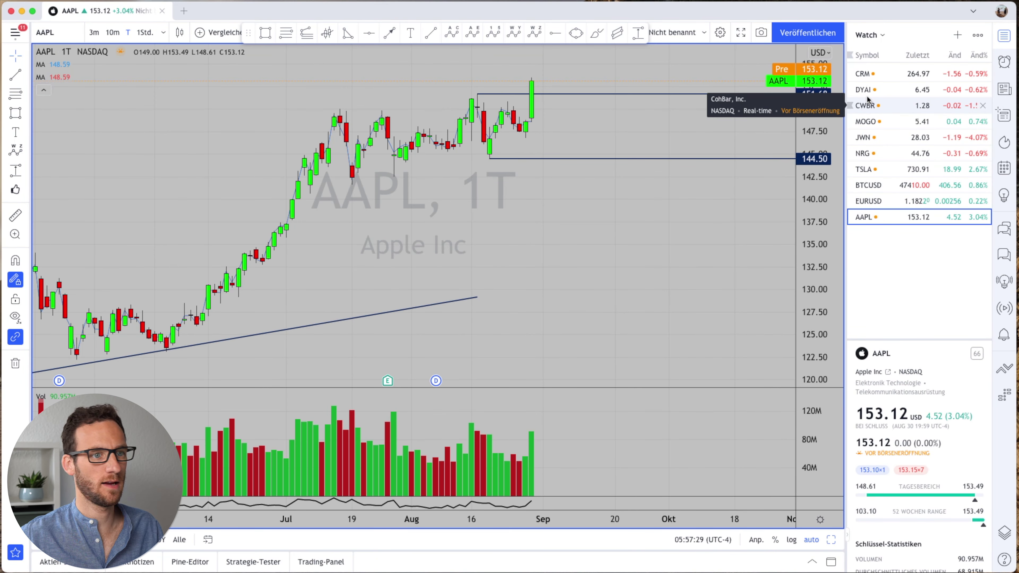
click(880, 37)
click(880, 36)
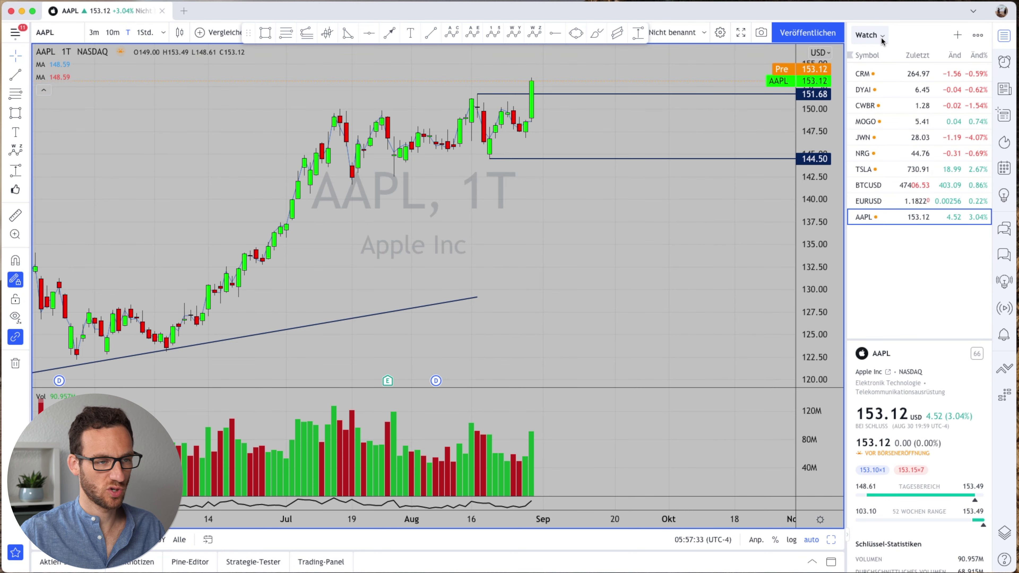
right_click(520, 175)
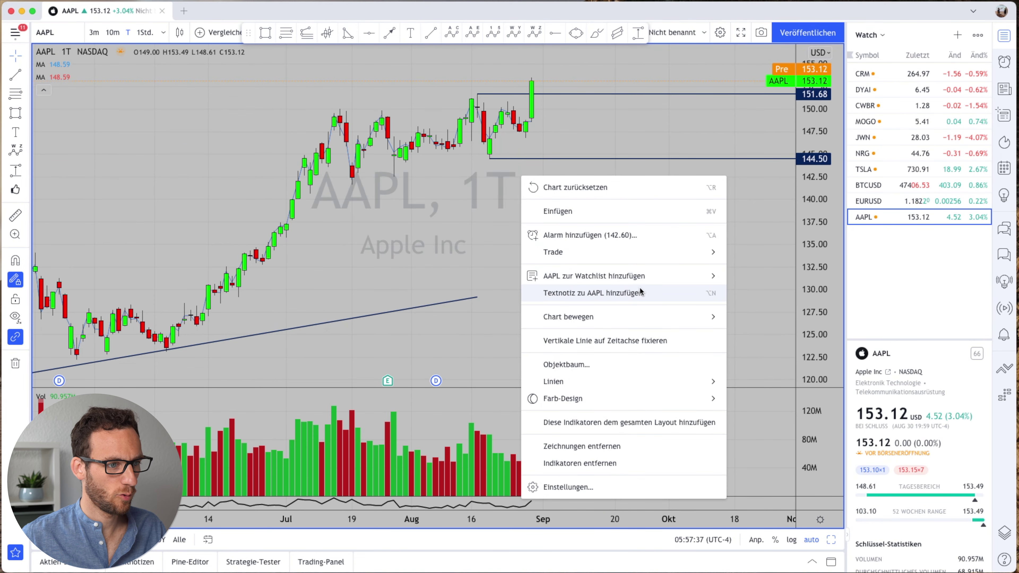
mouse_move(646, 277)
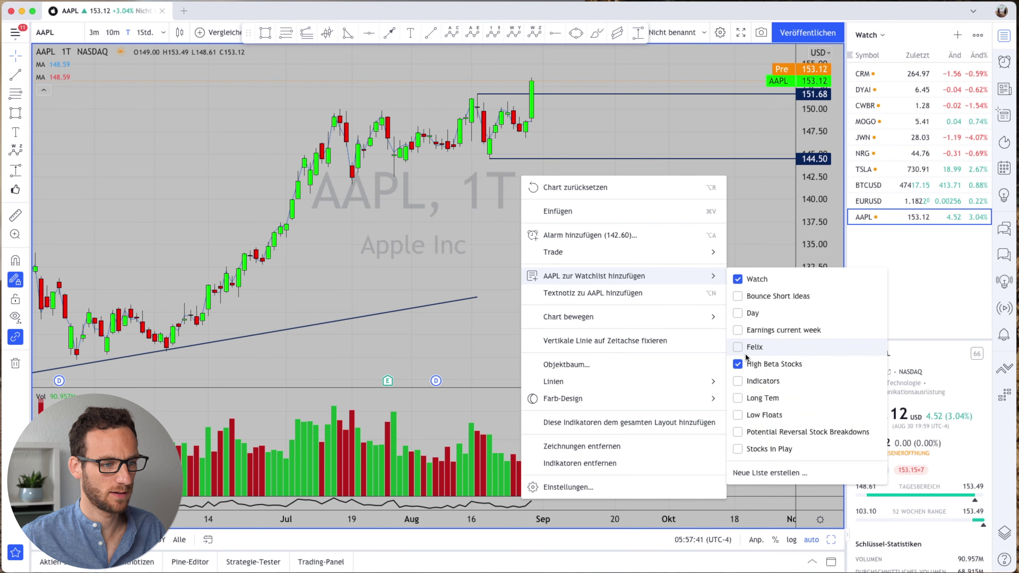
click(682, 207)
right_click(701, 203)
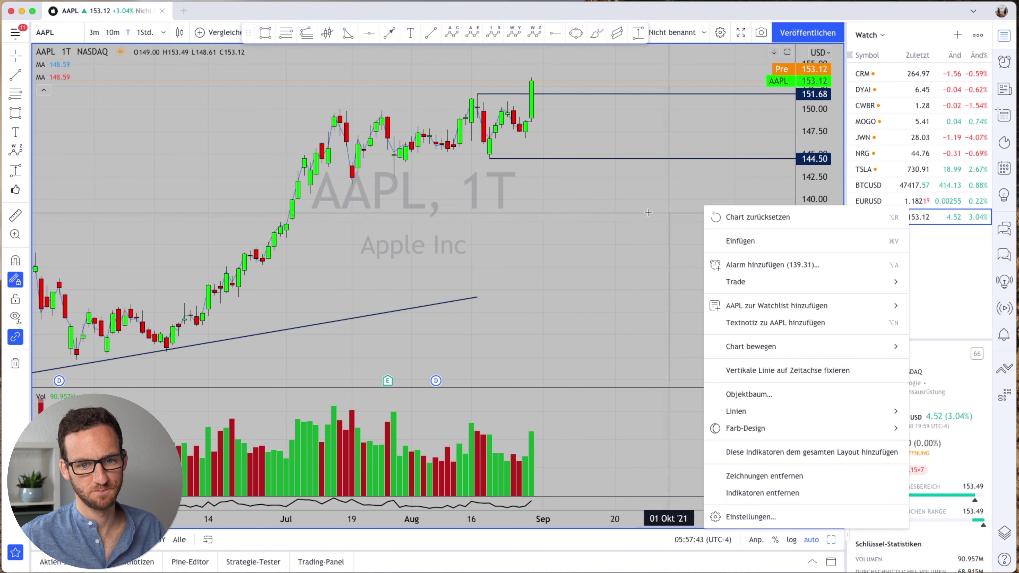
click(627, 214)
scroll(627, 214, down, 5)
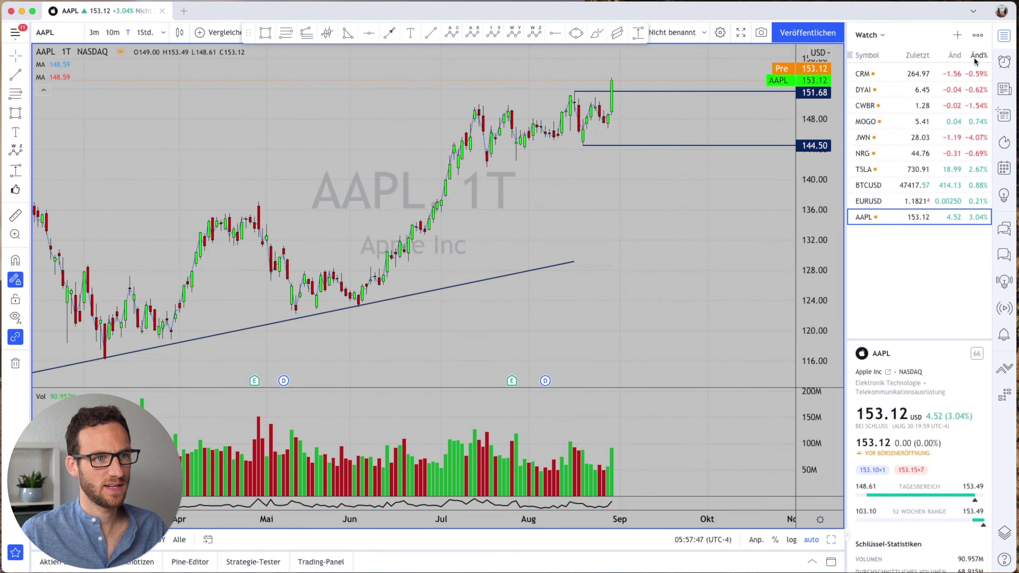
Step: Hide the watchlist, zoom the AAPL chart out, then maximise and restore the price pane
click(1001, 33)
scroll(756, 278, down, 5)
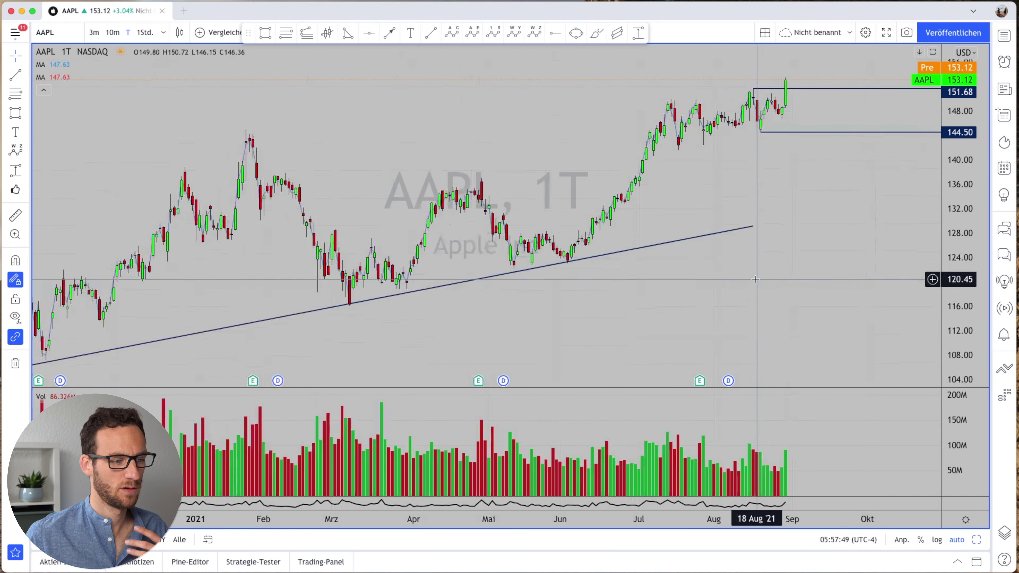
scroll(755, 278, down, 5)
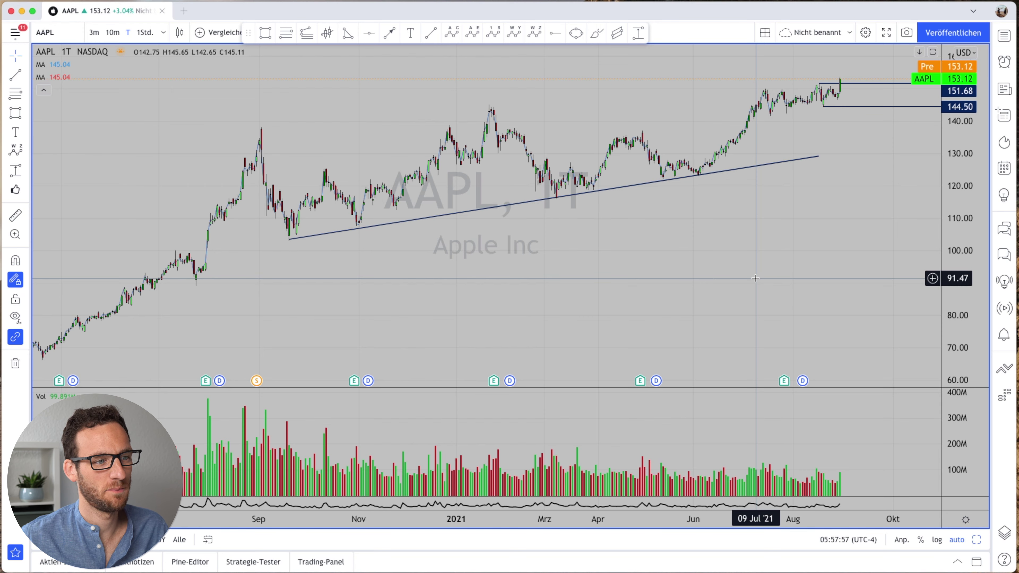
double_click(756, 279)
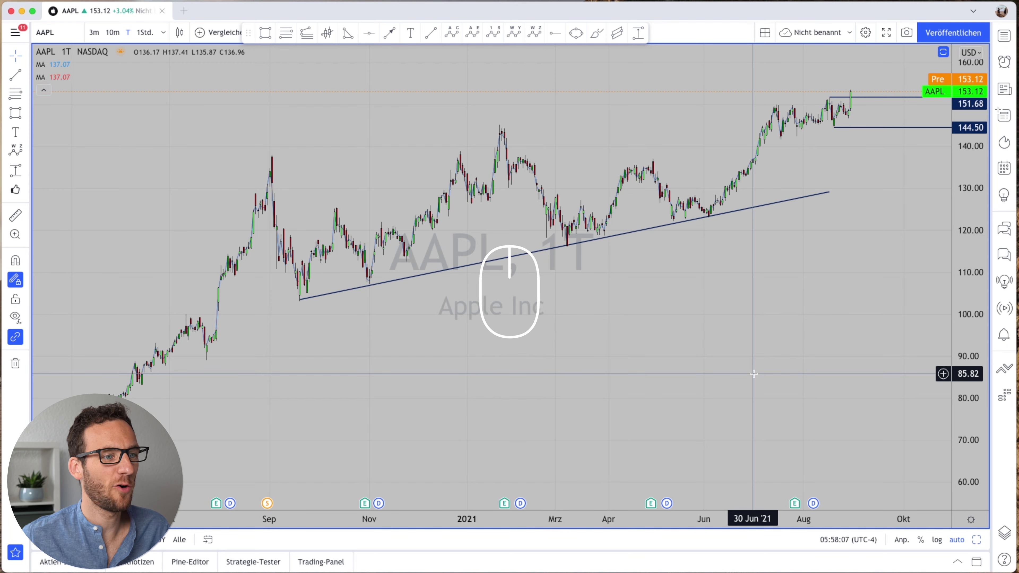
double_click(753, 373)
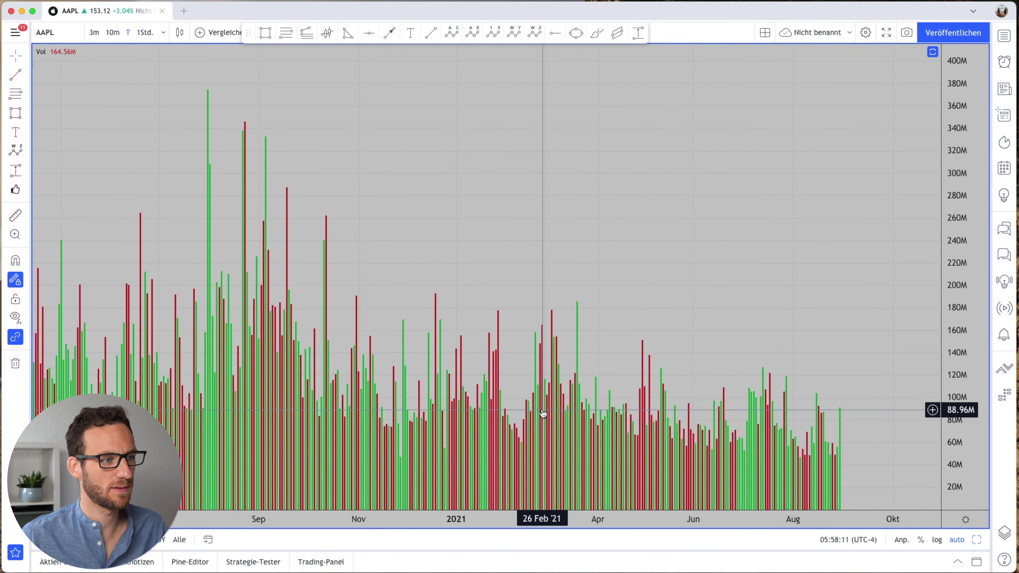
double_click(542, 411)
scroll(403, 256, down, 10)
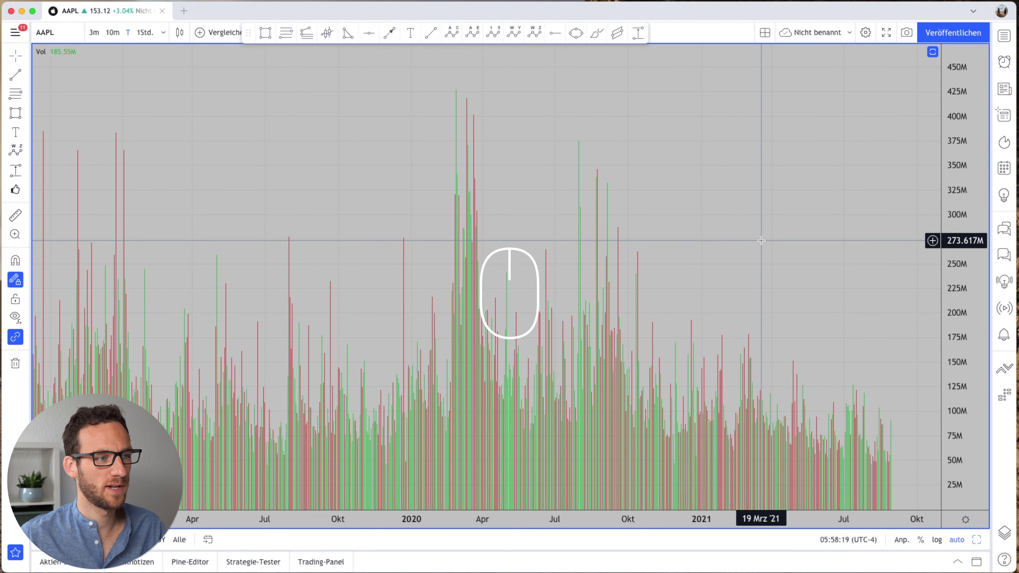
double_click(761, 241)
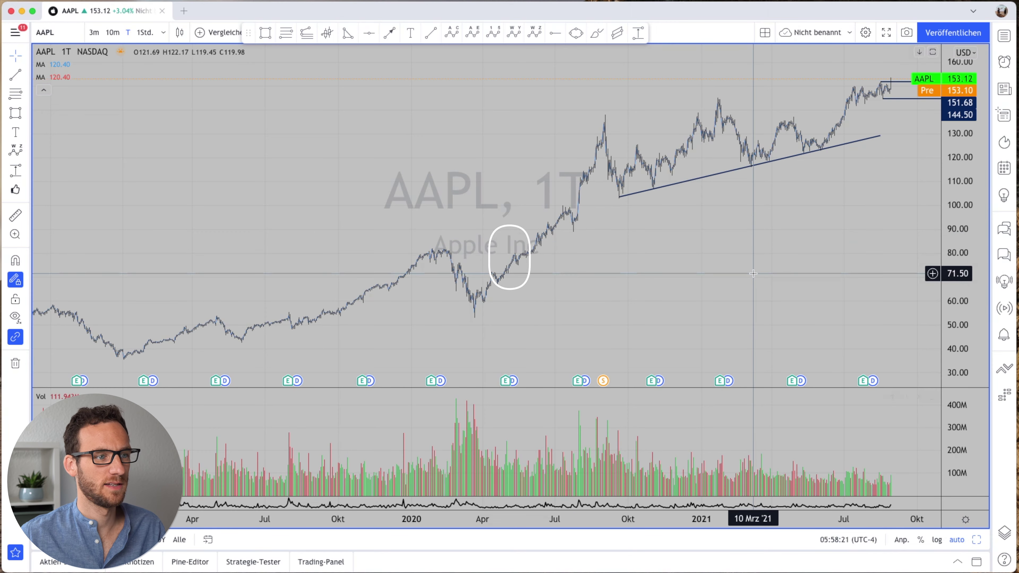
double_click(752, 273)
double_click(753, 274)
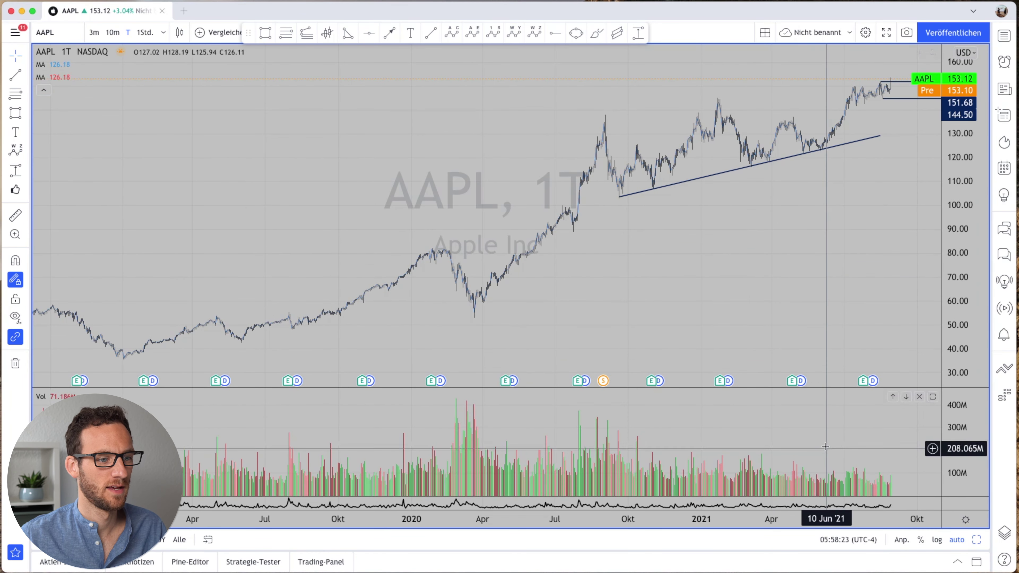
double_click(822, 423)
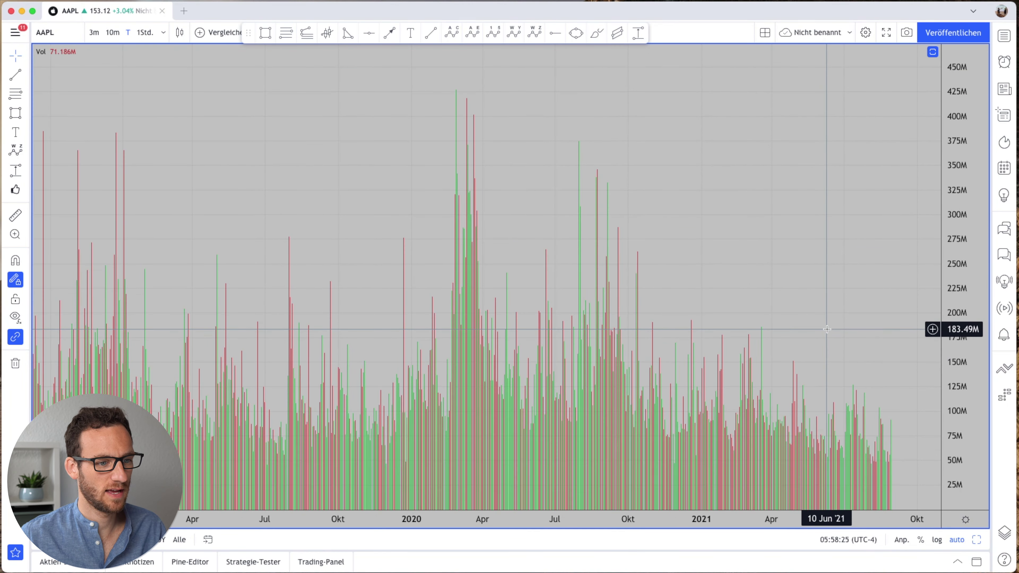
double_click(836, 337)
double_click(870, 504)
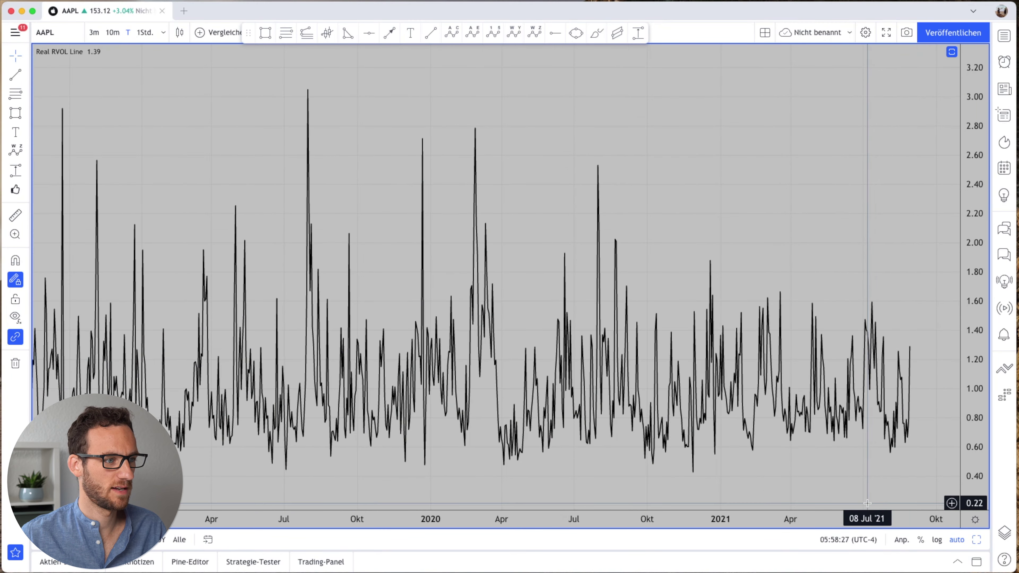
scroll(757, 451, down, 3)
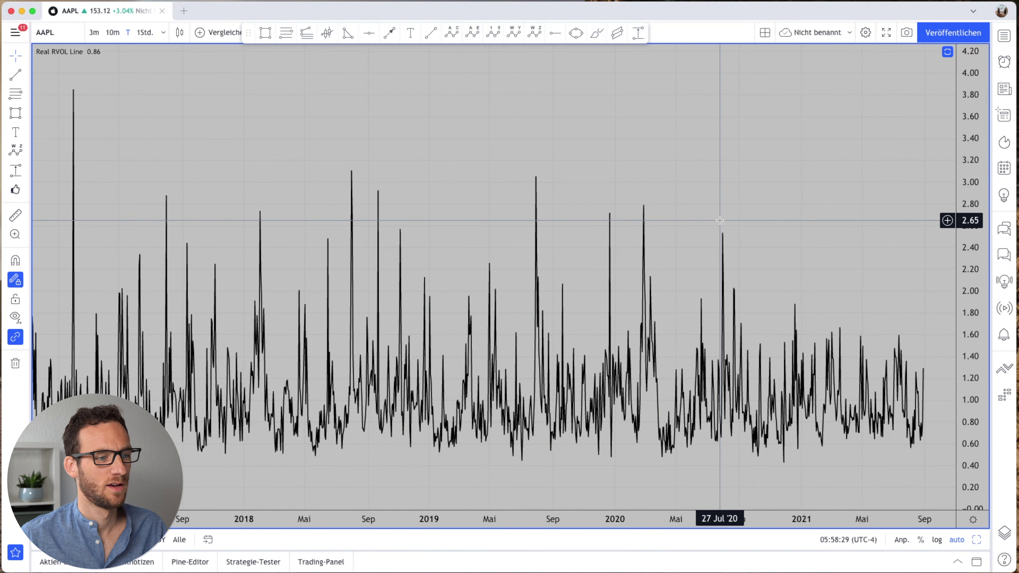
double_click(718, 221)
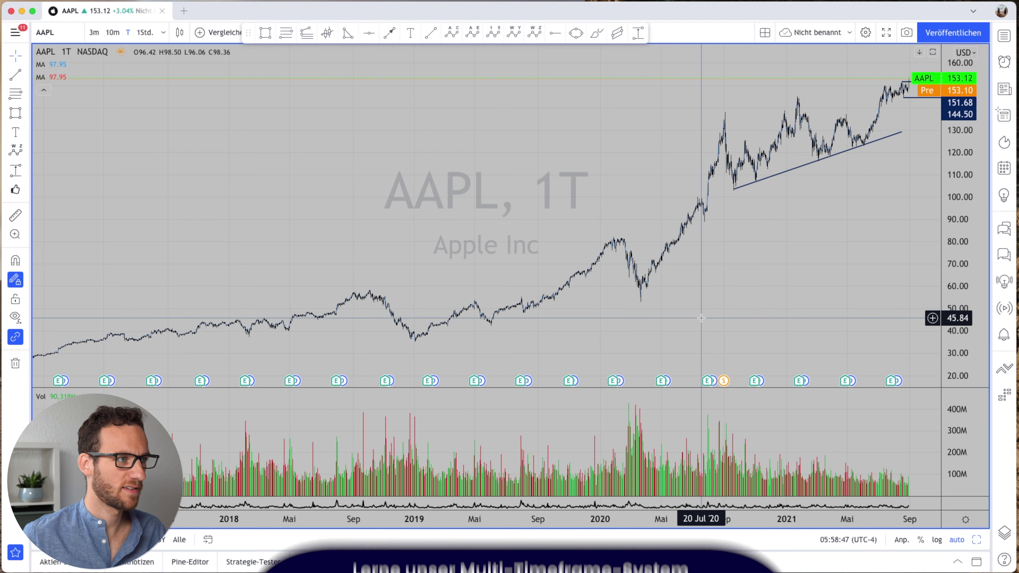
scroll(701, 318, up, 10)
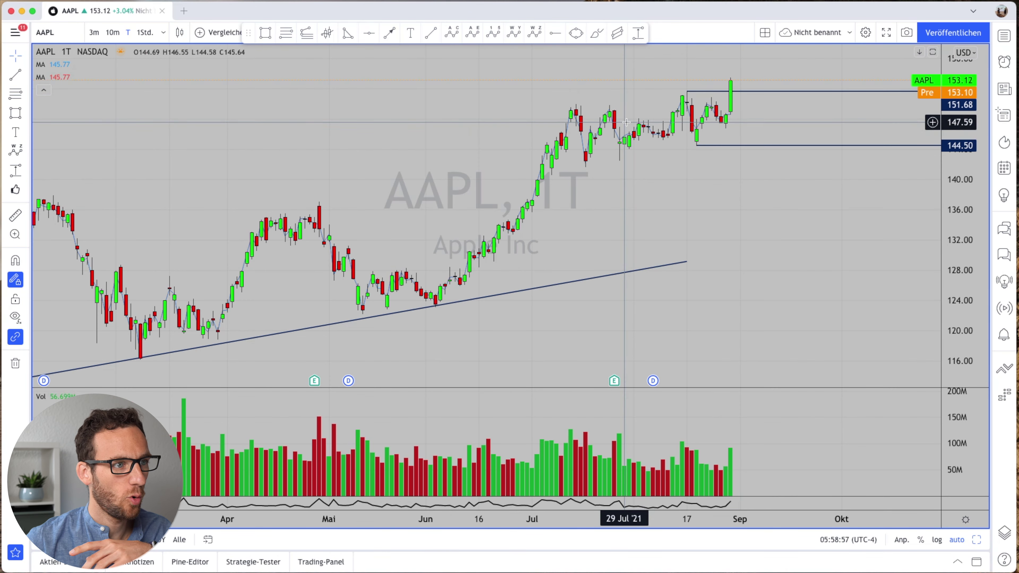
Step: Change the upper support/resistance line's colour to red in its settings
double_click(694, 92)
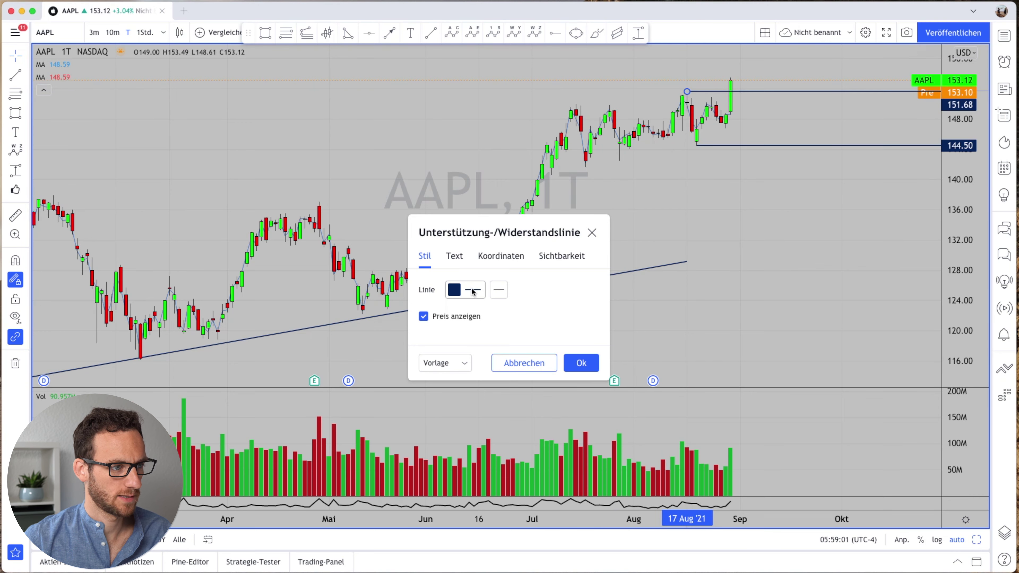
click(455, 291)
click(566, 296)
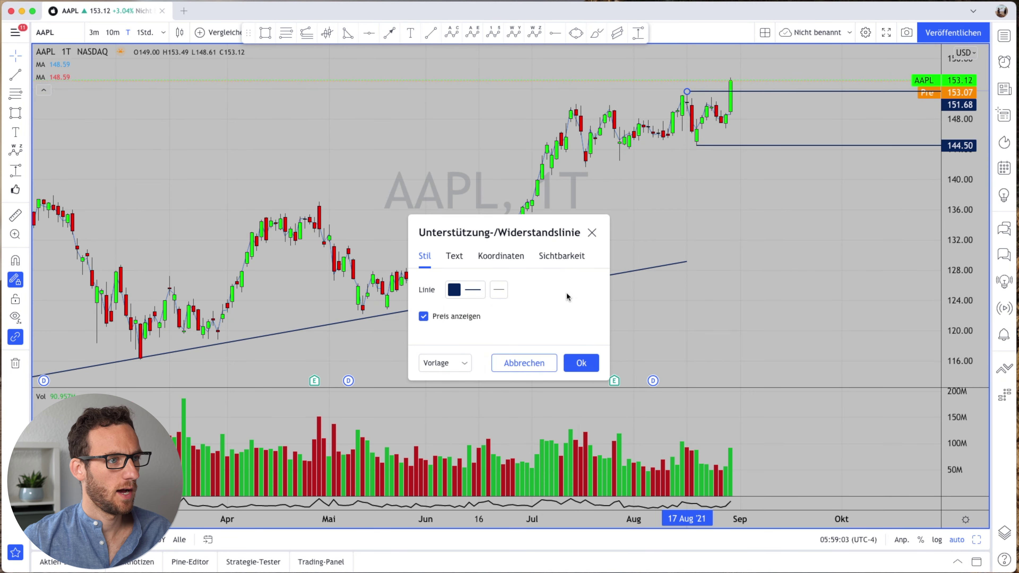
click(592, 232)
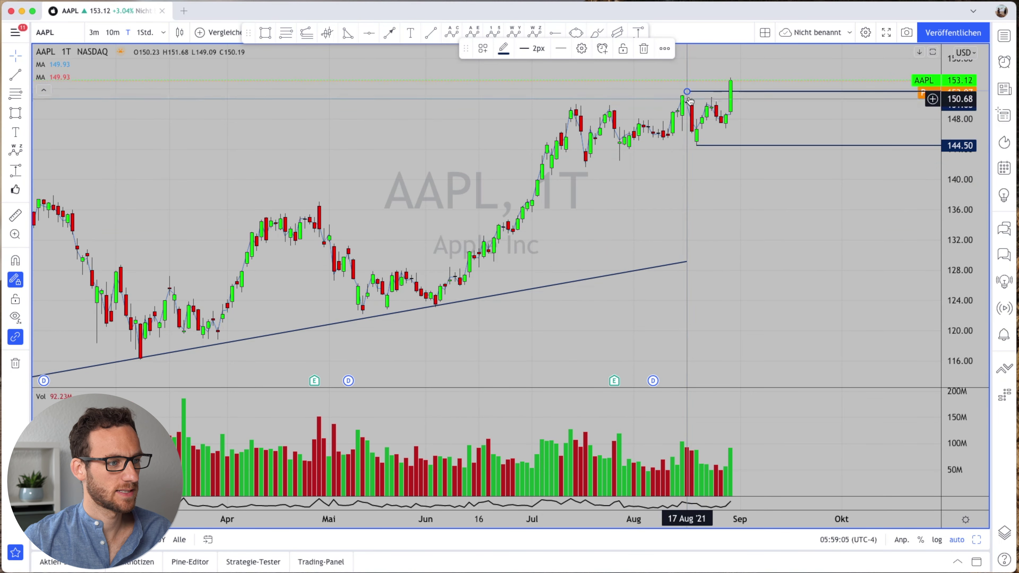
double_click(687, 93)
click(464, 293)
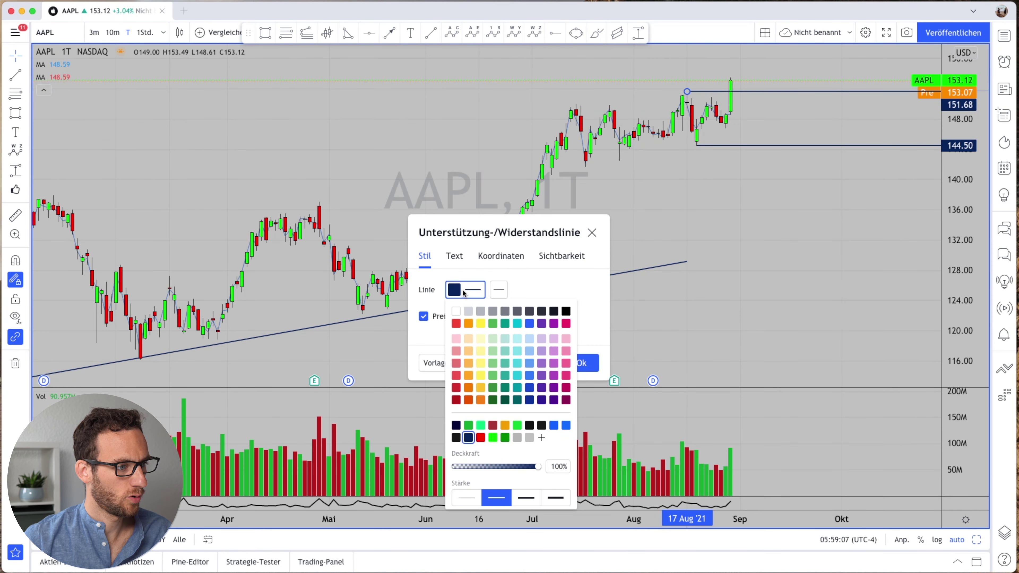
click(481, 440)
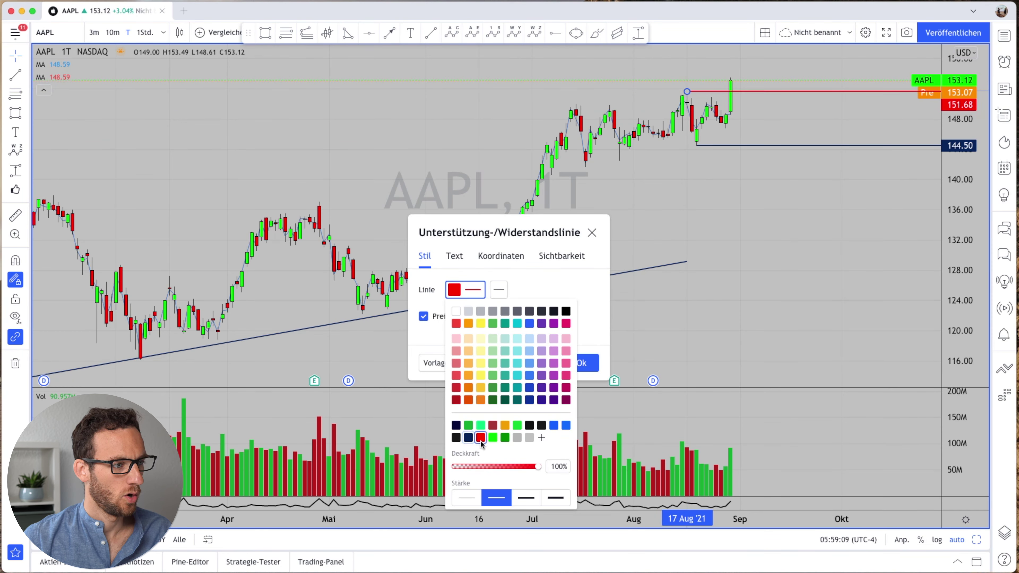
click(431, 344)
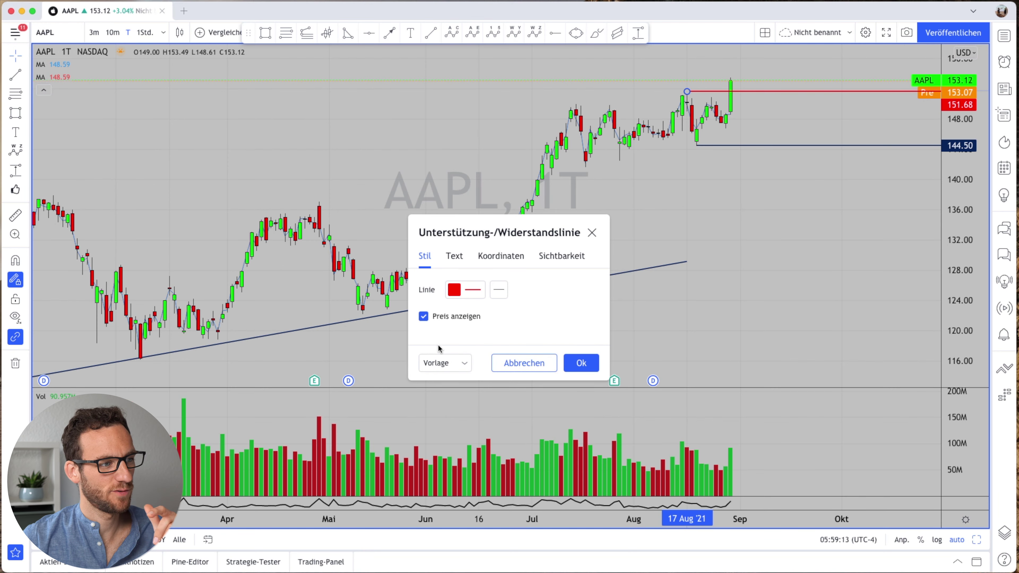
Step: Save the red line style as the drawing template 'Rot' and confirm the settings
click(462, 364)
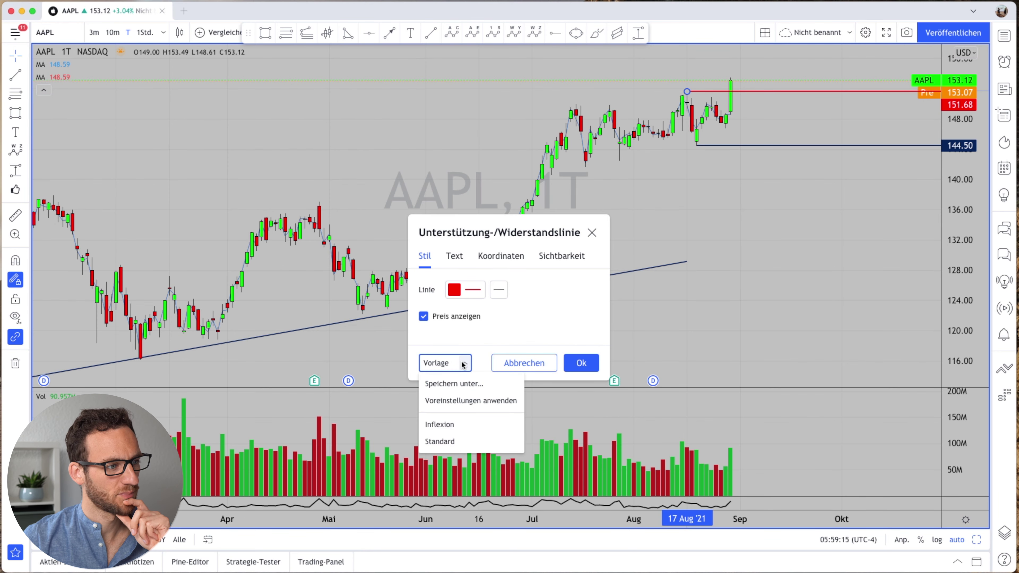
click(460, 384)
text(R)
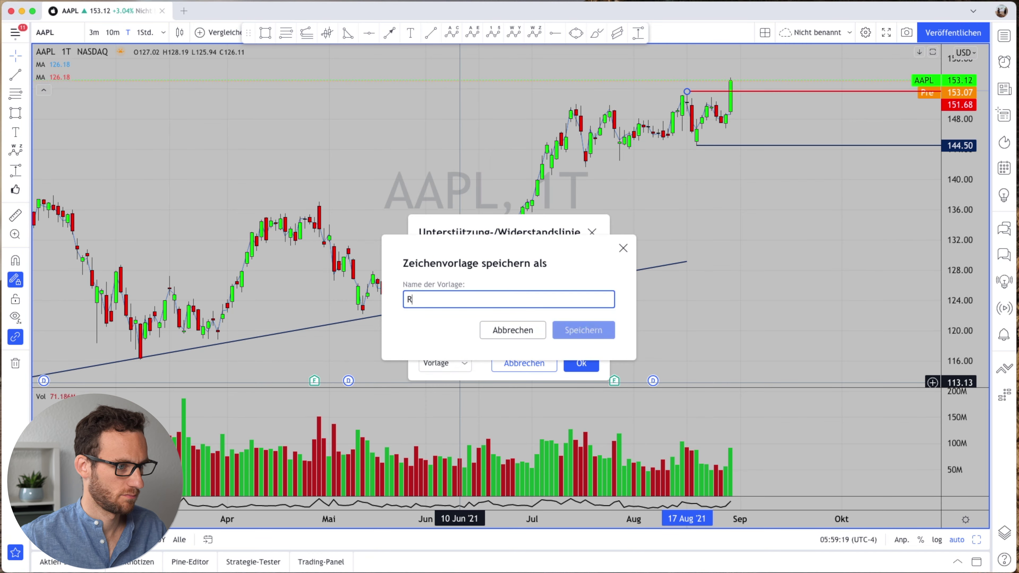
text(ot)
click(583, 335)
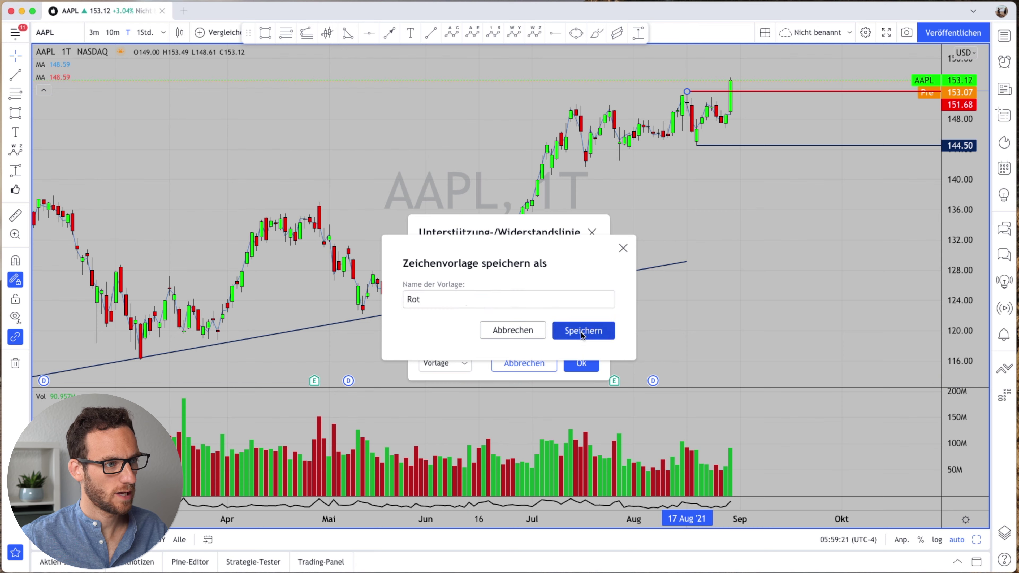
click(581, 363)
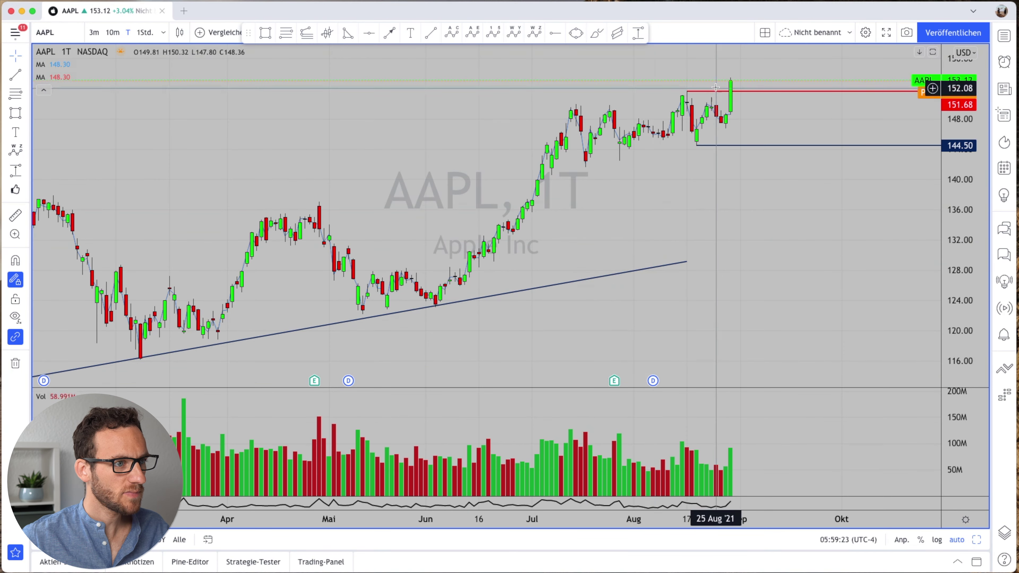
Step: Draw a dark blue horizontal line at the 137.20 April high, then another at the 141.69 July dip
click(555, 33)
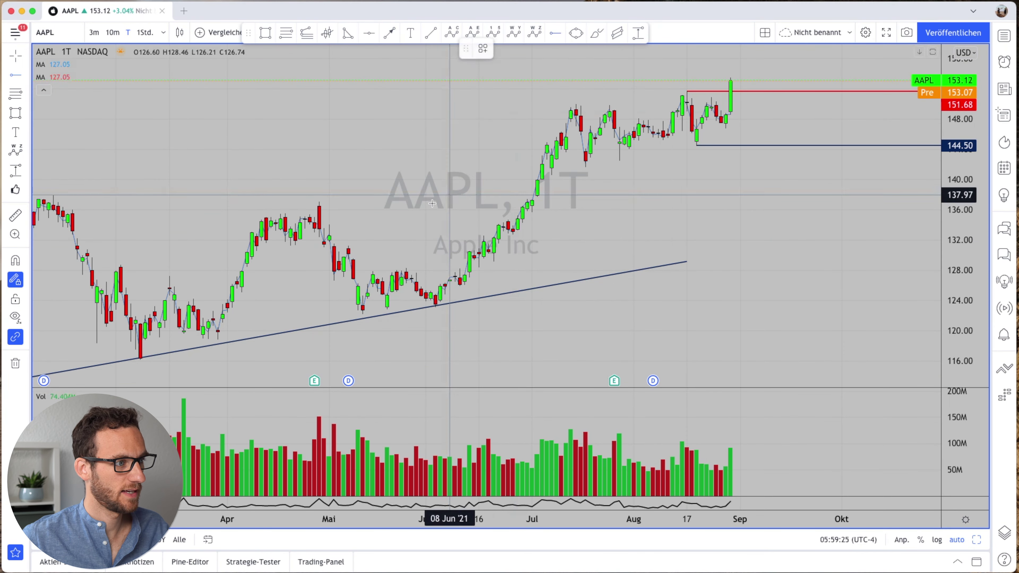
click(314, 200)
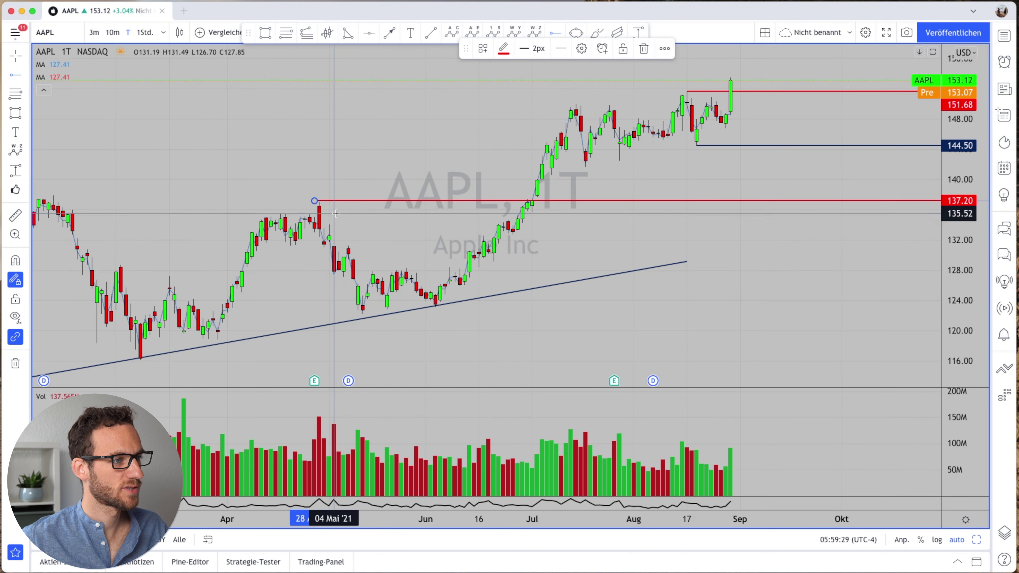
double_click(345, 203)
click(450, 291)
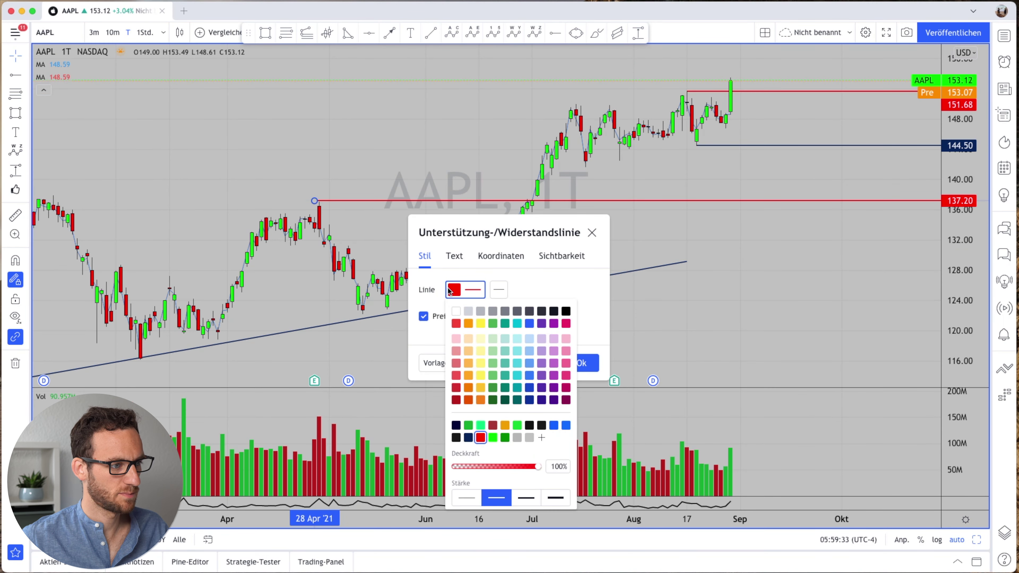
click(468, 438)
click(588, 340)
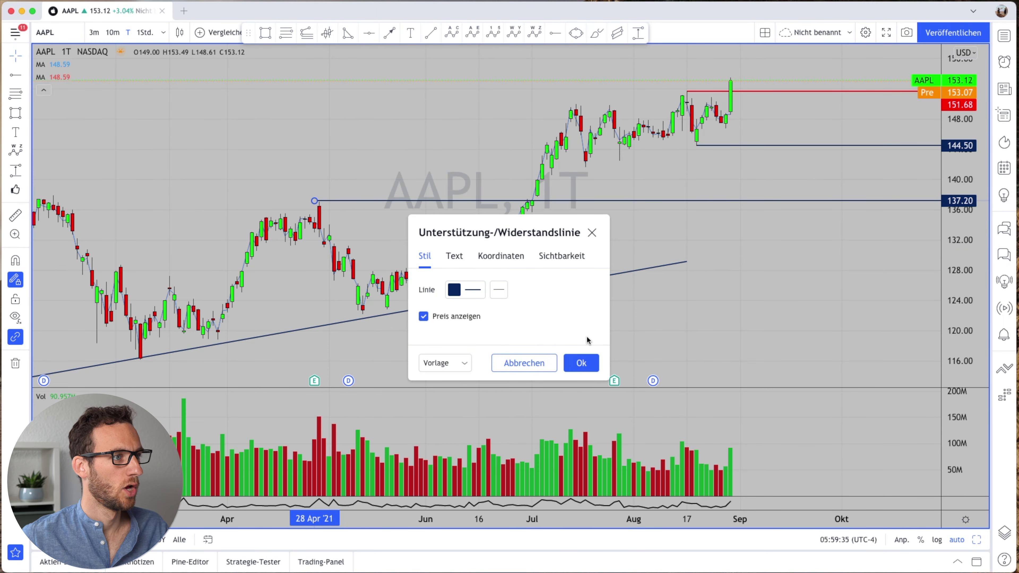
click(582, 363)
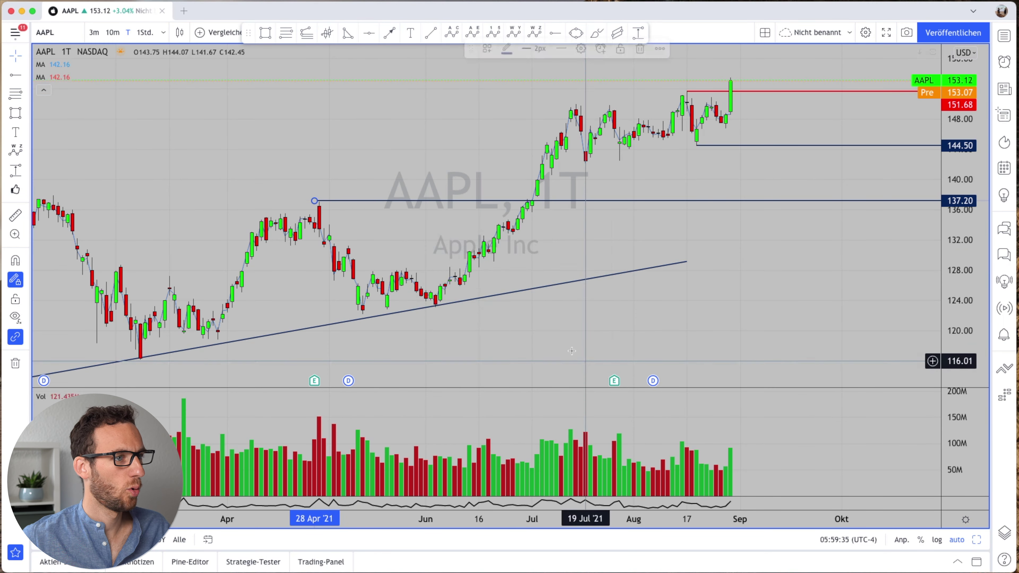
click(554, 35)
click(581, 167)
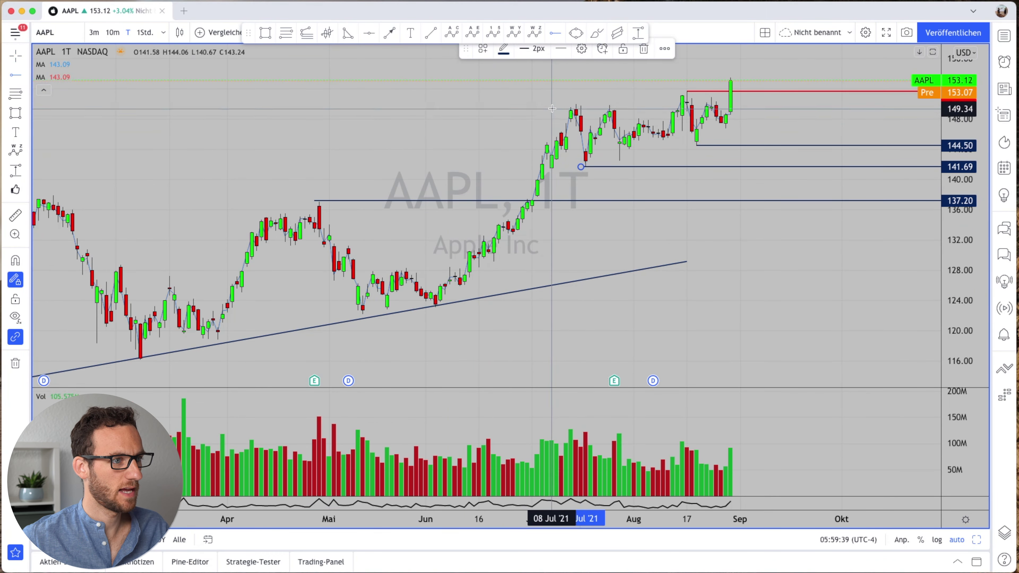
Step: Place a horizontal line at the 149.97 mid-July high and apply the Rot template to it
click(561, 104)
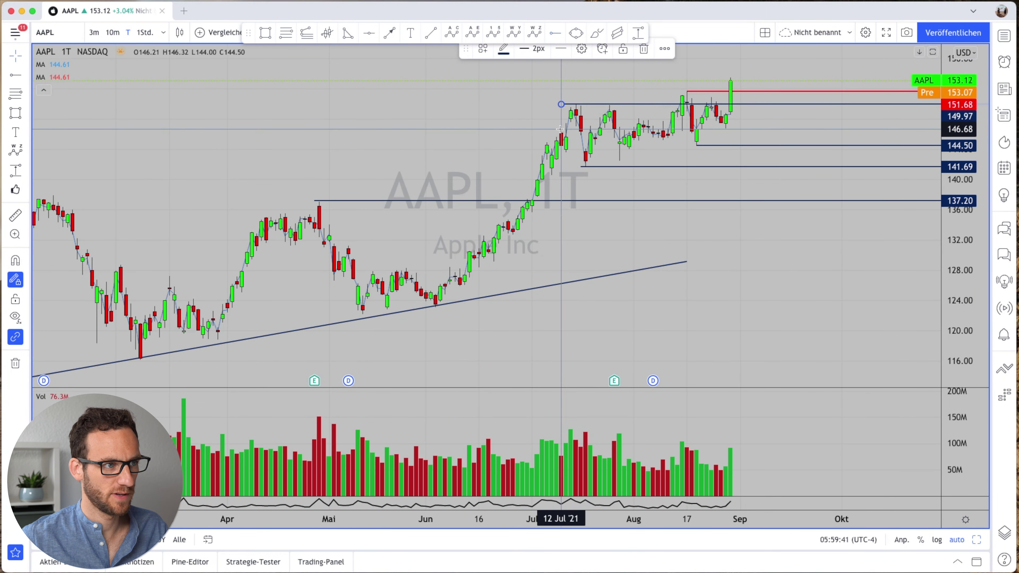
right_click(572, 105)
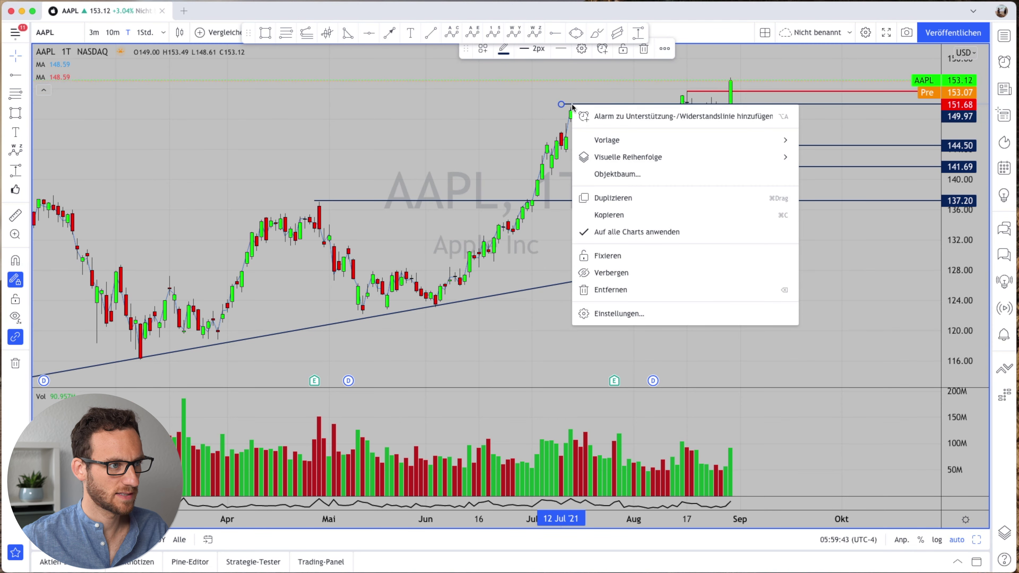
key(Escape)
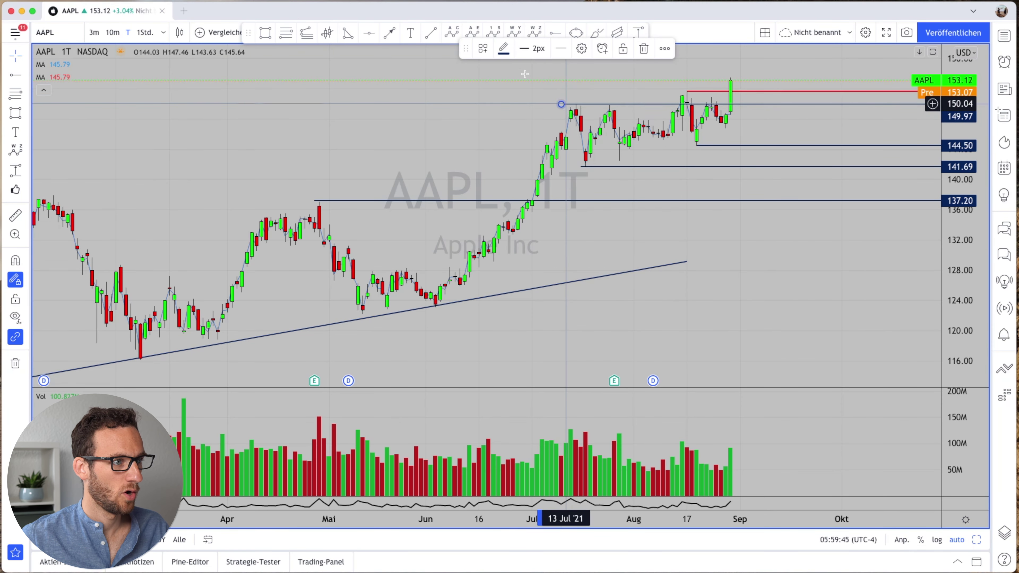
click(483, 49)
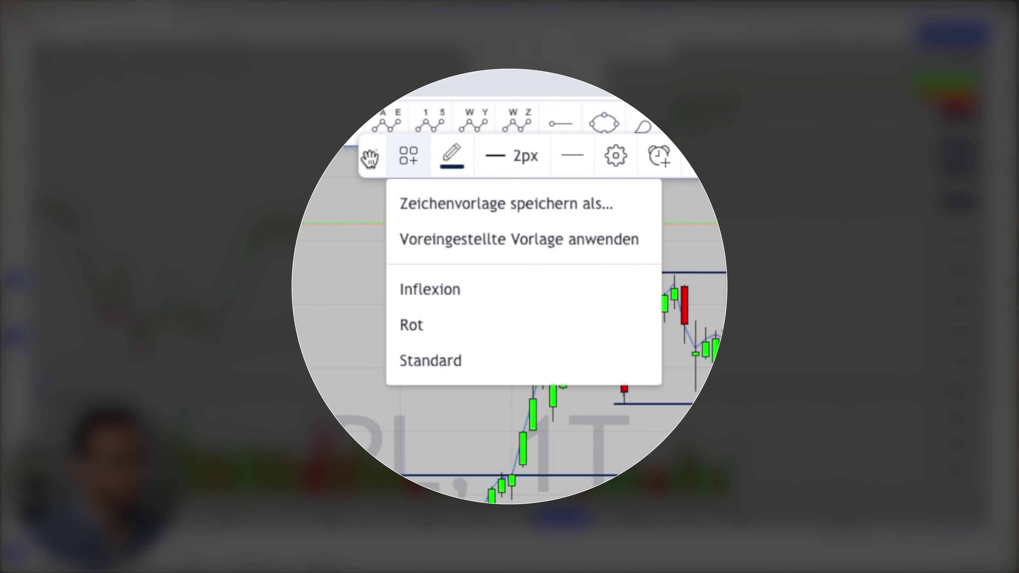
drag(369, 159, 367, 224)
click(406, 224)
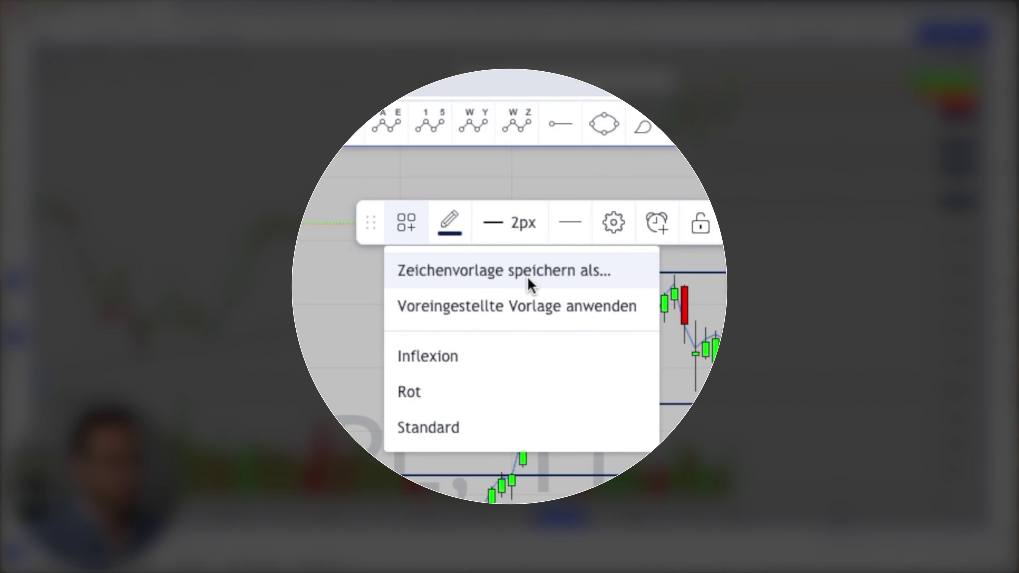
click(423, 393)
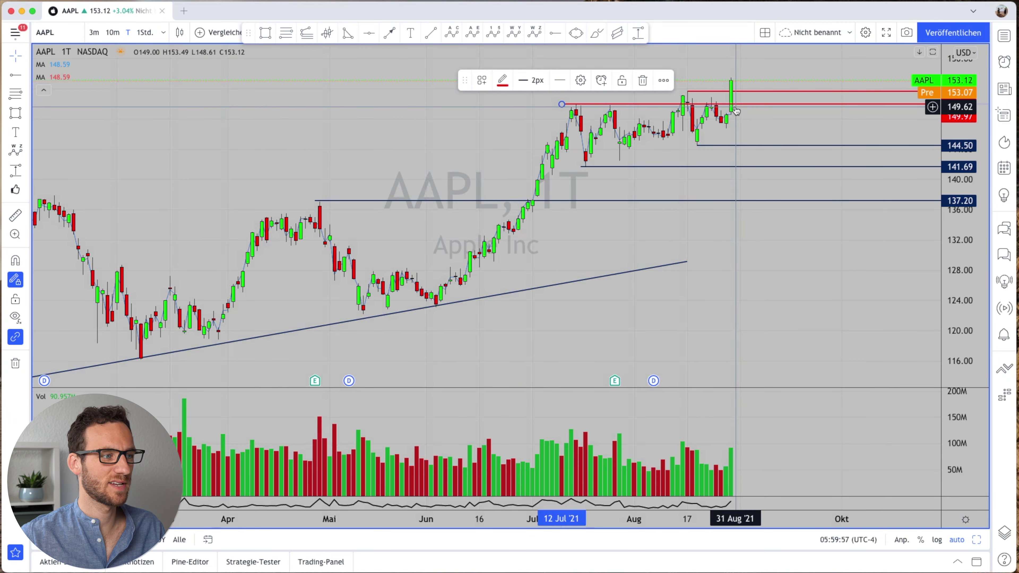
Step: Draw an arrow from the early-June low up toward late July
right_click(672, 185)
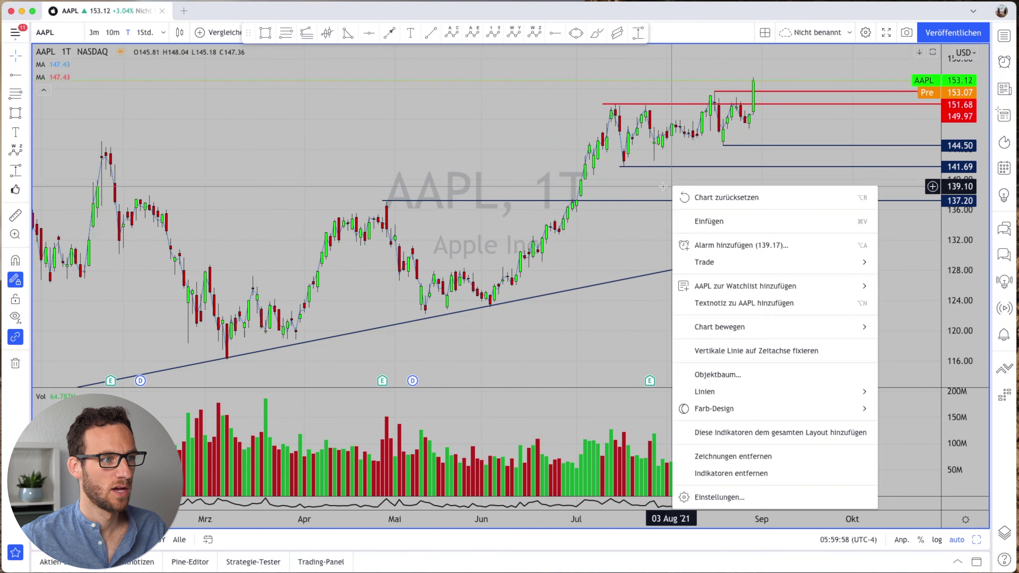
click(609, 202)
click(389, 32)
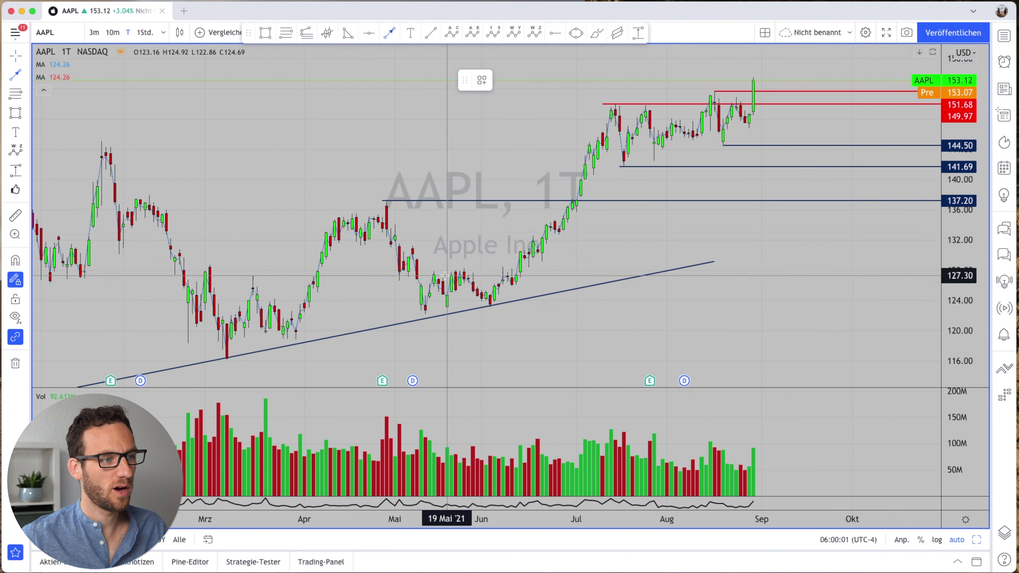
click(447, 276)
key(Escape)
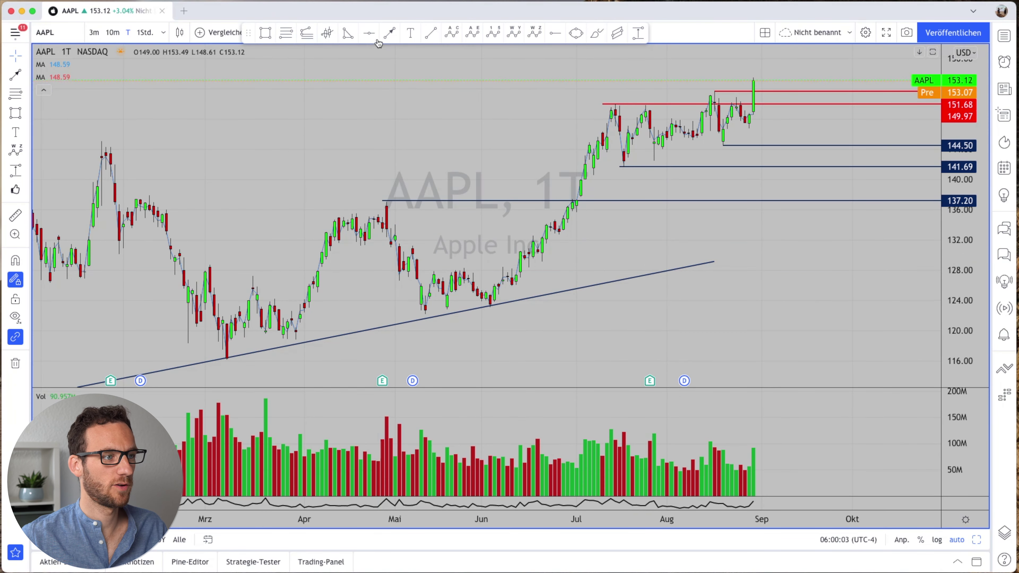
click(494, 270)
click(644, 230)
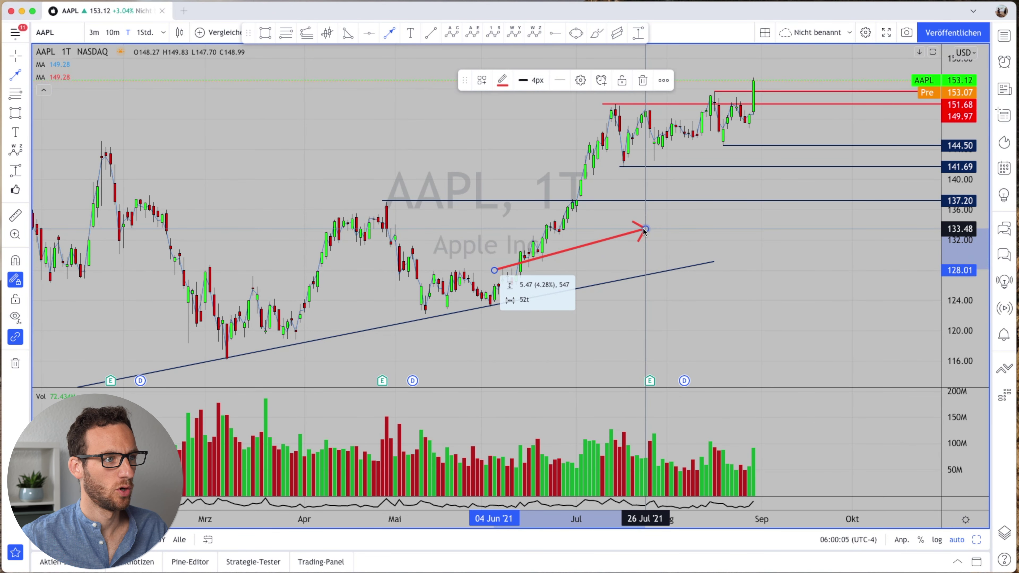
Step: Open the arrow's 'Zeichenvorlage speichern als…' dialog and close it without saving
click(481, 81)
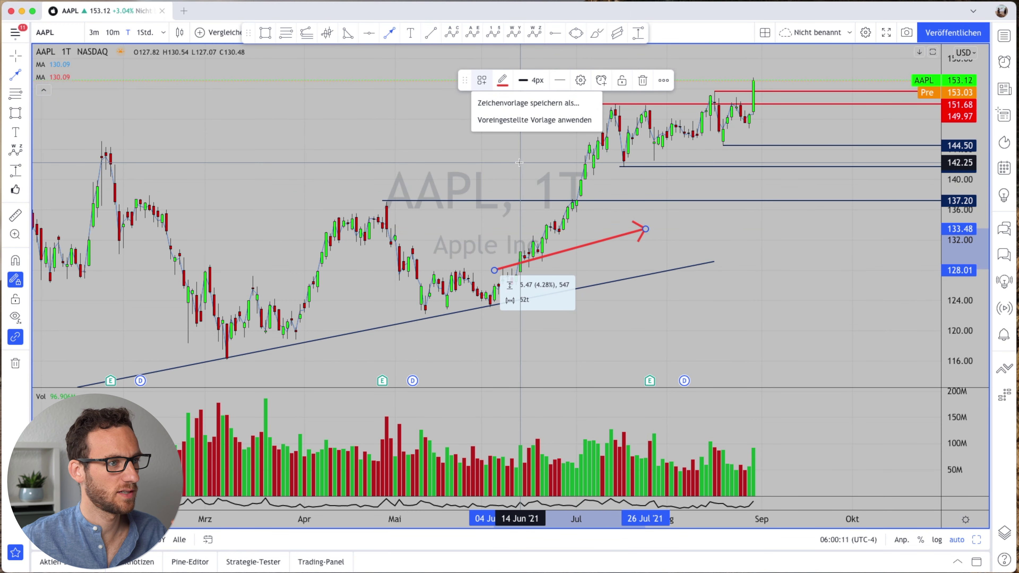
click(534, 104)
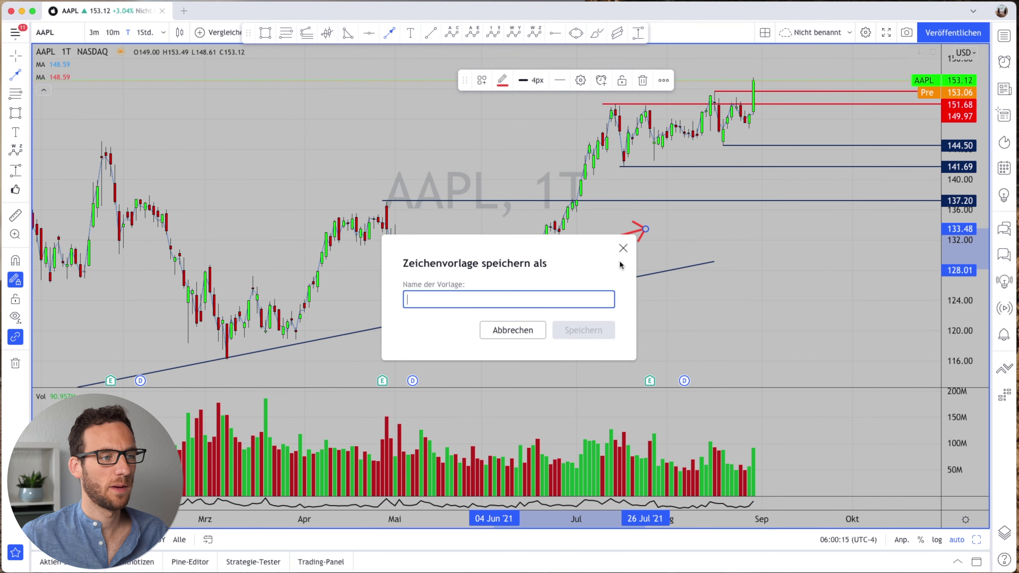
click(623, 248)
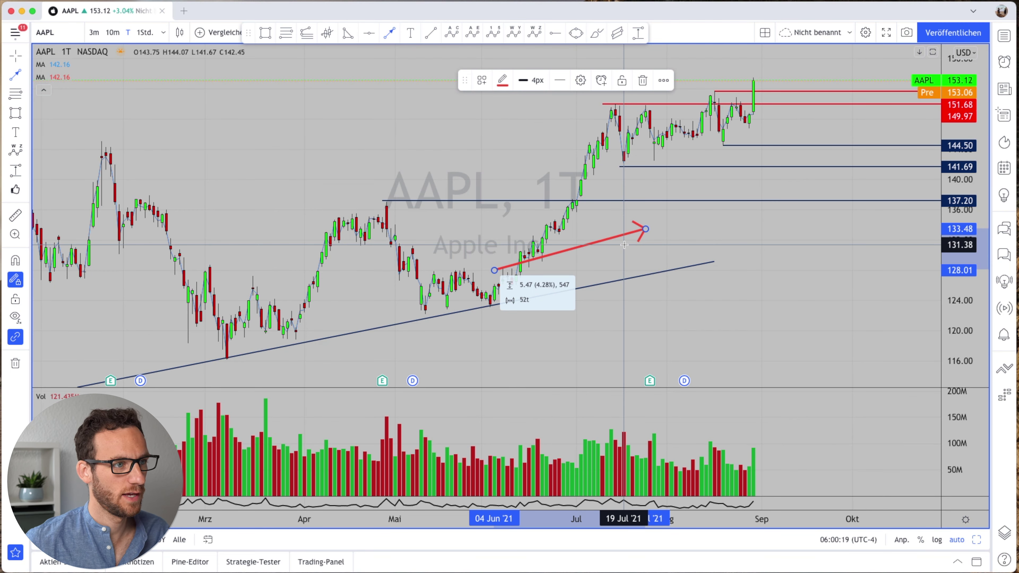
Step: Apply the Standard template, then Inflexion, to the 149.97 line for a thin dashed style
click(639, 104)
click(481, 80)
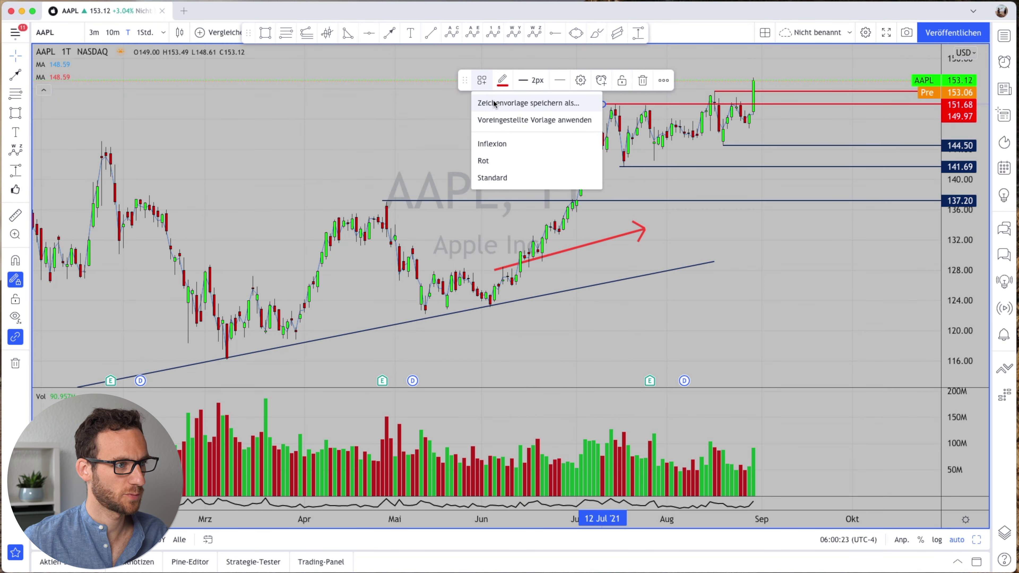
click(491, 177)
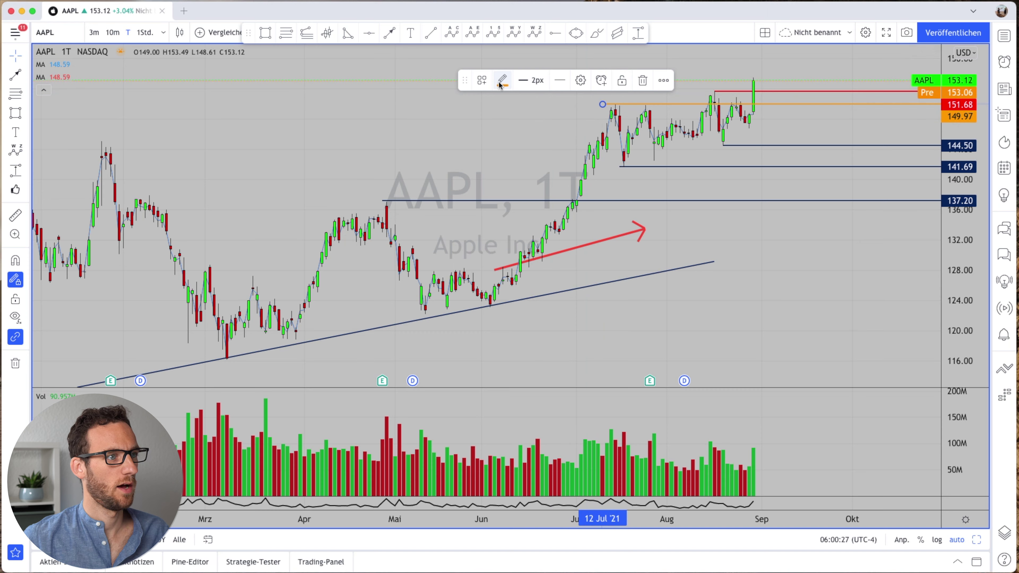
click(481, 81)
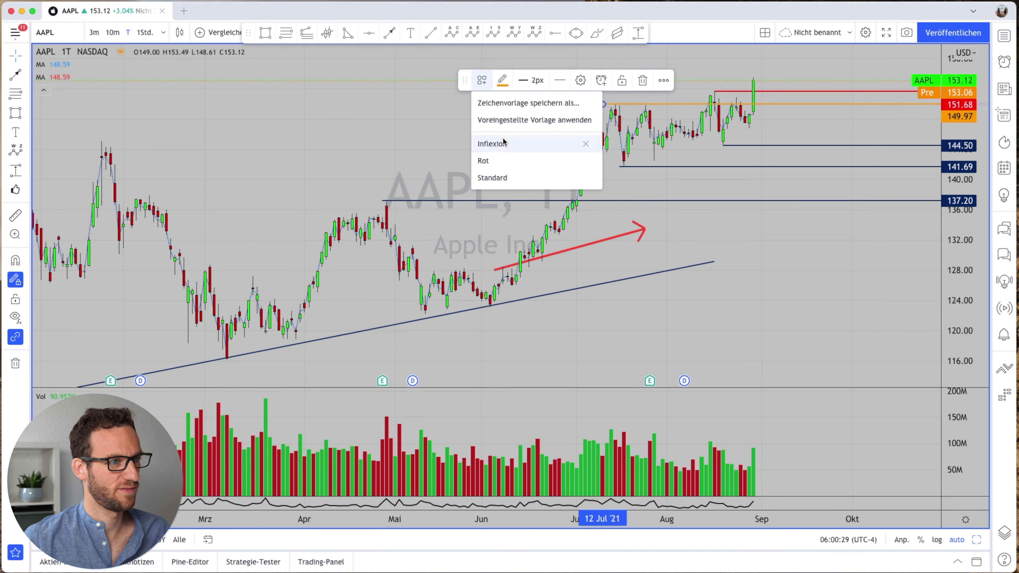
click(502, 141)
scroll(501, 144, down, 3)
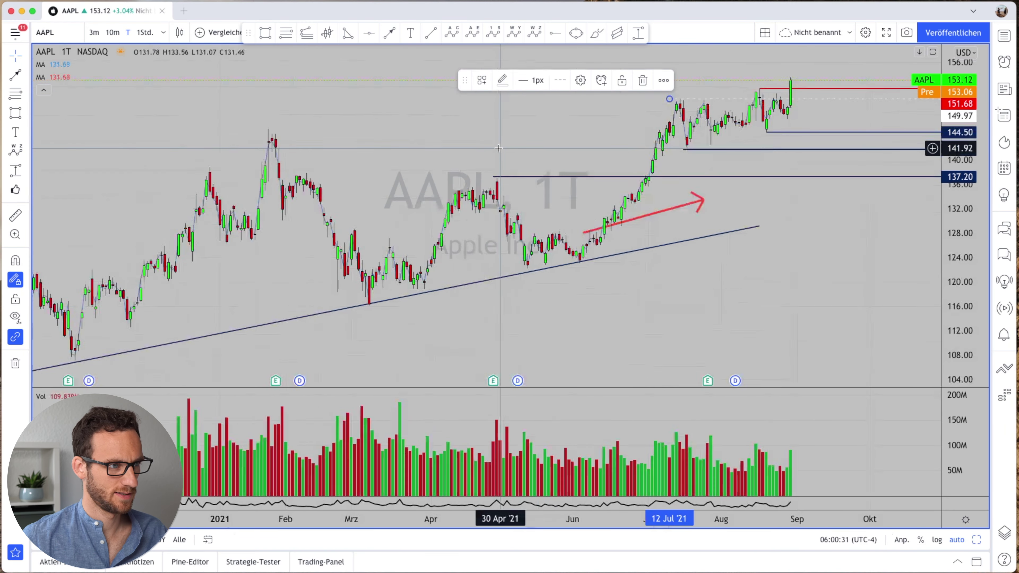
scroll(499, 147, up, 5)
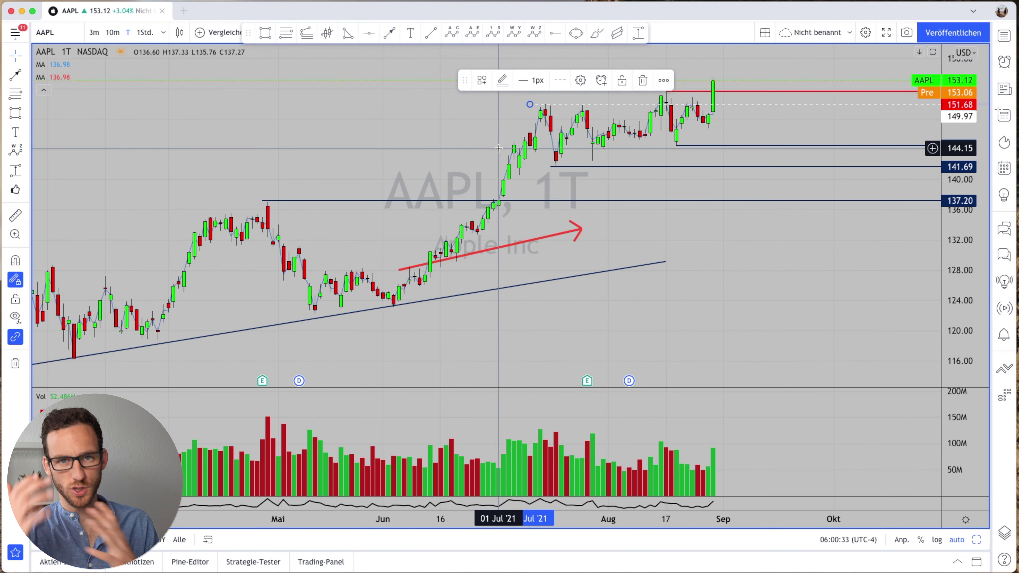